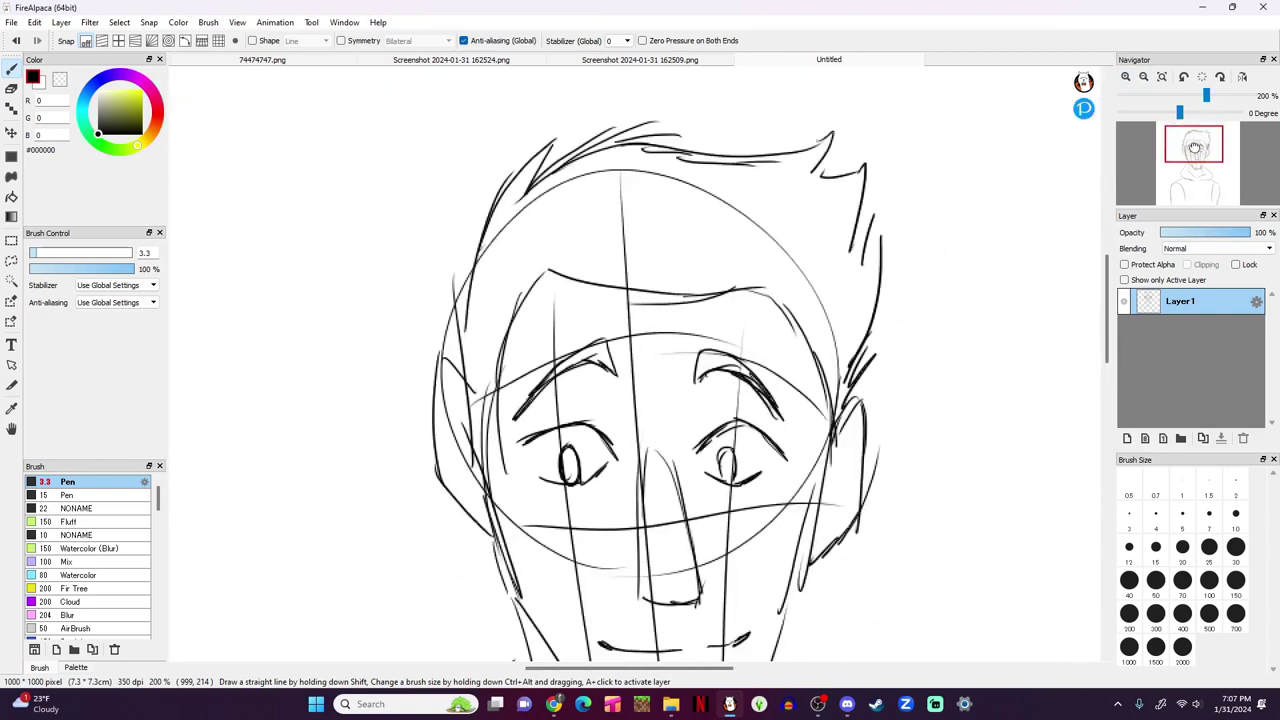
Step: Sketch loose hair strands through the swept-up quiff and down the right side of the character's head
drag(735, 241, 882, 136)
mouse_move(804, 242)
mouse_down()
mouse_move(905, 138)
mouse_move(862, 238)
mouse_up()
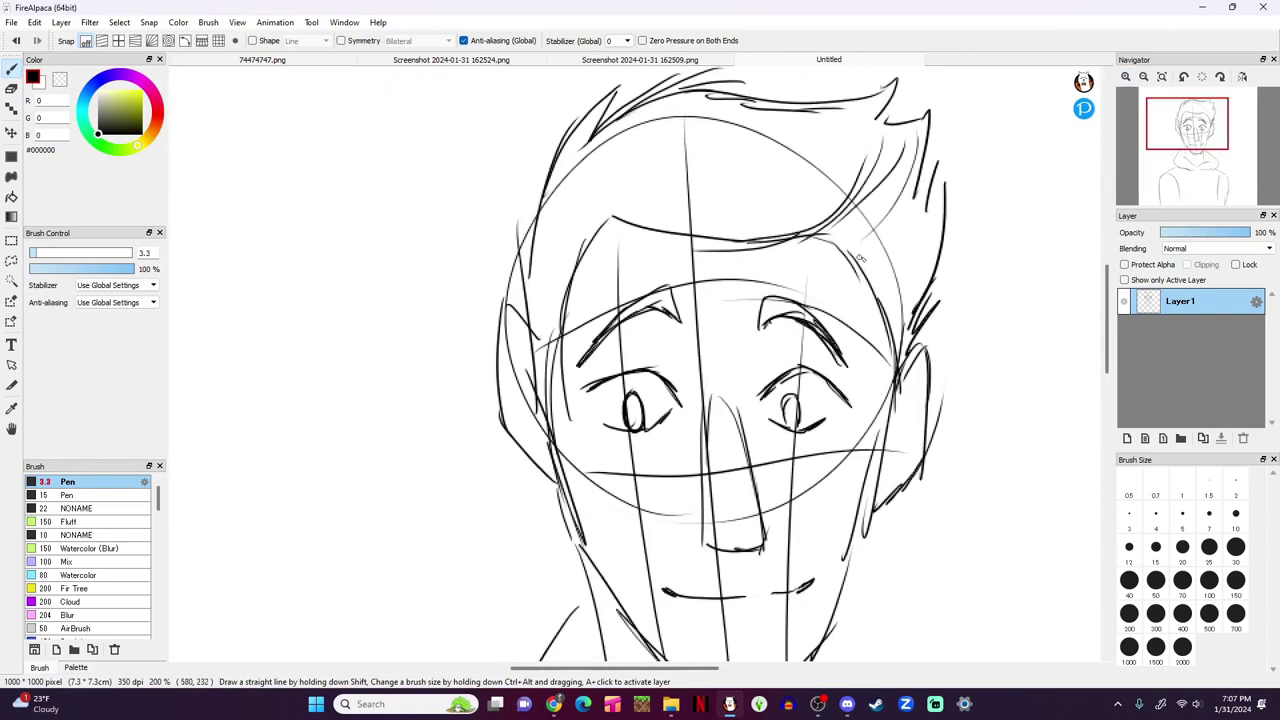
drag(930, 216, 868, 272)
drag(924, 240, 888, 314)
mouse_move(606, 212)
mouse_down()
mouse_move(611, 167)
mouse_move(679, 108)
mouse_move(727, 103)
mouse_move(843, 131)
mouse_move(880, 114)
mouse_up()
drag(880, 122, 830, 182)
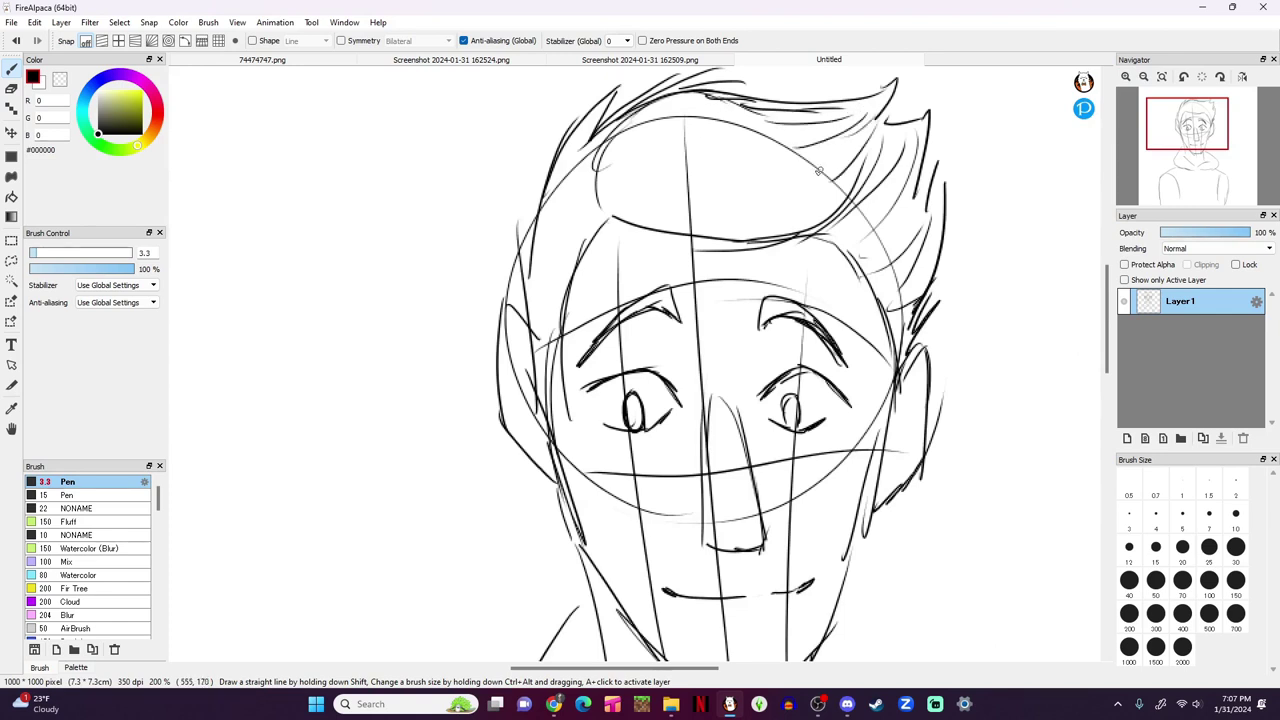
Step: Sketch curved hair strands along the left side of the head, from the front of the quiff down to the ear
mouse_move(596, 239)
mouse_down()
mouse_move(566, 156)
mouse_move(583, 128)
mouse_up()
mouse_move(581, 125)
mouse_down()
mouse_move(577, 246)
mouse_move(553, 157)
mouse_up()
drag(546, 192, 526, 316)
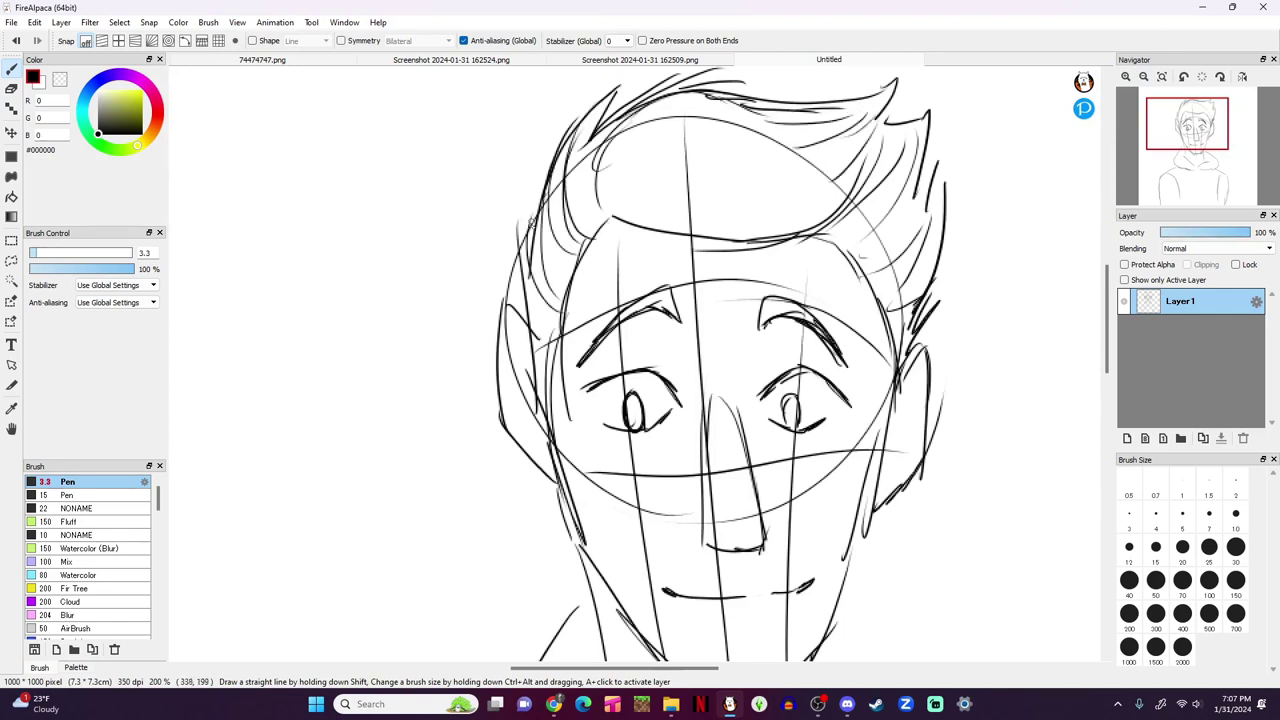
drag(540, 258, 514, 340)
drag(548, 198, 512, 306)
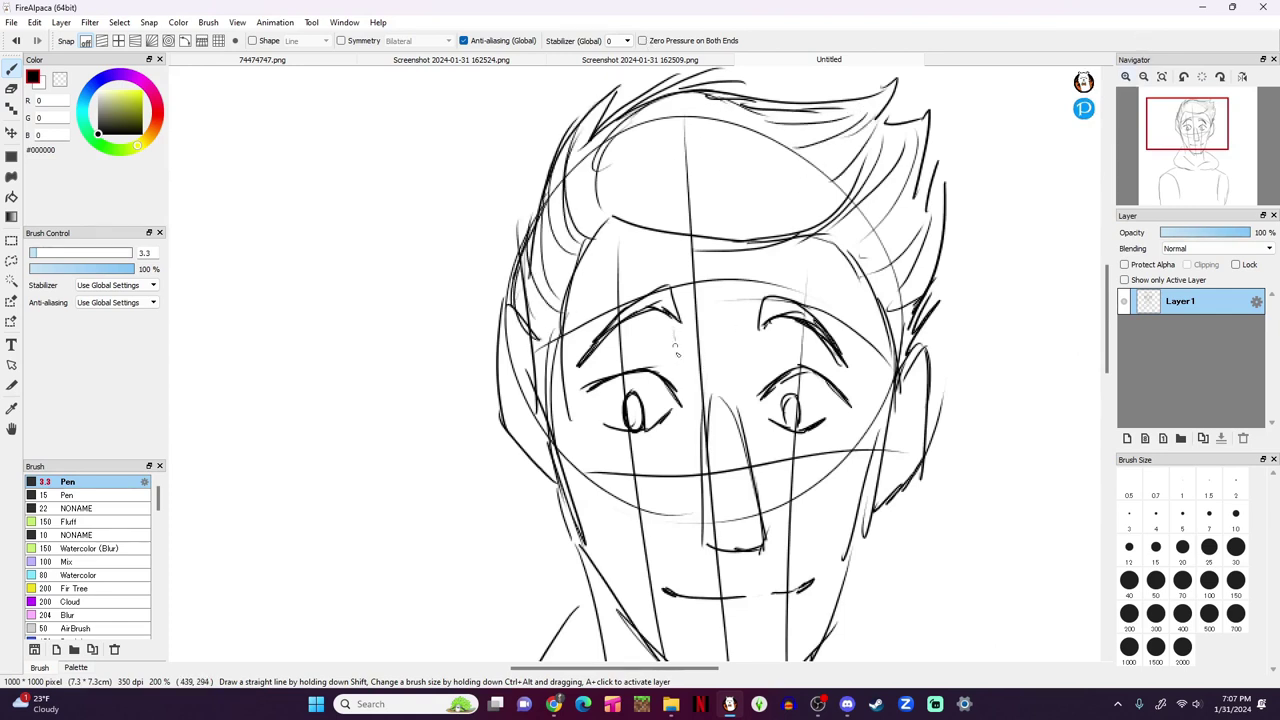
Step: Sketch eyelid crease lines between the left eye and its eyebrow
drag(676, 345, 682, 402)
drag(638, 334, 598, 368)
drag(604, 360, 657, 327)
click(818, 704)
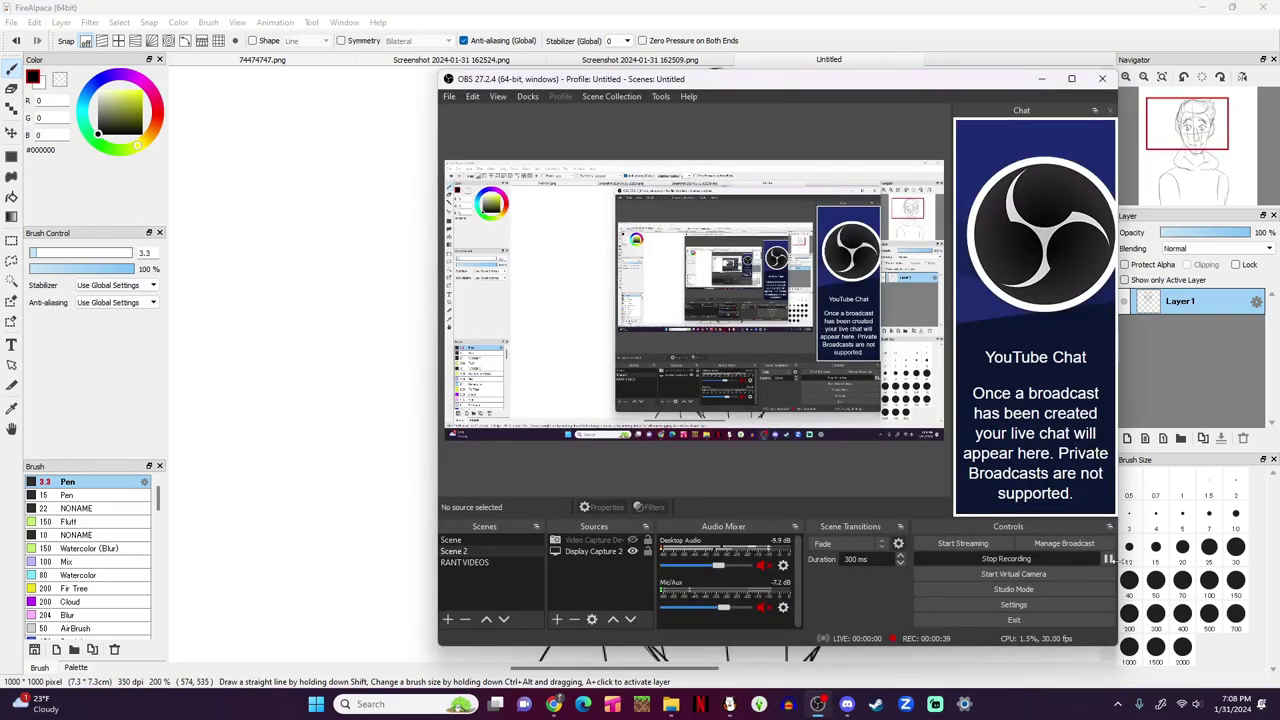
click(1108, 560)
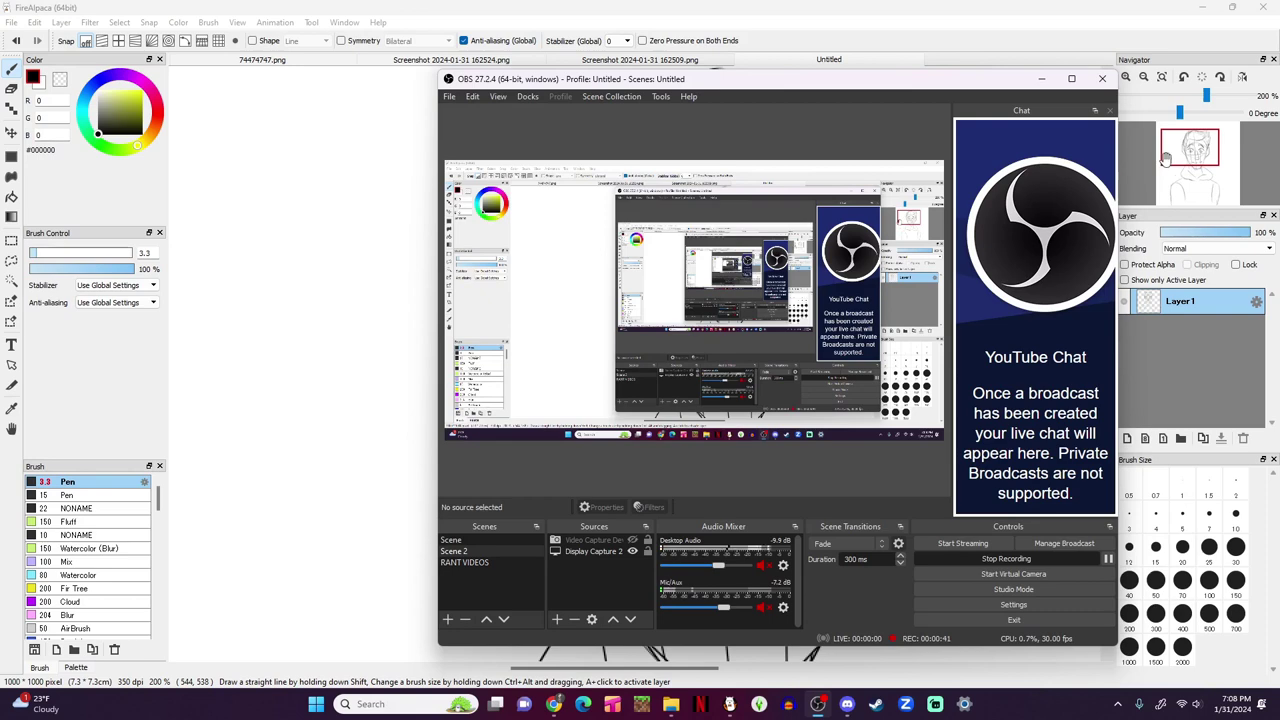
Step: Sketch matching eyelid crease lines between the right eye and its eyebrow
drag(1225, 163, 1191, 148)
mouse_move(630, 406)
mouse_down()
mouse_move(679, 364)
mouse_move(713, 420)
mouse_up()
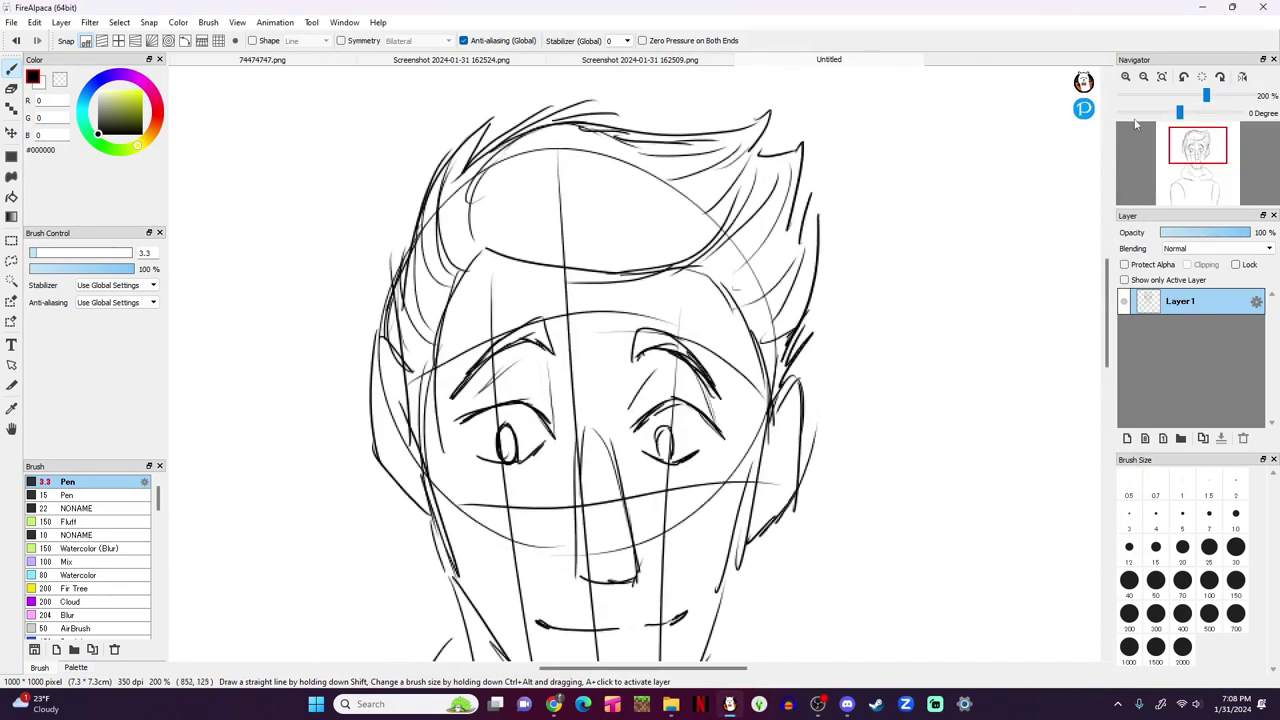
Step: Lower the sketch layer's opacity to 28% and add a new empty layer above it for the line art
click(1162, 77)
click(1185, 232)
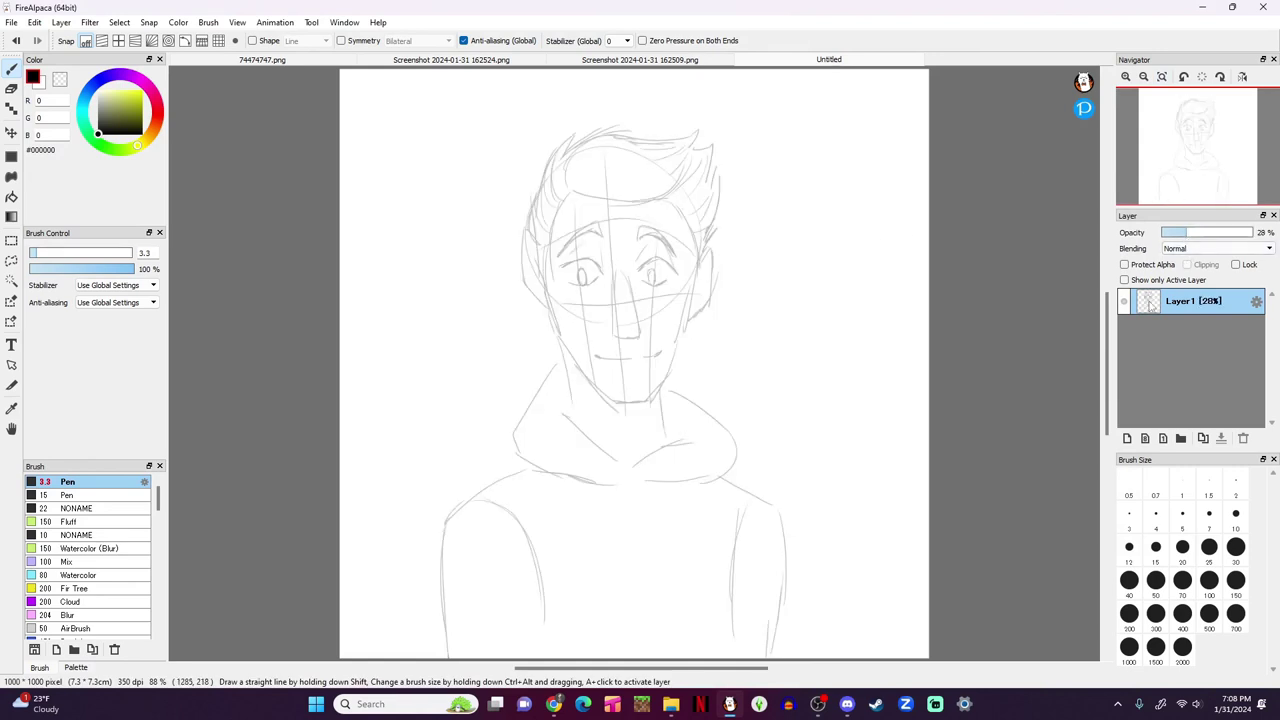
click(1127, 438)
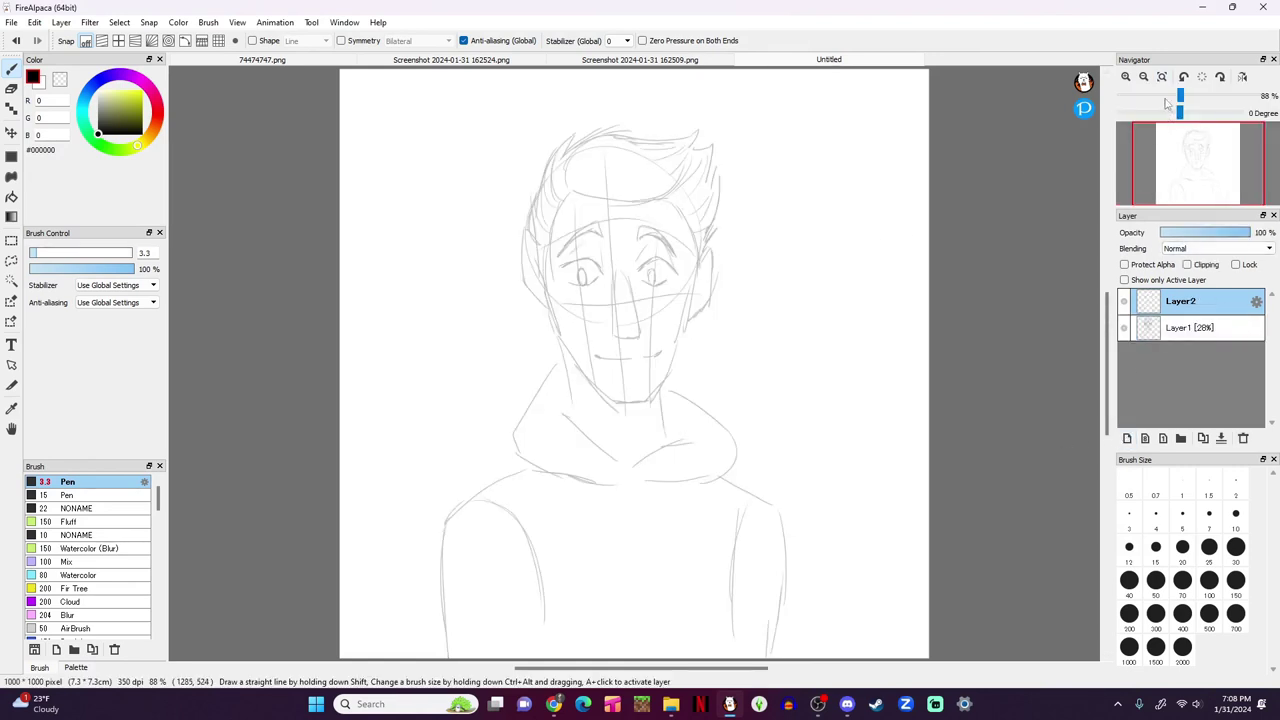
click(1125, 77)
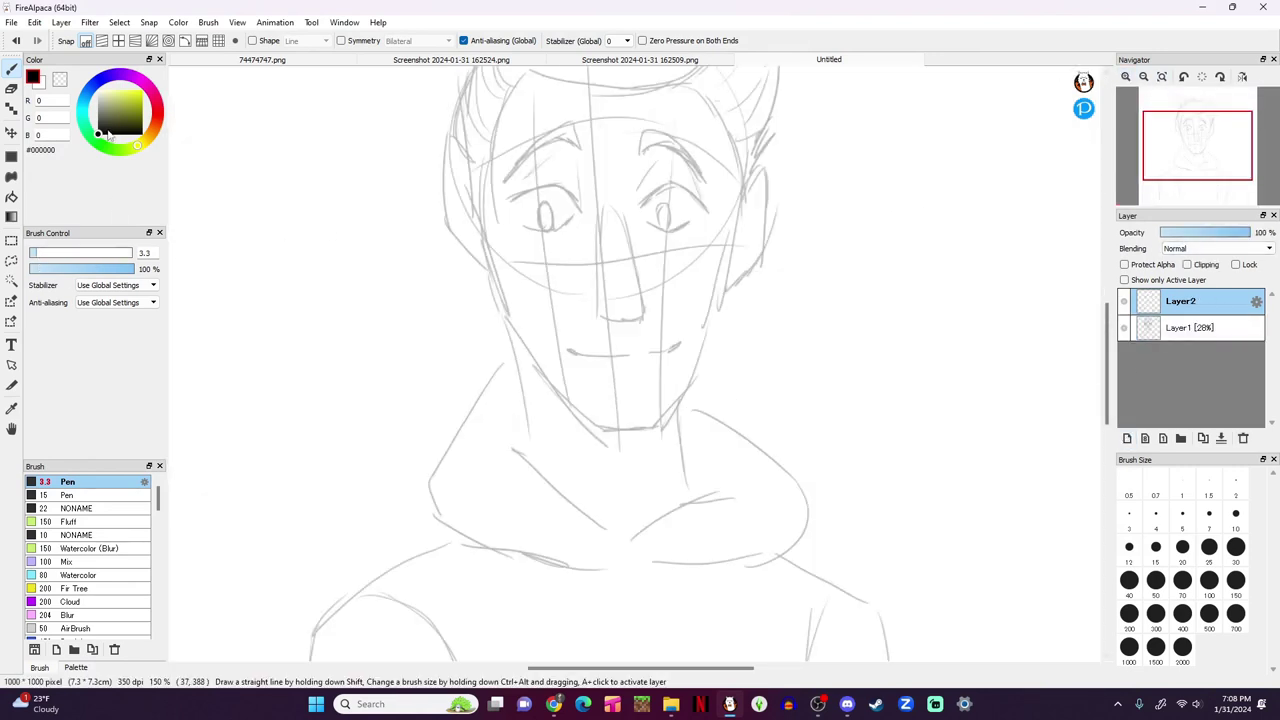
mouse_move(1194, 159)
mouse_down()
mouse_move(1190, 113)
mouse_move(1197, 150)
mouse_up()
click(1125, 77)
mouse_move(370, 308)
mouse_down()
mouse_move(474, 274)
mouse_move(513, 326)
mouse_up()
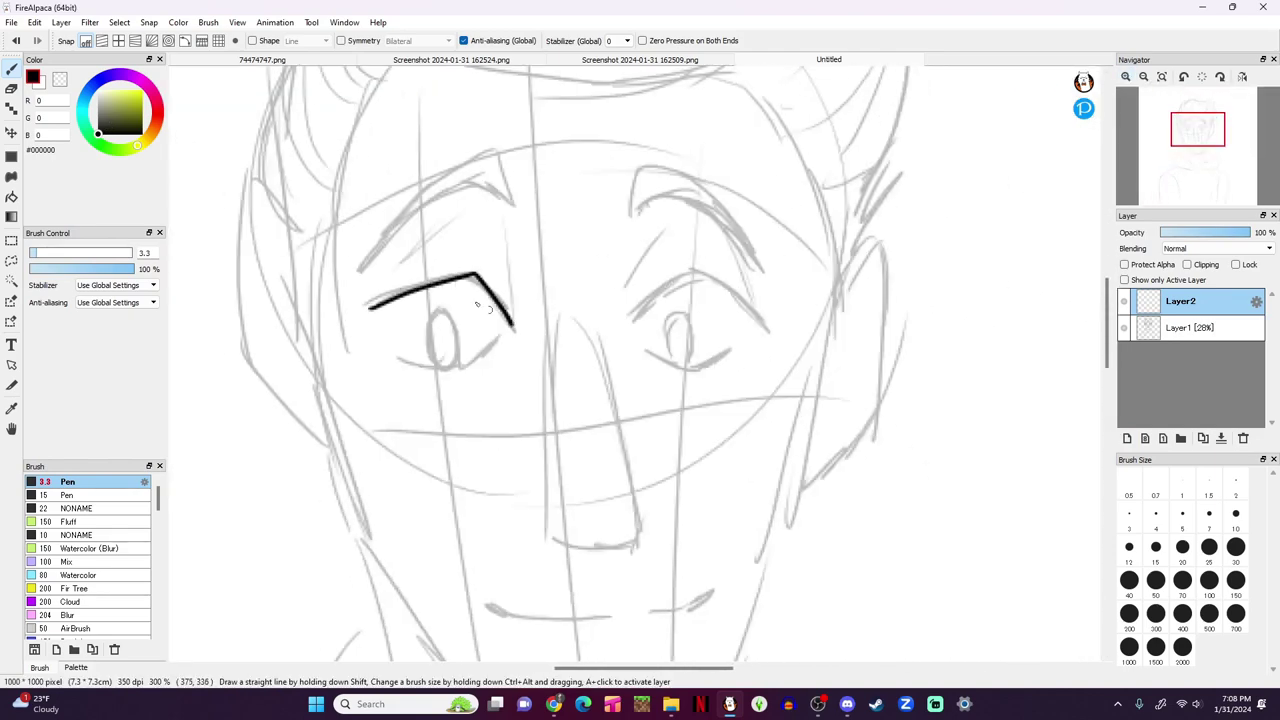
key(ctrl+z)
mouse_move(374, 309)
mouse_down()
mouse_move(482, 285)
mouse_move(512, 324)
mouse_up()
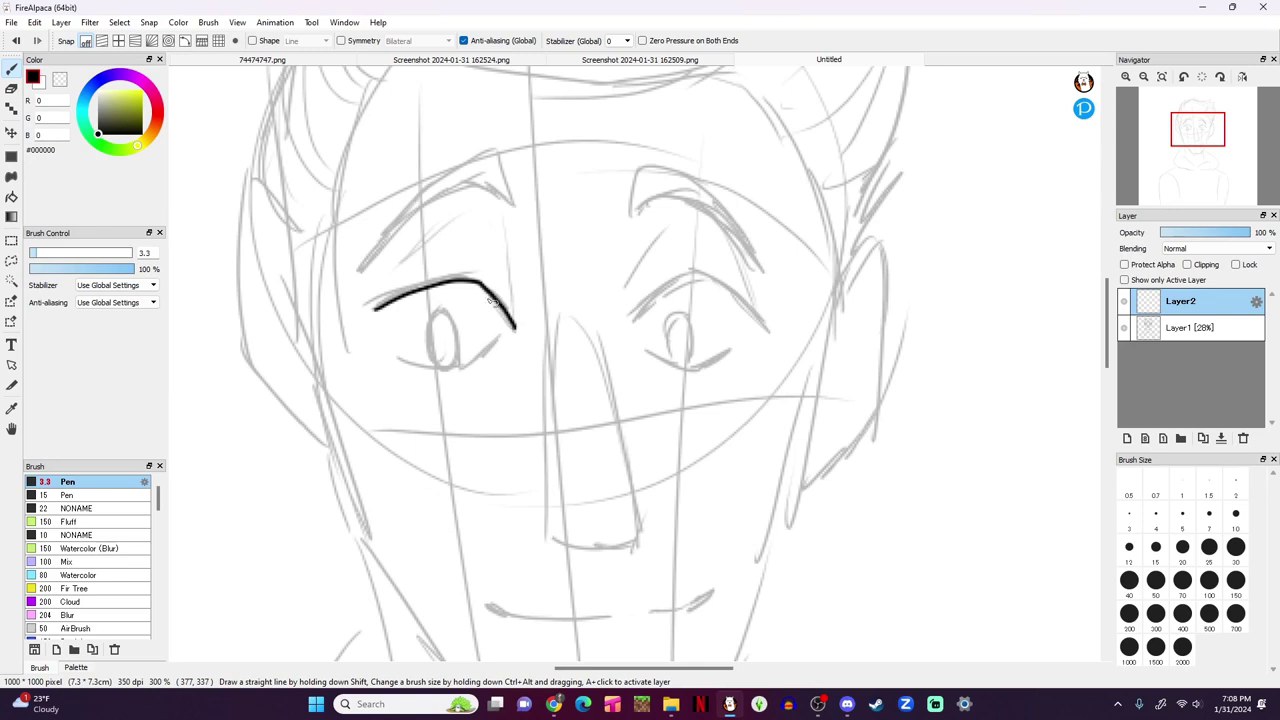
mouse_move(374, 307)
mouse_down()
mouse_move(432, 273)
mouse_move(475, 275)
mouse_move(518, 330)
mouse_up()
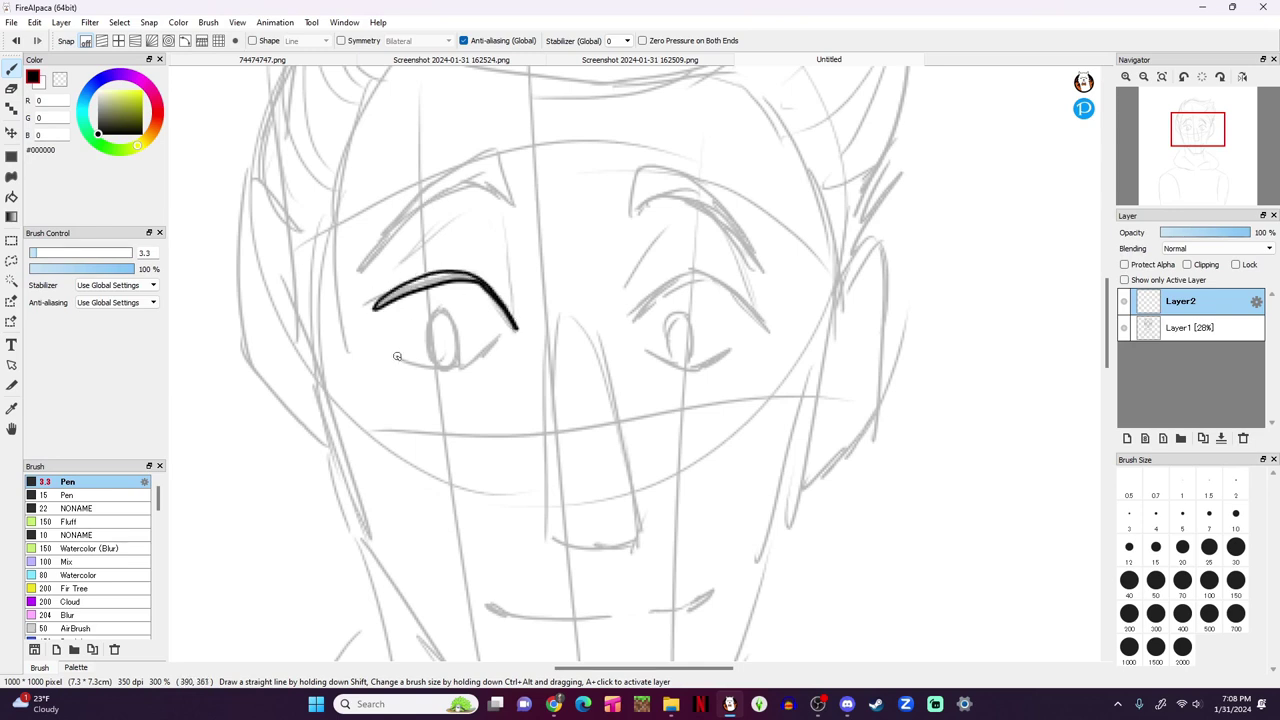
mouse_move(388, 350)
mouse_down()
mouse_move(467, 365)
mouse_move(499, 339)
mouse_move(404, 357)
mouse_up()
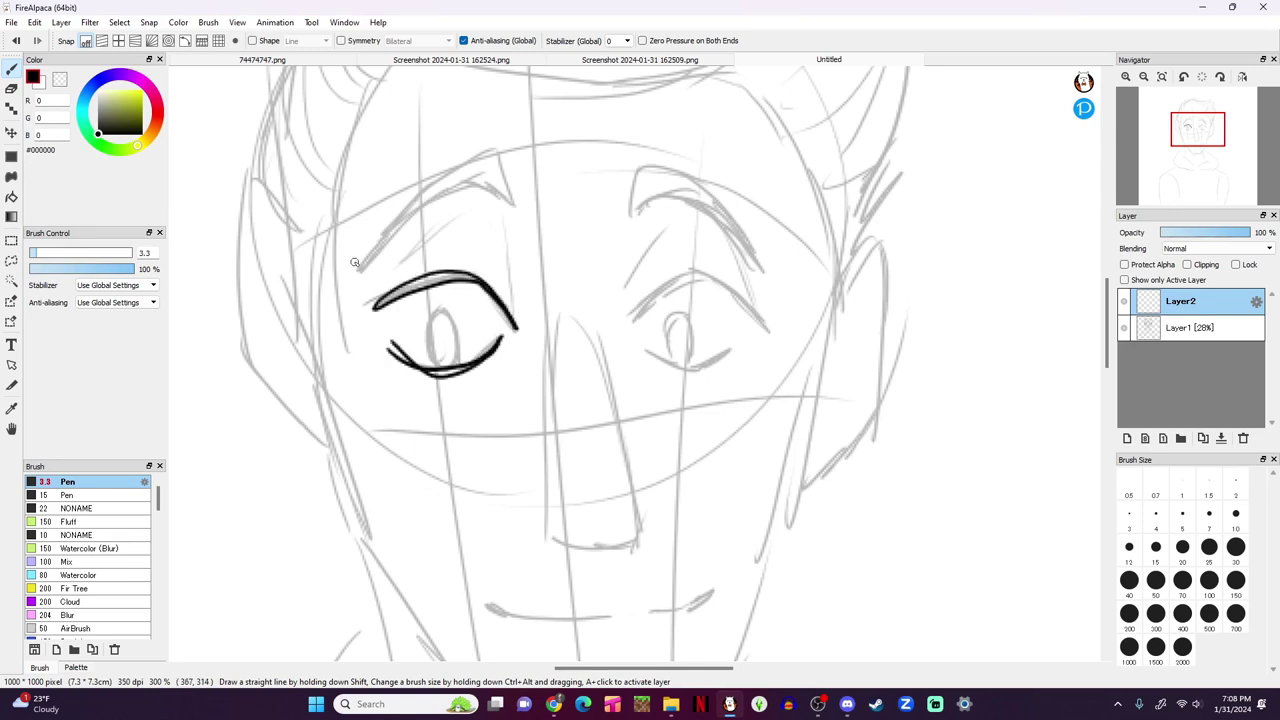
key(ctrl+z)
key(ctrl+z)
key(ctrl+z)
key(ctrl+z)
Step: Set the global brush stabilizer to 27
click(619, 40)
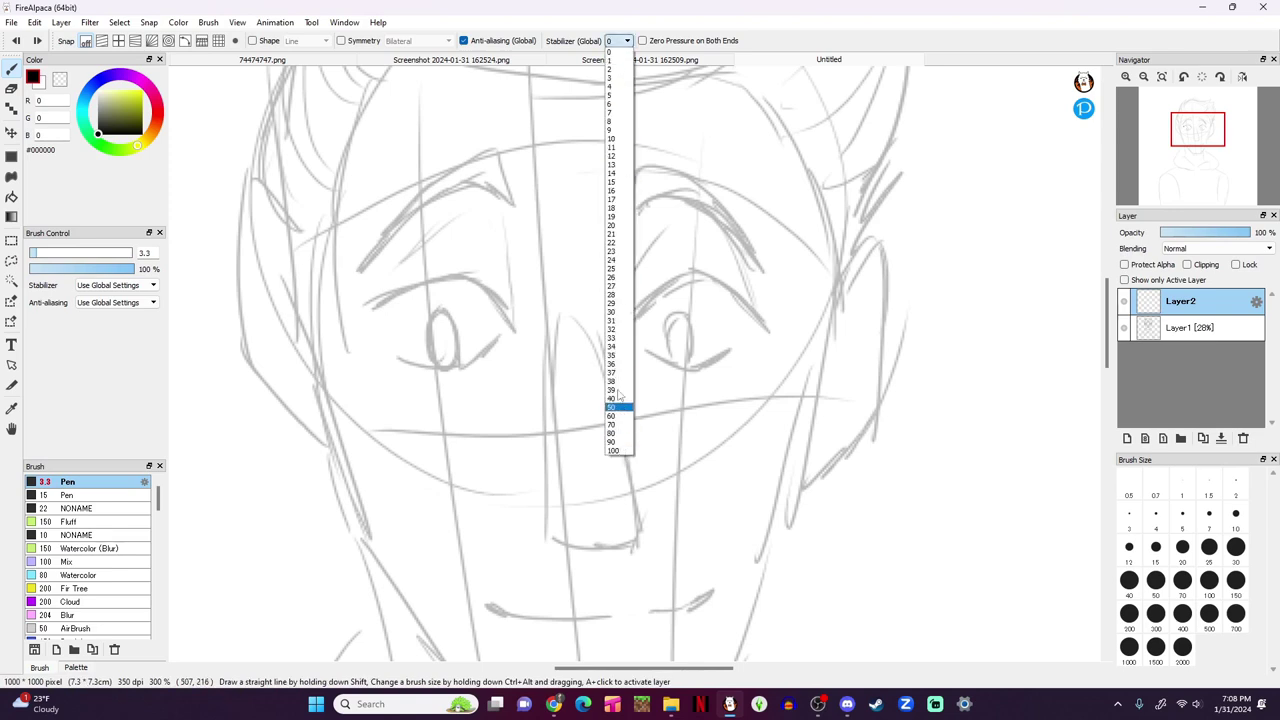
click(612, 286)
mouse_move(370, 305)
mouse_down()
mouse_move(432, 278)
mouse_move(500, 297)
mouse_move(514, 326)
mouse_up()
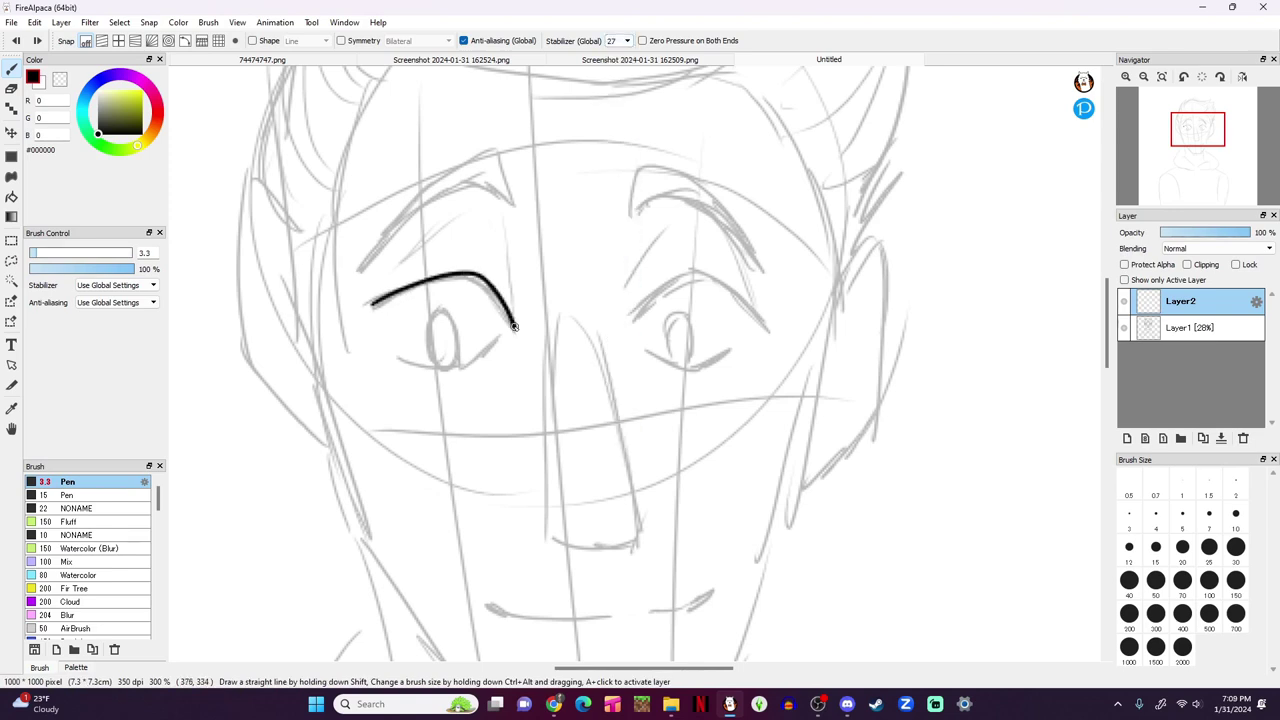
mouse_move(367, 313)
mouse_down()
mouse_move(413, 365)
mouse_move(473, 362)
mouse_move(491, 329)
mouse_up()
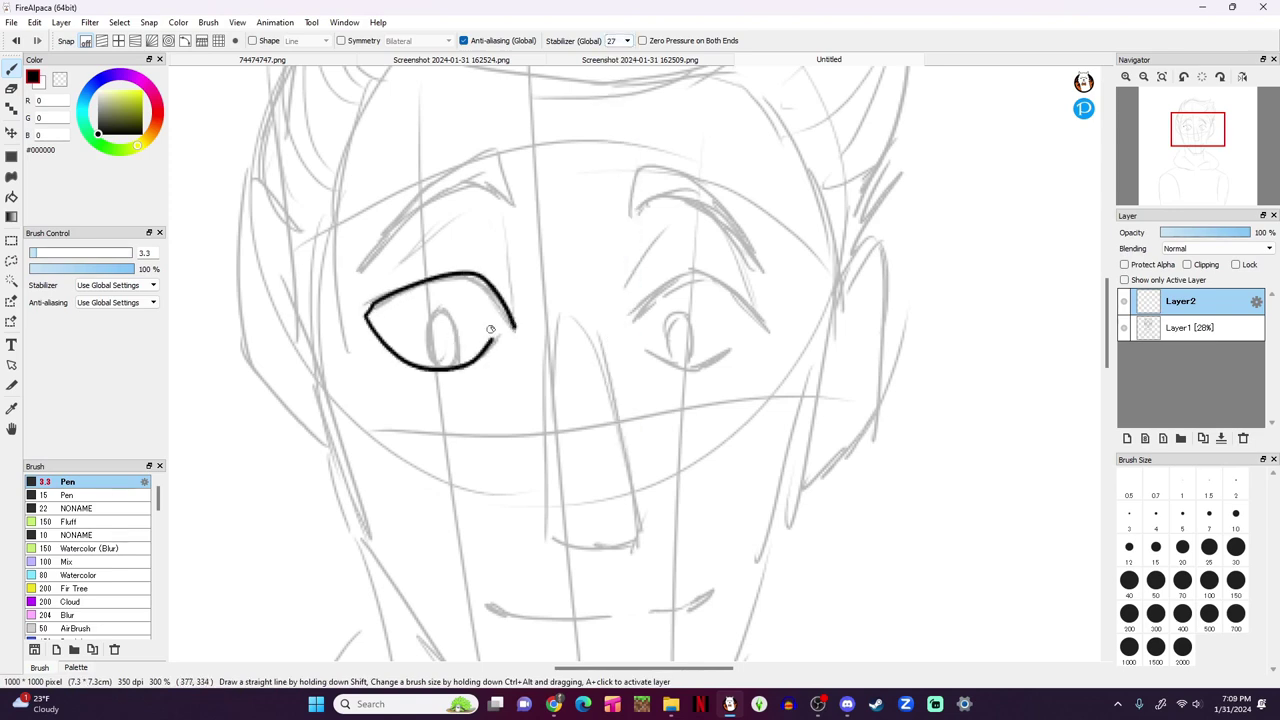
key(ctrl+z)
mouse_move(395, 362)
mouse_down()
mouse_move(465, 367)
mouse_move(502, 340)
mouse_up()
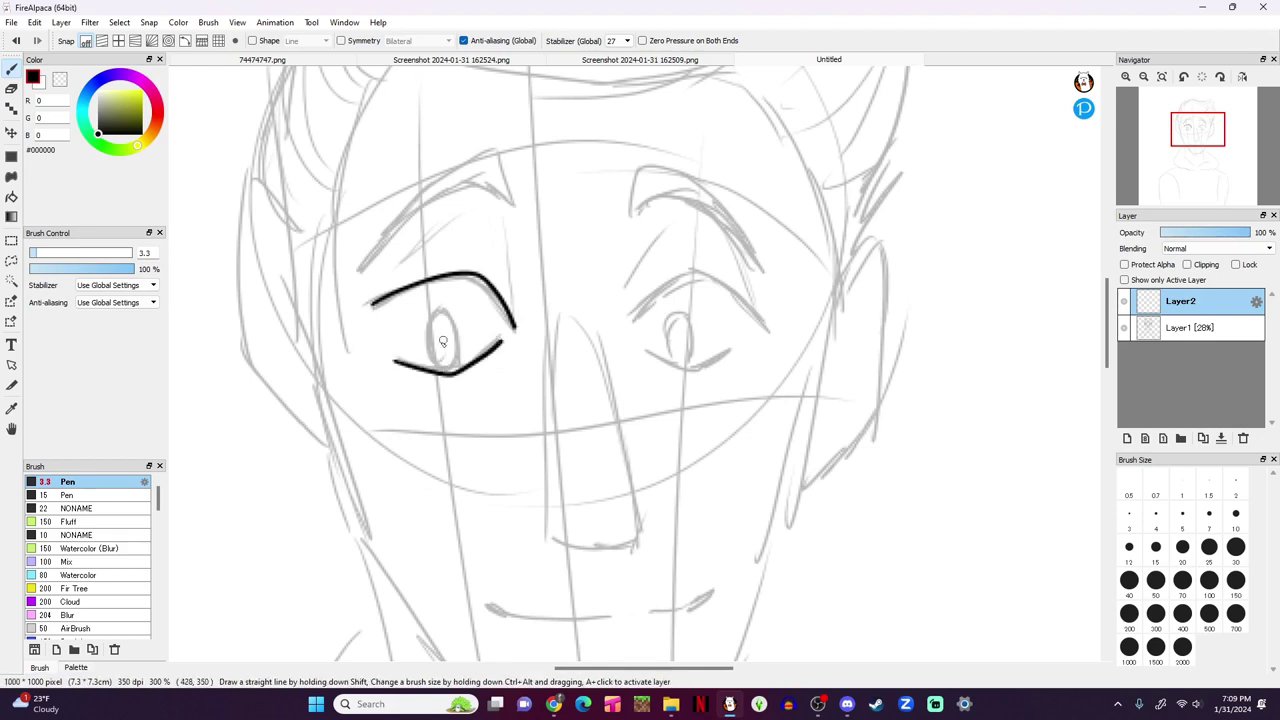
mouse_move(438, 366)
mouse_down()
mouse_move(428, 321)
mouse_move(451, 364)
mouse_up()
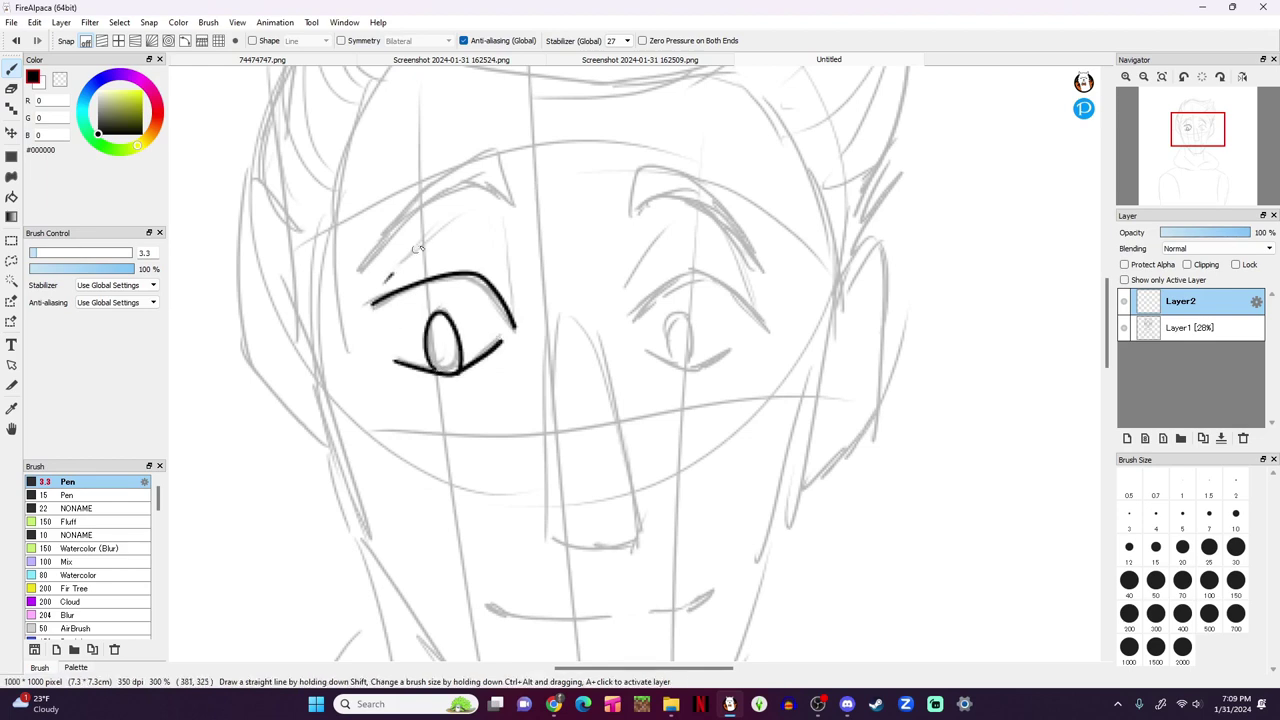
mouse_move(387, 276)
mouse_down()
mouse_move(458, 225)
mouse_move(512, 296)
mouse_up()
drag(372, 304, 403, 362)
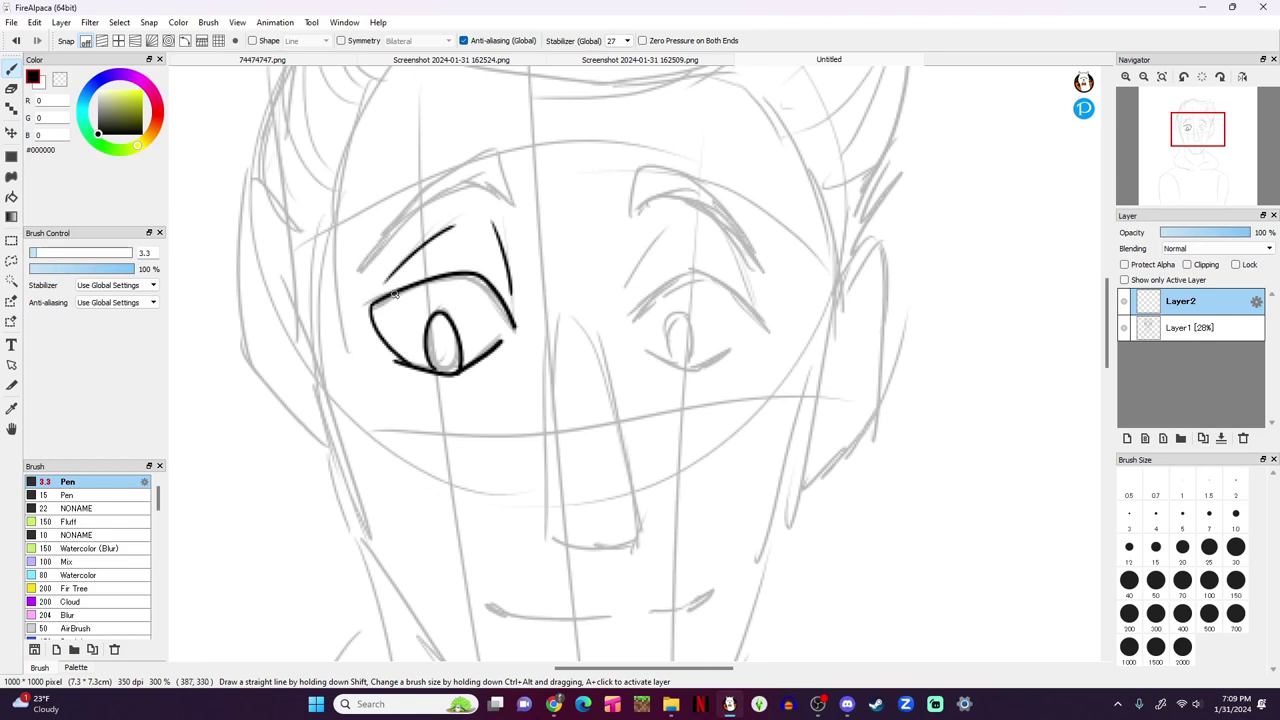
key(ctrl+z)
key(ctrl+z)
key(ctrl+z)
key(ctrl+z)
key(ctrl+z)
key(ctrl+z)
mouse_move(370, 308)
mouse_down()
mouse_move(462, 266)
mouse_move(517, 326)
mouse_move(449, 370)
mouse_move(389, 343)
mouse_move(445, 309)
mouse_move(465, 366)
mouse_up()
key(ctrl+z)
key(ctrl+z)
key(ctrl+z)
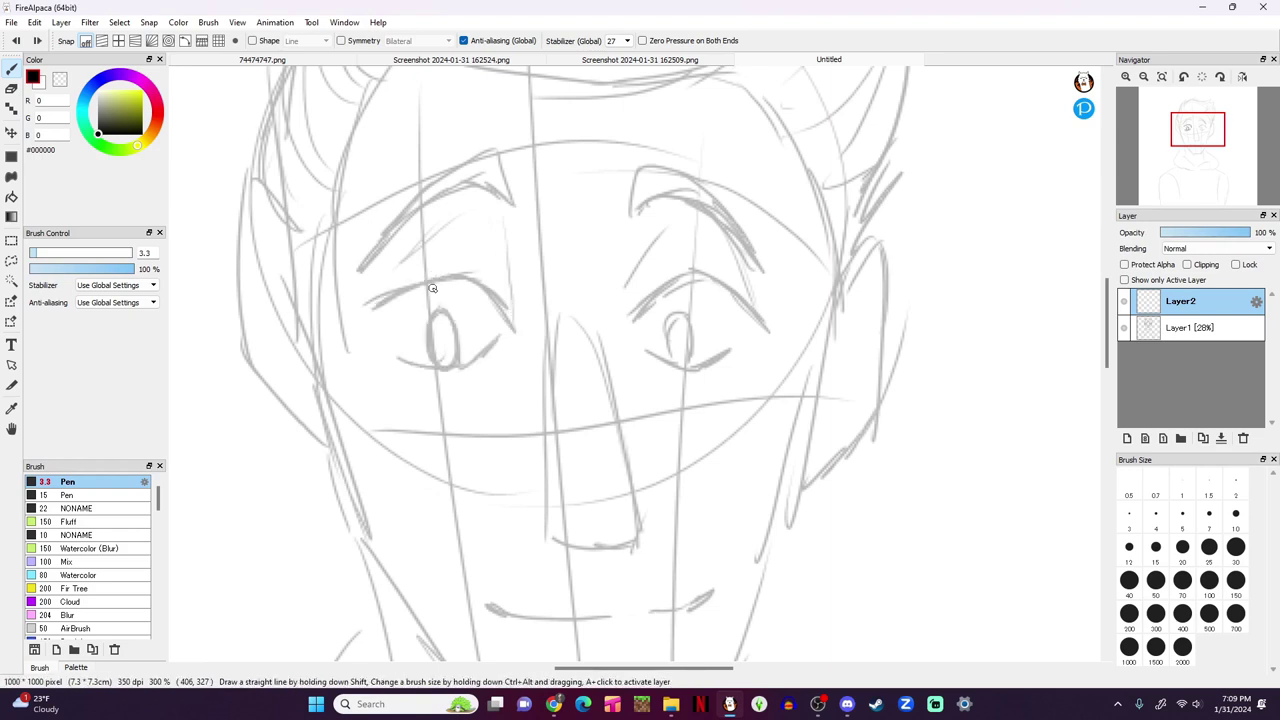
Step: Ink the tapered outlines of both eyebrows over the sketch on the line art layer
mouse_move(370, 262)
mouse_down()
mouse_move(480, 183)
mouse_move(513, 201)
mouse_move(510, 155)
mouse_move(445, 178)
mouse_move(390, 246)
mouse_move(392, 201)
mouse_move(370, 258)
mouse_move(452, 193)
mouse_move(492, 181)
mouse_move(513, 193)
mouse_move(494, 146)
mouse_move(390, 235)
mouse_up()
key(ctrl+z)
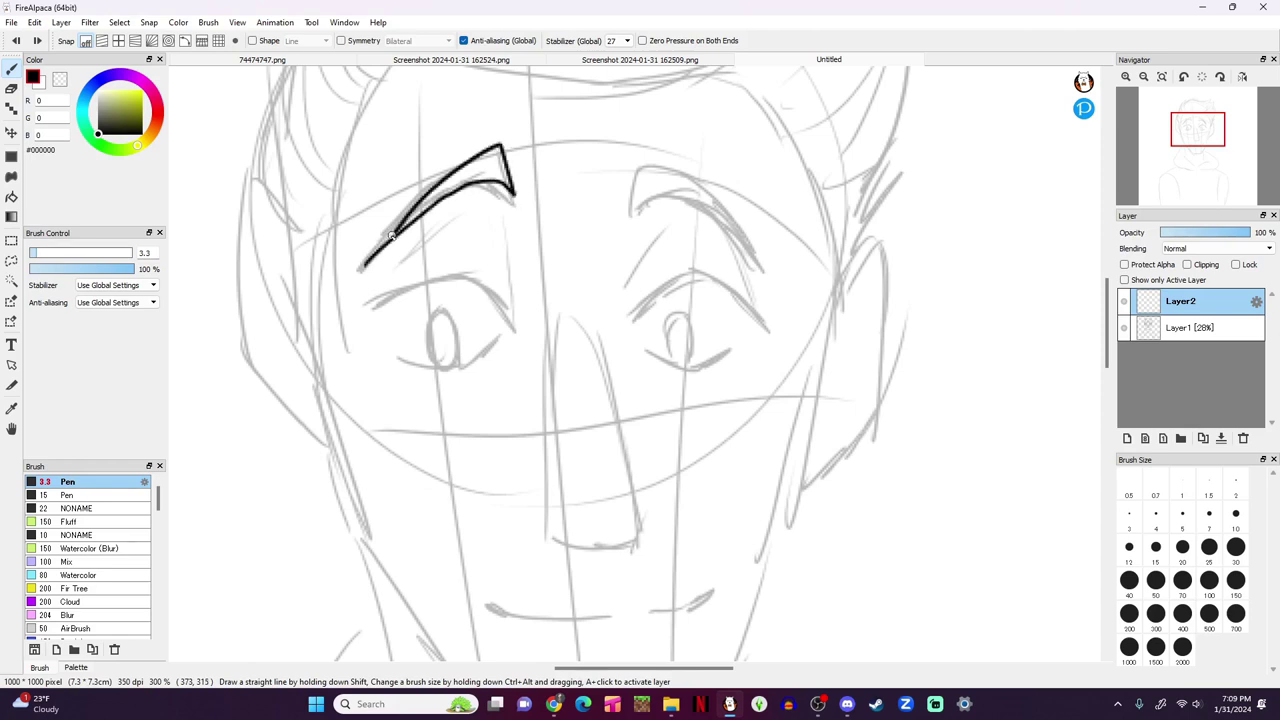
mouse_move(750, 262)
mouse_down()
mouse_move(694, 186)
mouse_move(642, 190)
mouse_move(653, 151)
mouse_move(718, 215)
mouse_up()
Step: Ink the right eye with its upper and lower lids, oval iris and the crease lines above it
mouse_move(627, 320)
mouse_down()
mouse_move(682, 277)
mouse_move(737, 305)
mouse_move(762, 338)
mouse_up()
mouse_move(644, 349)
mouse_down()
mouse_move(689, 366)
mouse_move(764, 332)
mouse_up()
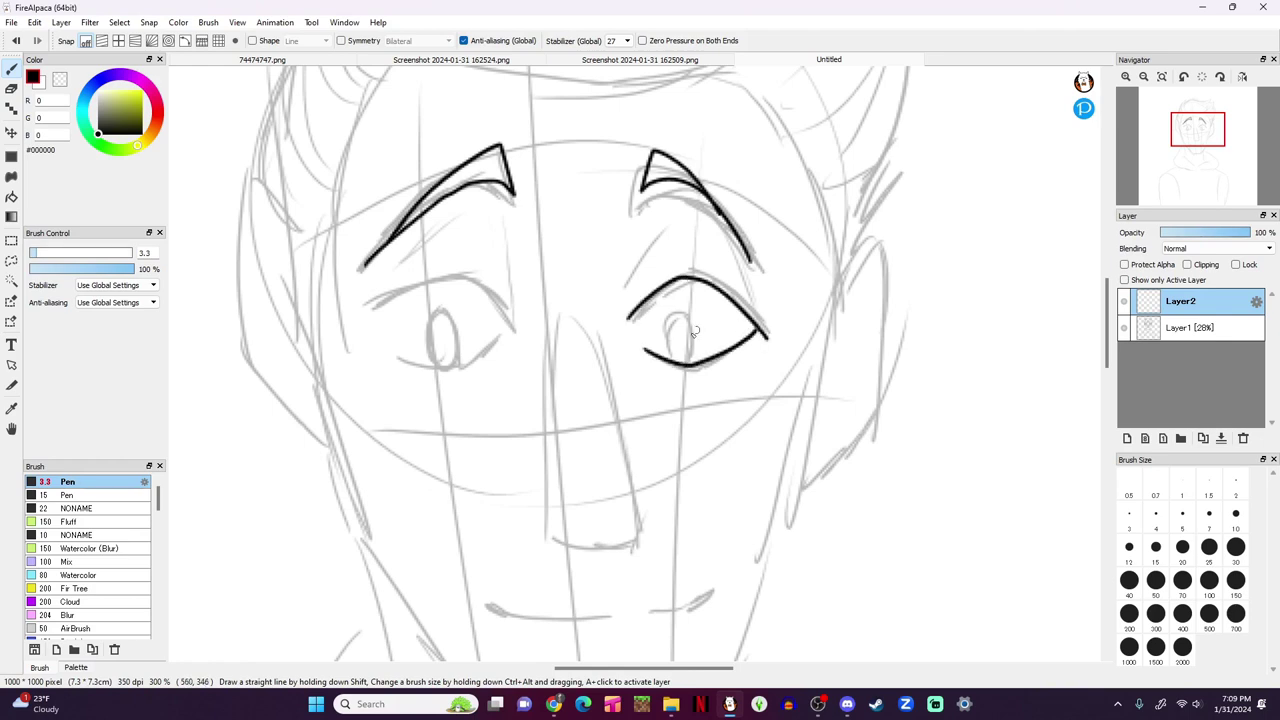
mouse_move(663, 340)
mouse_down()
mouse_move(690, 317)
mouse_move(697, 362)
mouse_up()
drag(628, 288, 675, 217)
drag(735, 247, 753, 306)
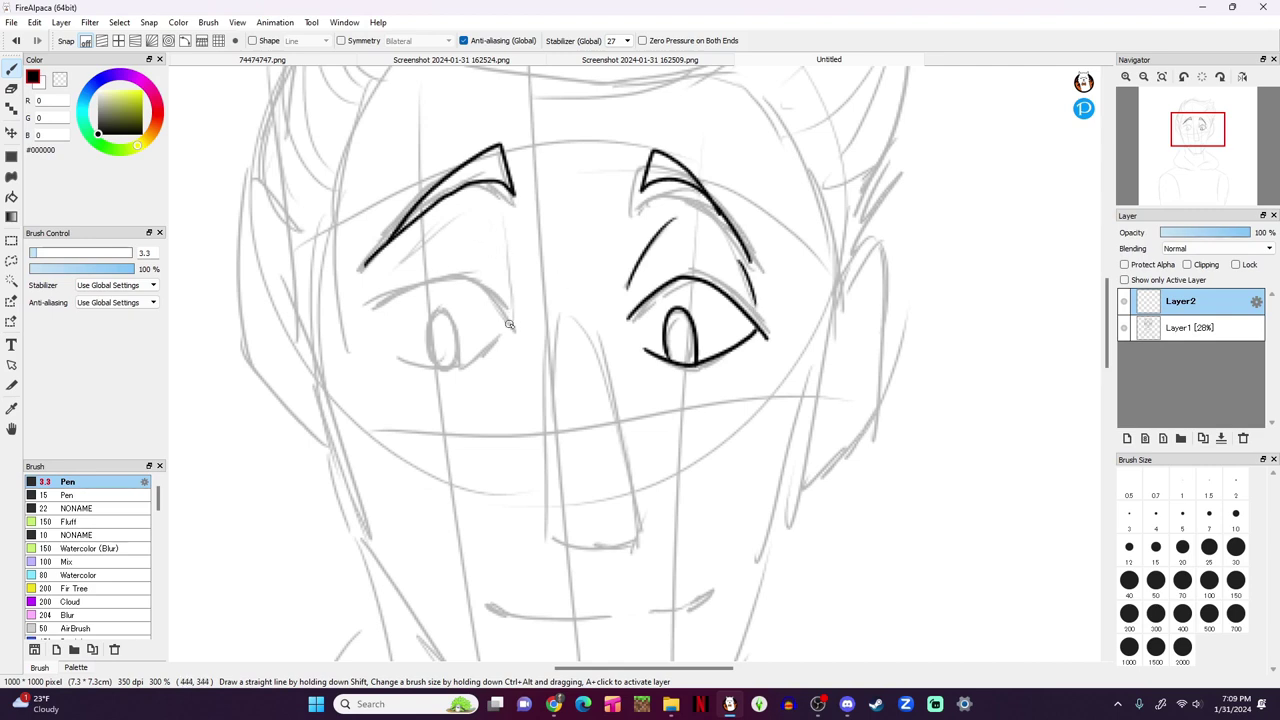
Step: Ink the left eye with its crease lines, upper and lower lids and iris
drag(511, 326, 500, 216)
mouse_move(373, 288)
mouse_down()
mouse_move(458, 203)
mouse_move(466, 284)
mouse_move(503, 331)
mouse_move(464, 366)
mouse_move(403, 363)
mouse_move(377, 340)
mouse_move(386, 296)
mouse_up()
mouse_move(429, 365)
mouse_down()
mouse_move(443, 311)
mouse_move(457, 370)
mouse_up()
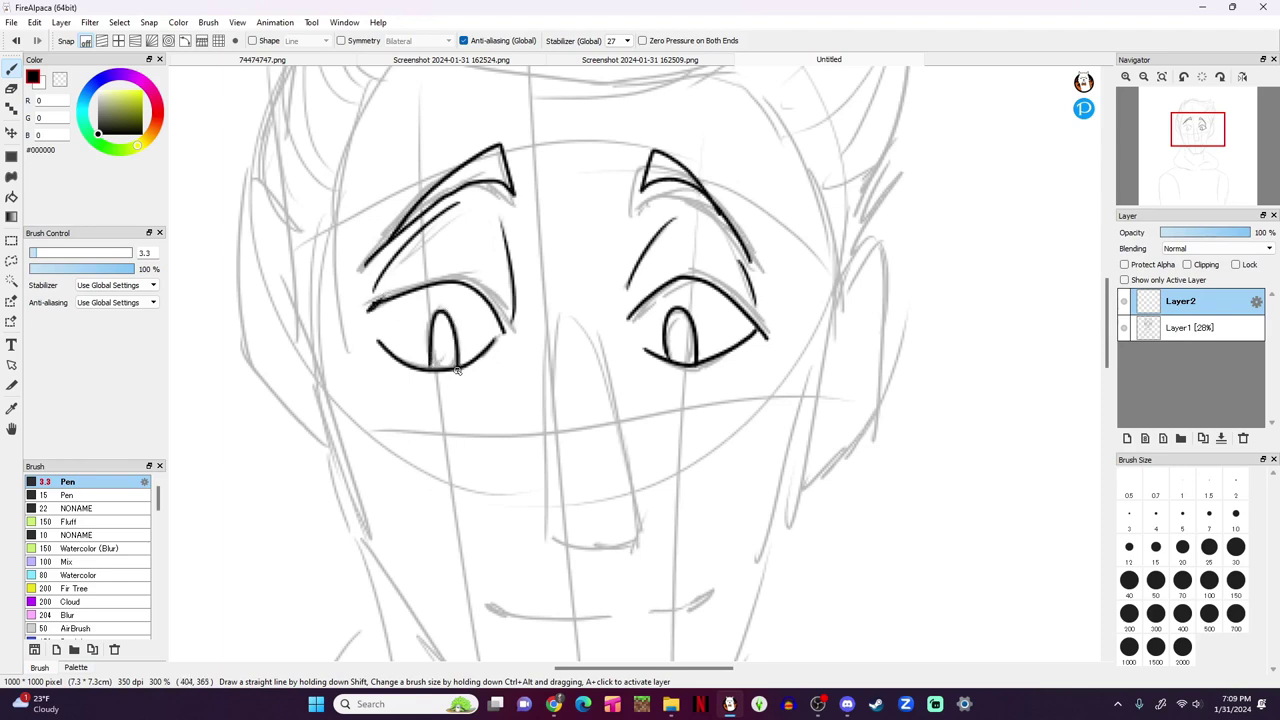
Step: Hide the sketch layer to check the inked eyes and eyebrows on their own, and show it again
click(1193, 133)
click(1122, 328)
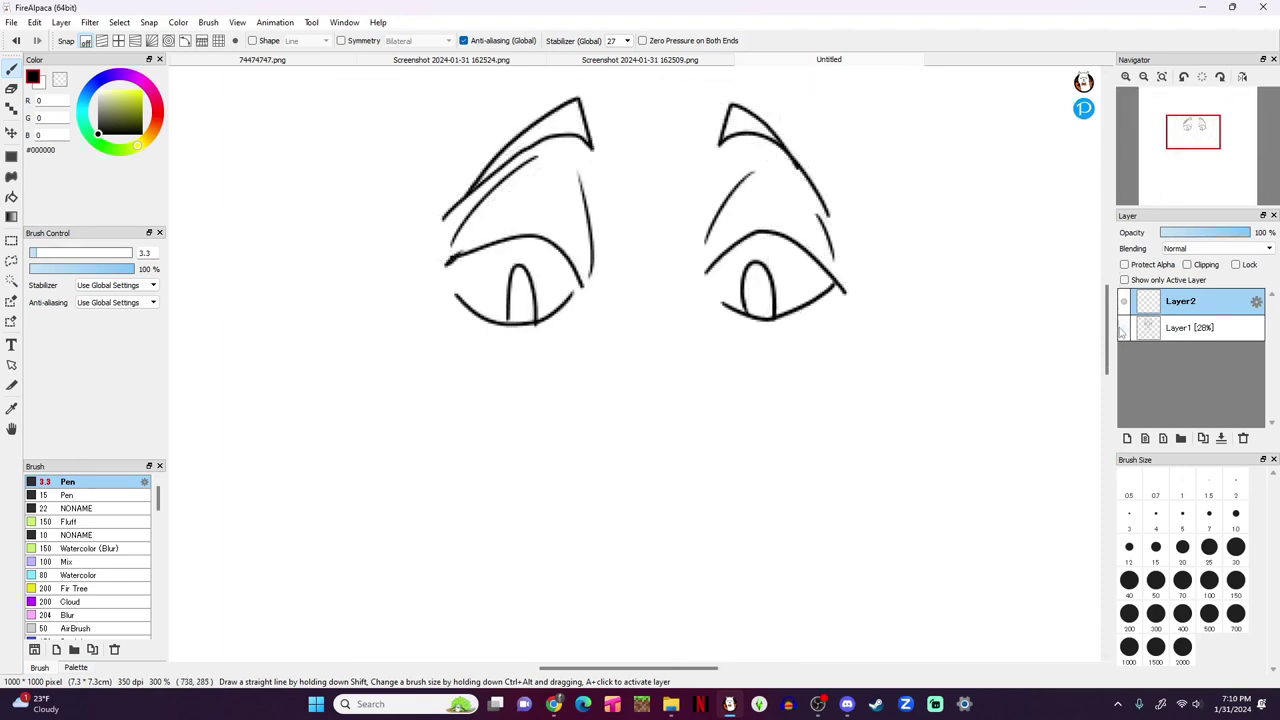
click(1122, 331)
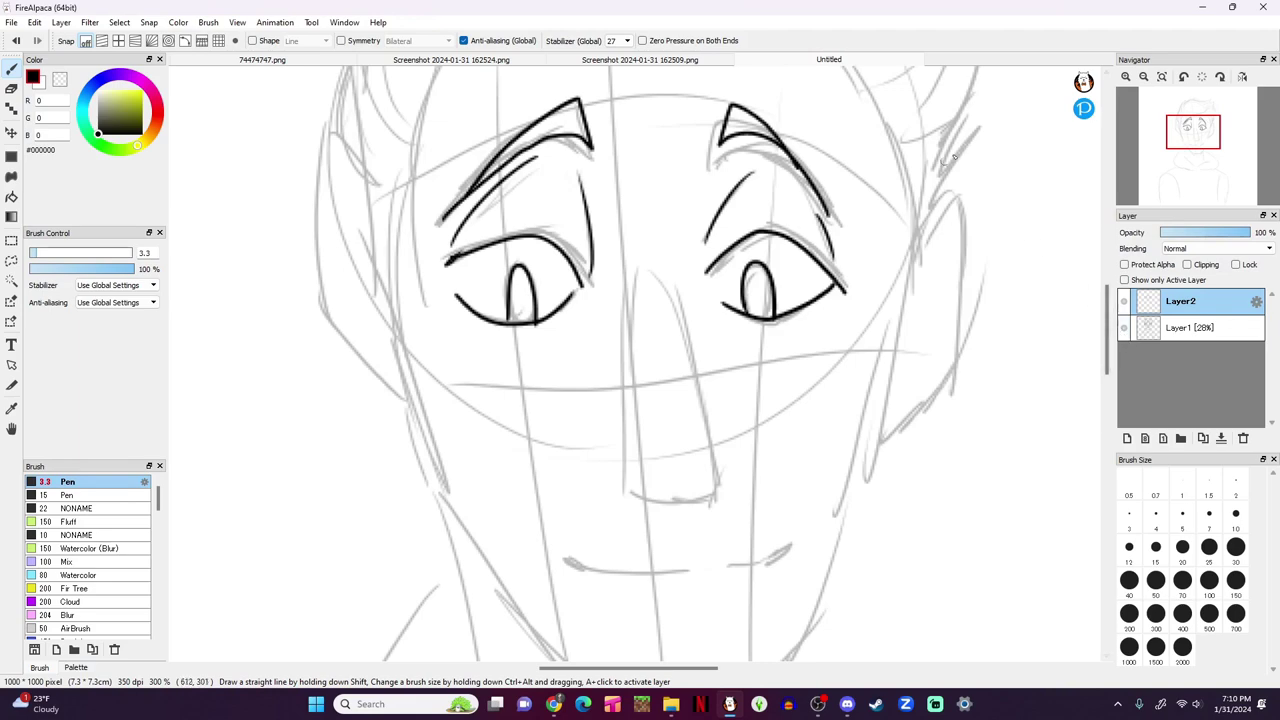
Step: Ink the curved hairline across the forehead and the outline of the quiff with its spiky tips and right edge
drag(1182, 145, 1198, 143)
mouse_move(407, 240)
mouse_down()
mouse_move(540, 268)
mouse_move(722, 252)
mouse_up()
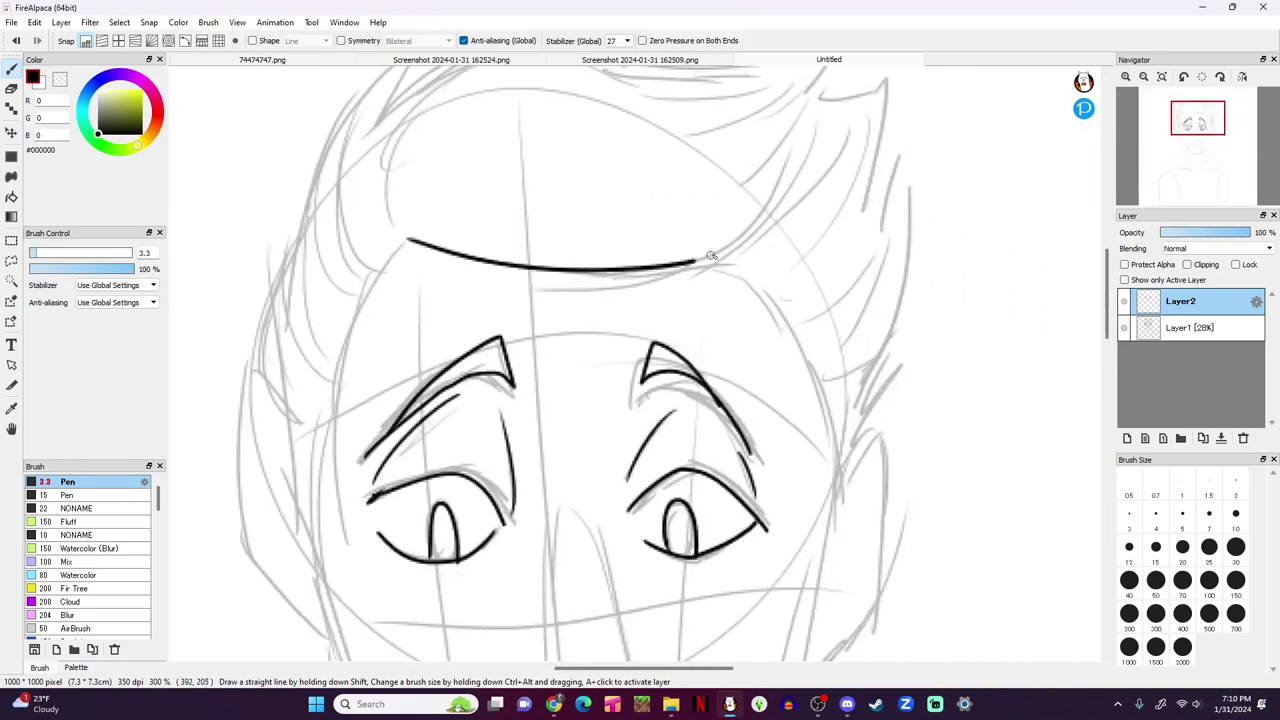
scroll(465, 262, down, 1)
mouse_move(465, 262)
mouse_down()
mouse_move(468, 228)
mouse_move(550, 150)
mouse_move(673, 153)
mouse_move(653, 162)
mouse_move(771, 133)
mouse_move(748, 183)
mouse_move(800, 173)
mouse_move(782, 270)
mouse_move(806, 243)
mouse_move(802, 291)
mouse_move(811, 271)
mouse_move(769, 456)
mouse_up()
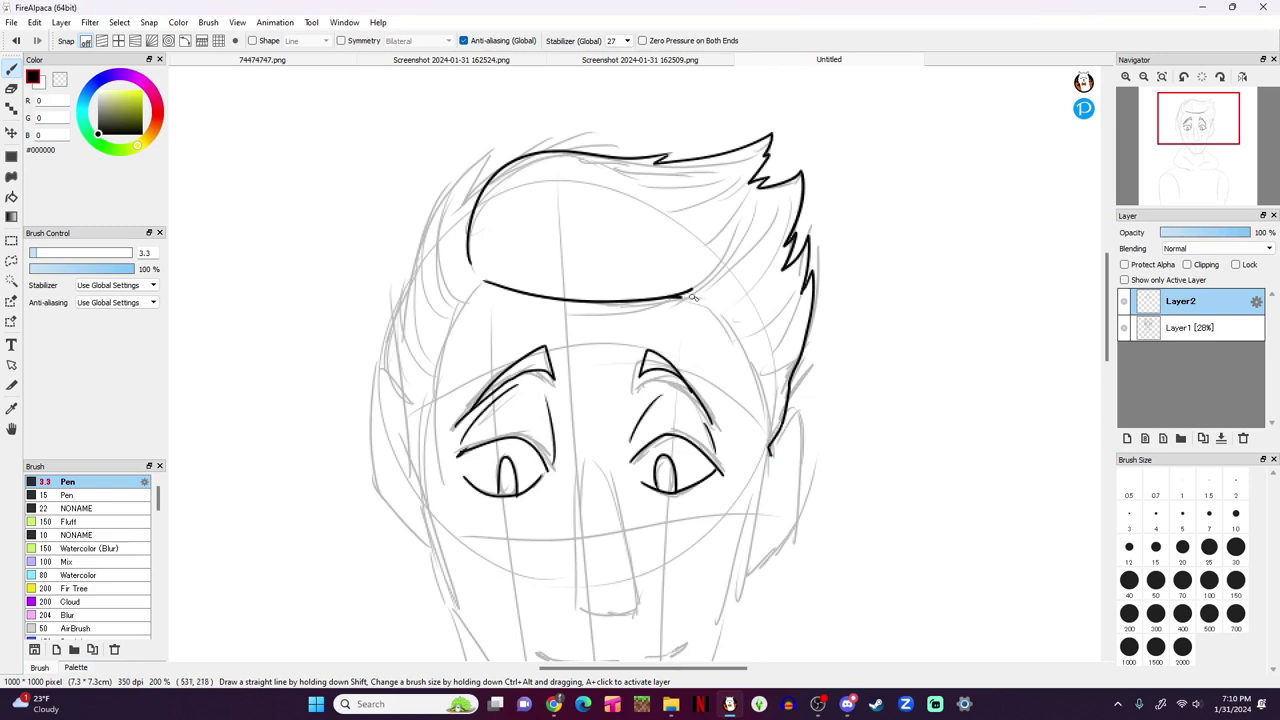
mouse_move(692, 297)
mouse_down()
mouse_move(745, 352)
mouse_move(771, 450)
mouse_up()
key(ctrl+z)
mouse_move(668, 300)
mouse_down()
mouse_move(710, 312)
mouse_move(749, 365)
mouse_move(770, 450)
mouse_up()
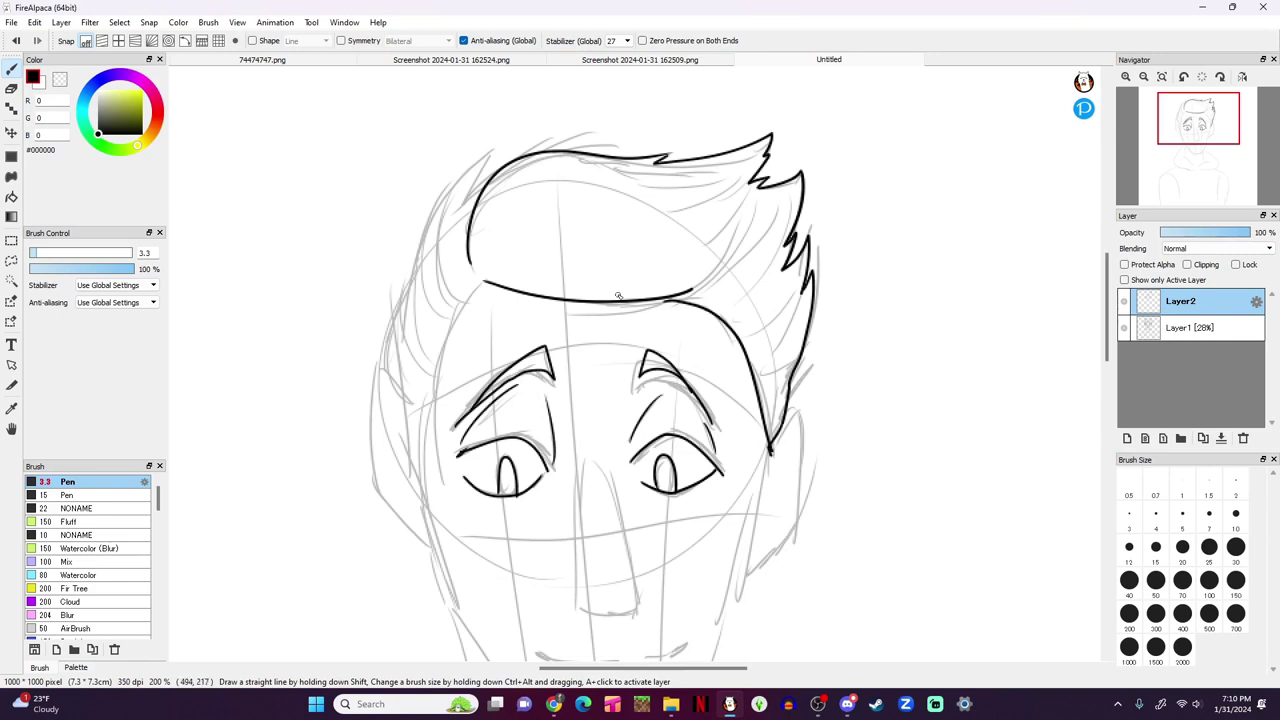
key(ctrl+z)
drag(753, 376, 765, 505)
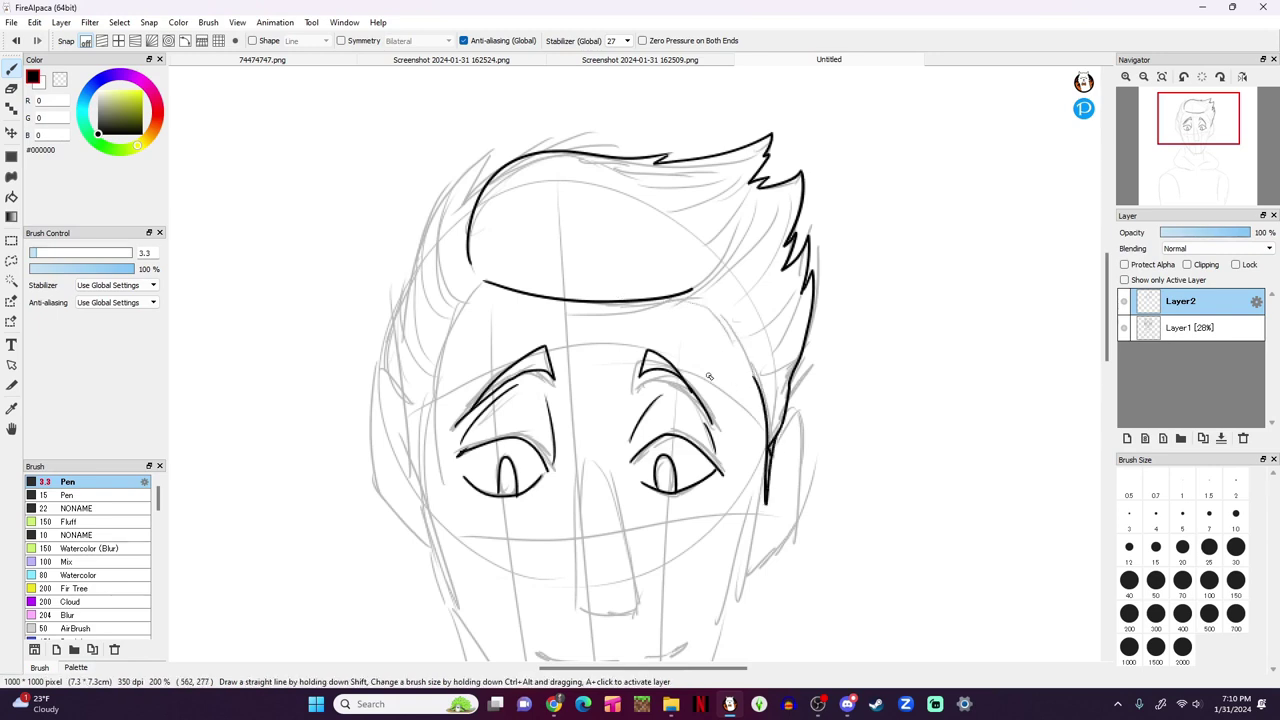
key(ctrl+z)
Step: Undo the hair's right edge and ink it again with the temple hairline, pointed sideburn and jagged outer spikes
key(ctrl+z)
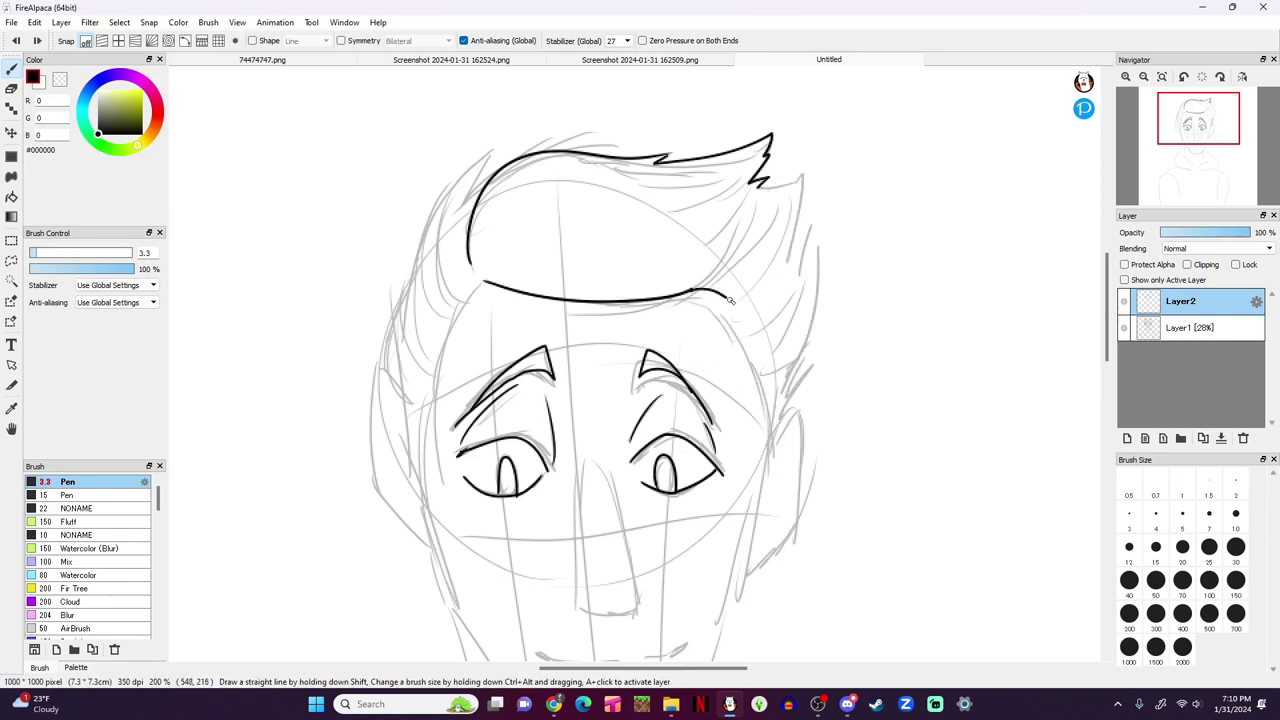
mouse_move(731, 300)
mouse_down()
mouse_move(759, 482)
mouse_move(788, 401)
mouse_up()
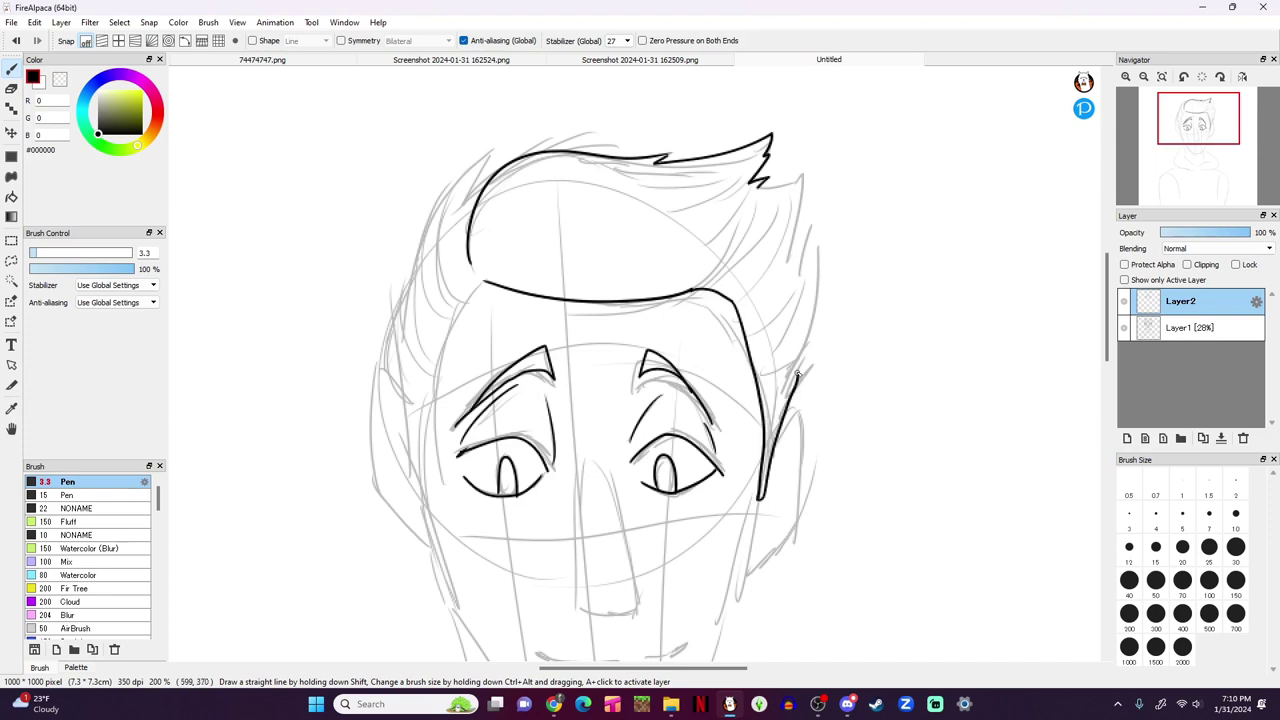
mouse_move(787, 187)
mouse_down()
mouse_move(810, 262)
mouse_move(802, 337)
mouse_up()
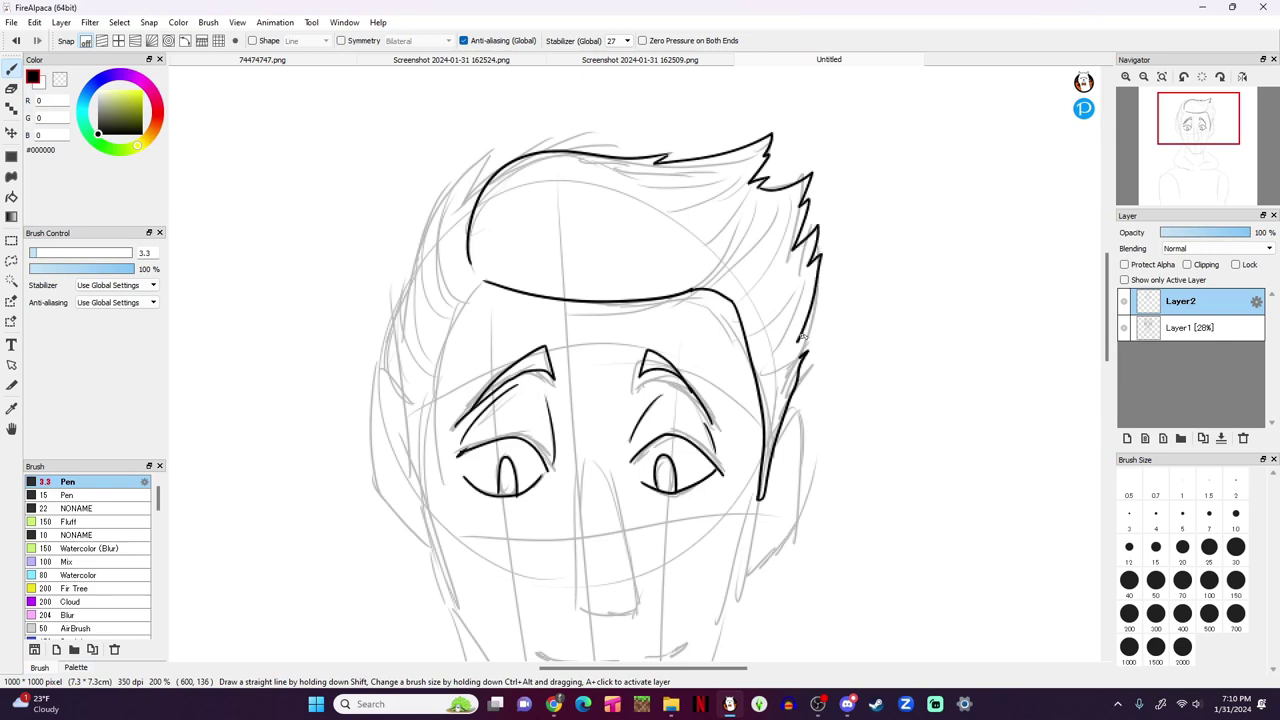
Step: Ink the left temple hairline, the outline of the left ear and the jagged outer hair edge above it
drag(1204, 127, 1184, 143)
mouse_move(684, 208)
mouse_down()
mouse_move(630, 434)
mouse_move(606, 326)
mouse_move(590, 428)
mouse_up()
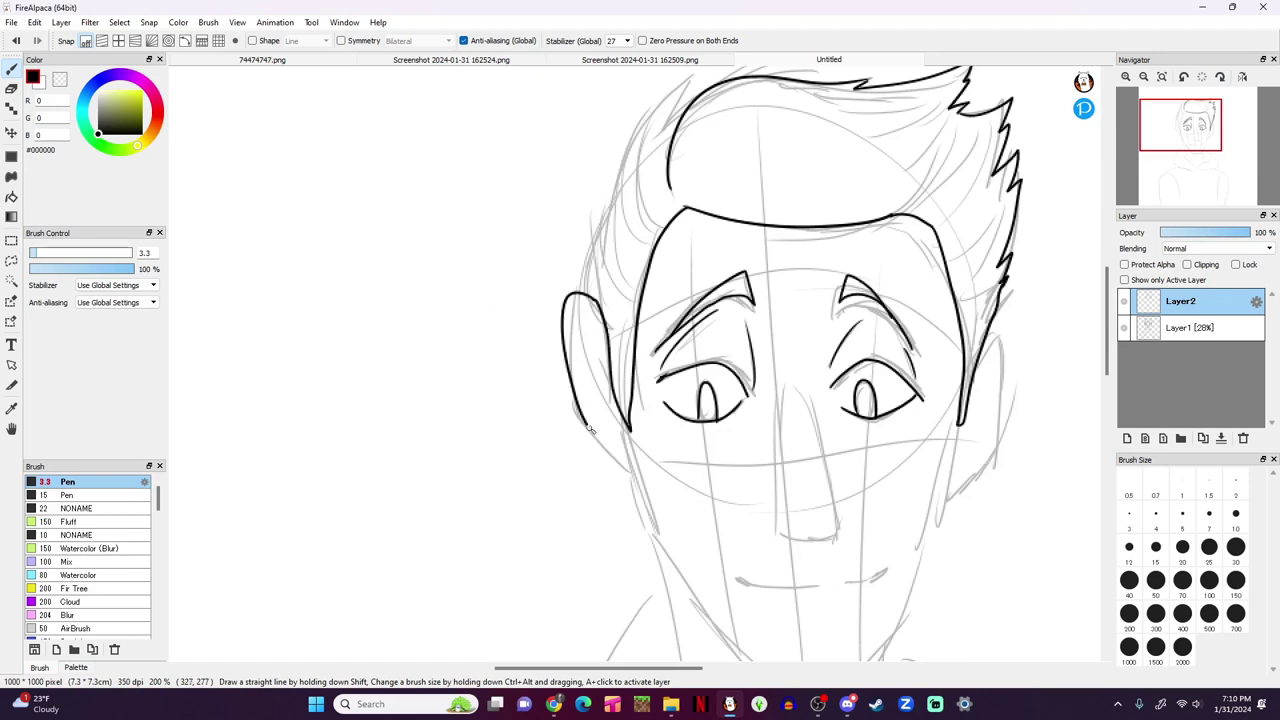
mouse_move(585, 291)
mouse_down()
mouse_move(628, 146)
mouse_move(688, 86)
mouse_up()
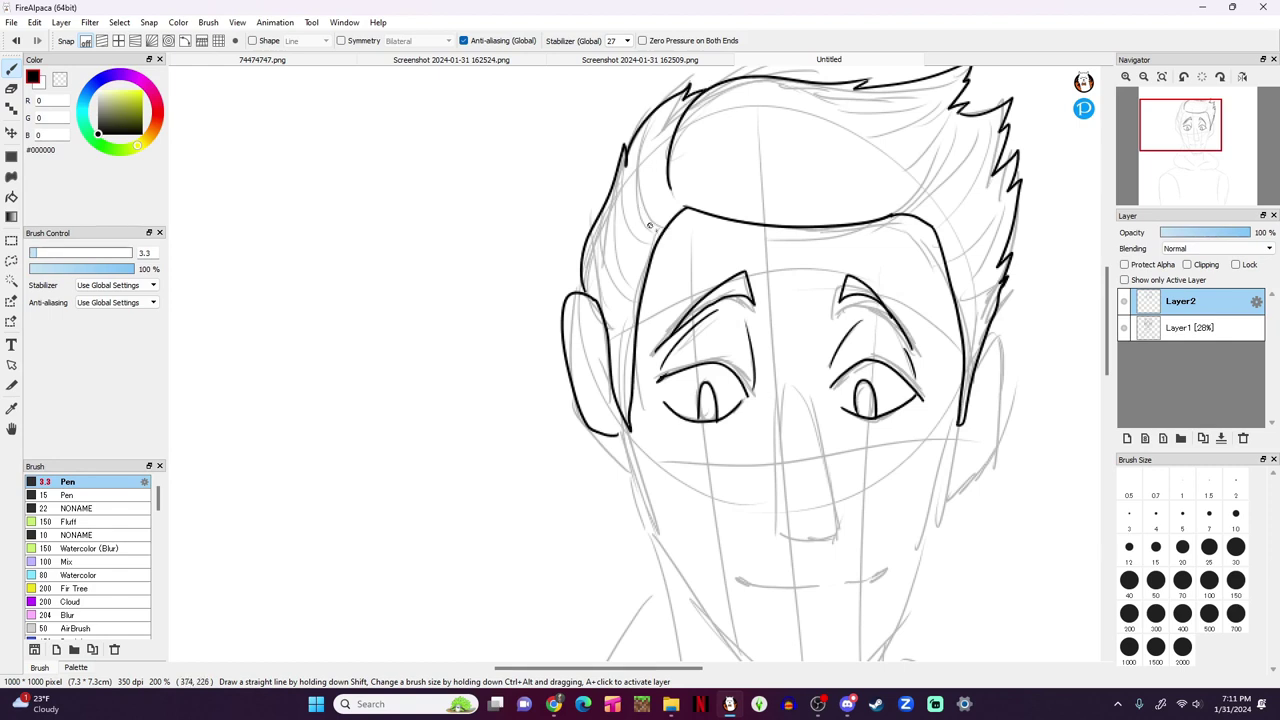
Step: Ink curved strand lines in the hair above the left ear and add the fold line inside the ear
drag(656, 231, 638, 158)
drag(648, 257, 616, 190)
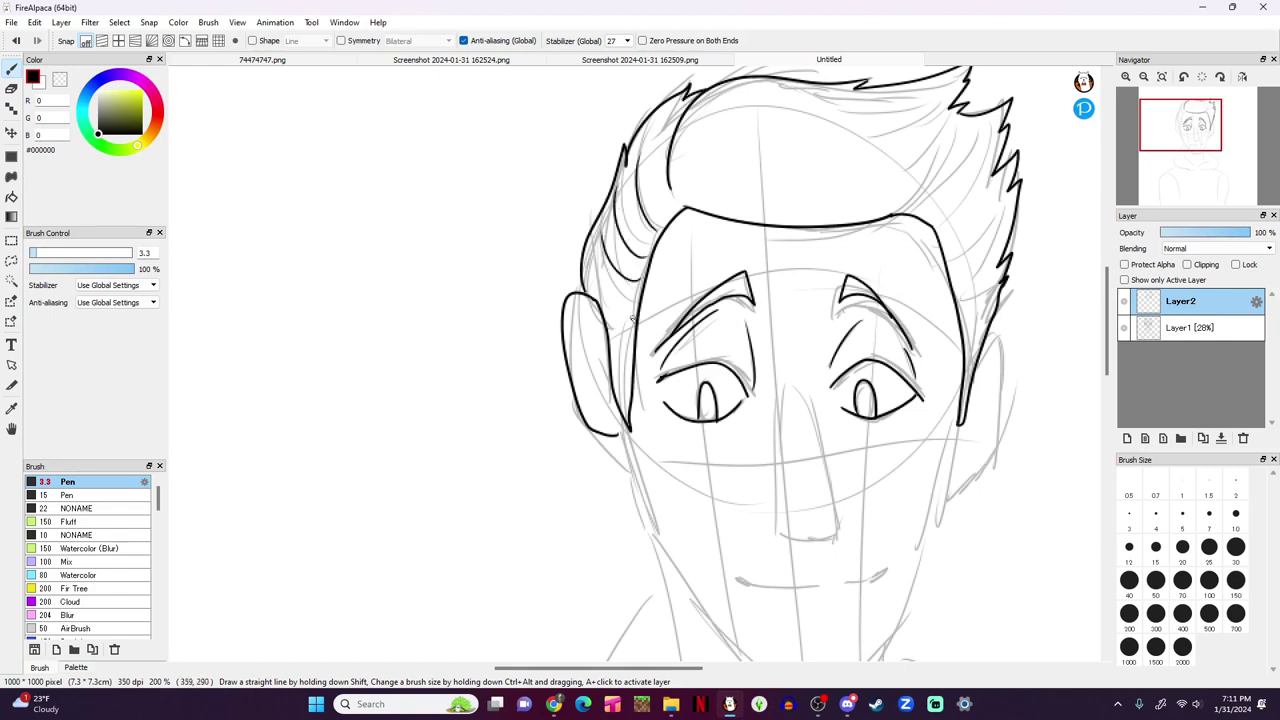
drag(634, 319, 594, 257)
drag(609, 410, 590, 334)
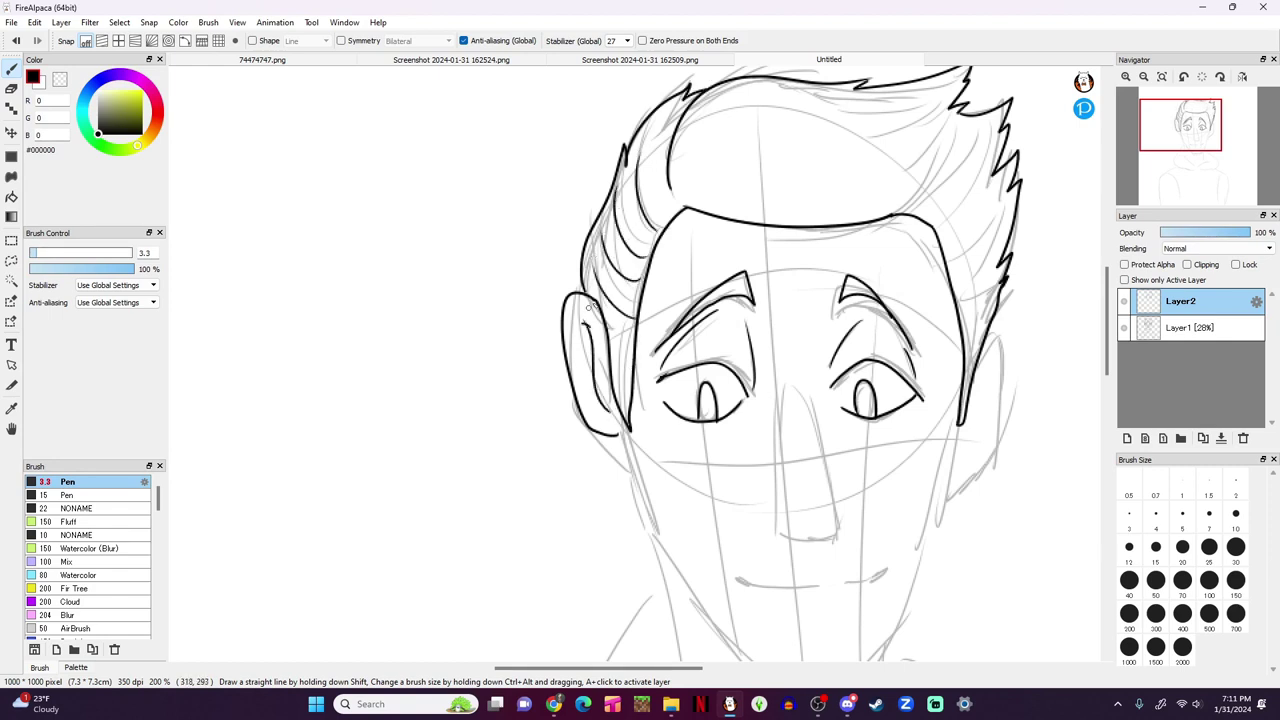
Step: Ink short strand lines inside the quiff and down the spiky right side of the hair
mouse_move(842, 110)
mouse_down()
mouse_move(926, 90)
mouse_move(941, 106)
mouse_up()
mouse_move(893, 148)
mouse_down()
mouse_move(938, 120)
mouse_move(942, 133)
mouse_move(988, 138)
mouse_up()
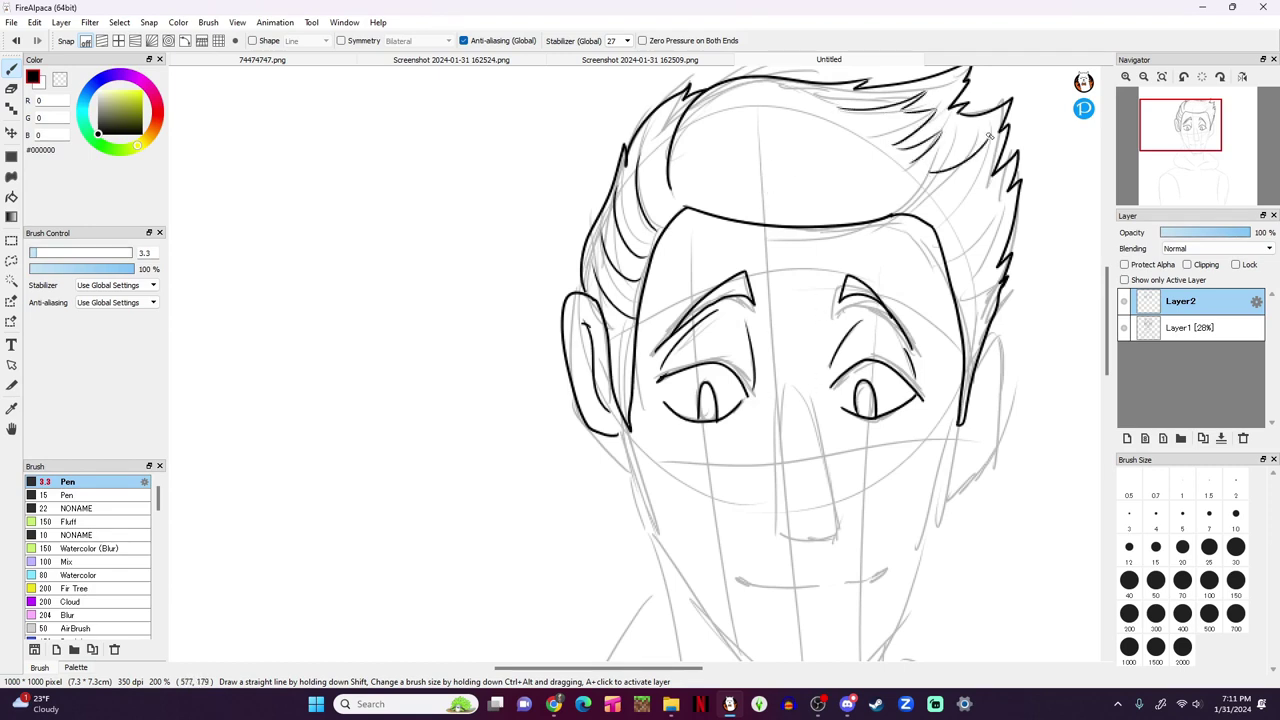
mouse_move(960, 182)
mouse_down()
mouse_move(974, 174)
mouse_move(1004, 205)
mouse_move(978, 286)
mouse_up()
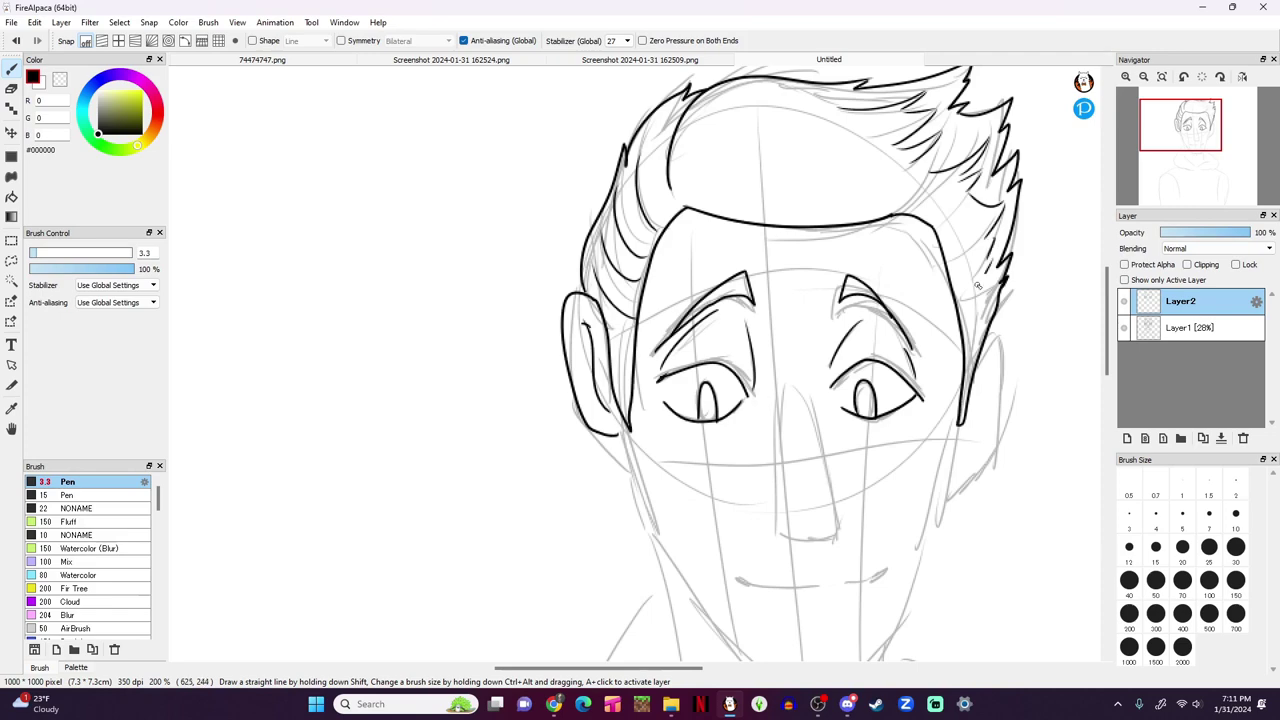
Step: Try several nose shapes with a straight bridge or a curved tip, undoing each attempt
drag(1187, 146, 1188, 161)
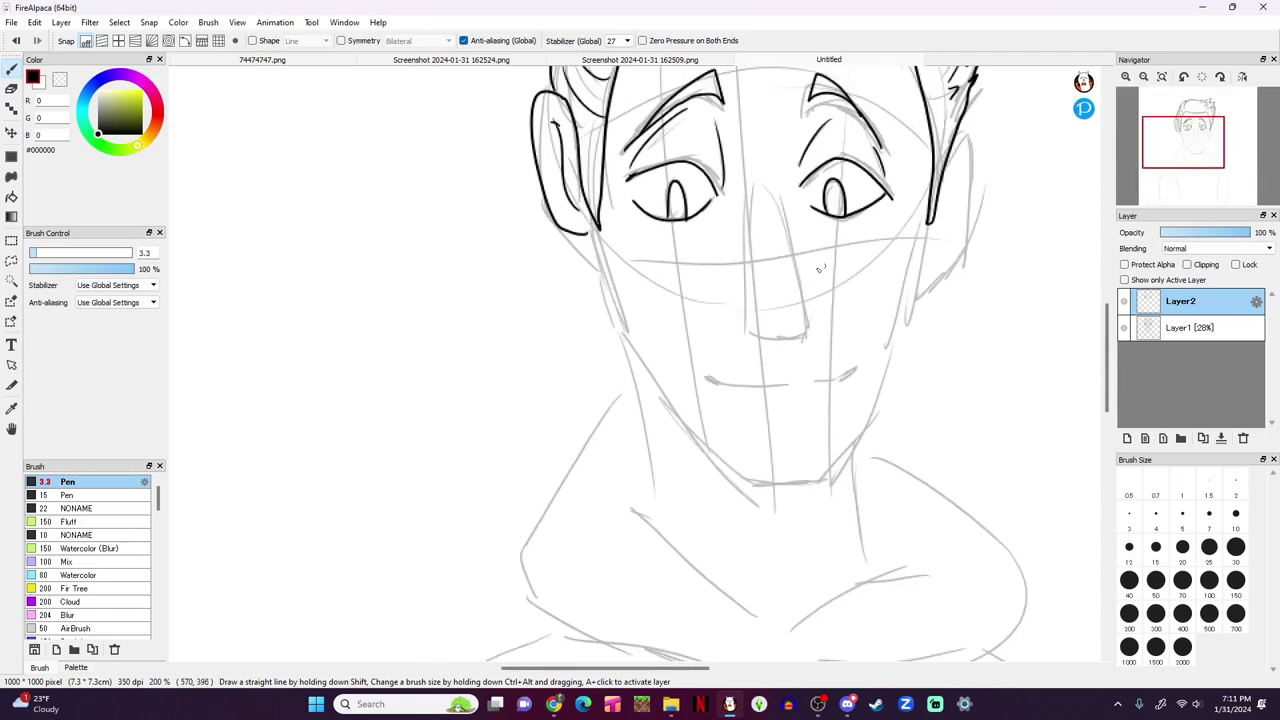
mouse_move(777, 340)
mouse_down()
mouse_move(807, 320)
mouse_move(752, 220)
mouse_move(760, 198)
mouse_up()
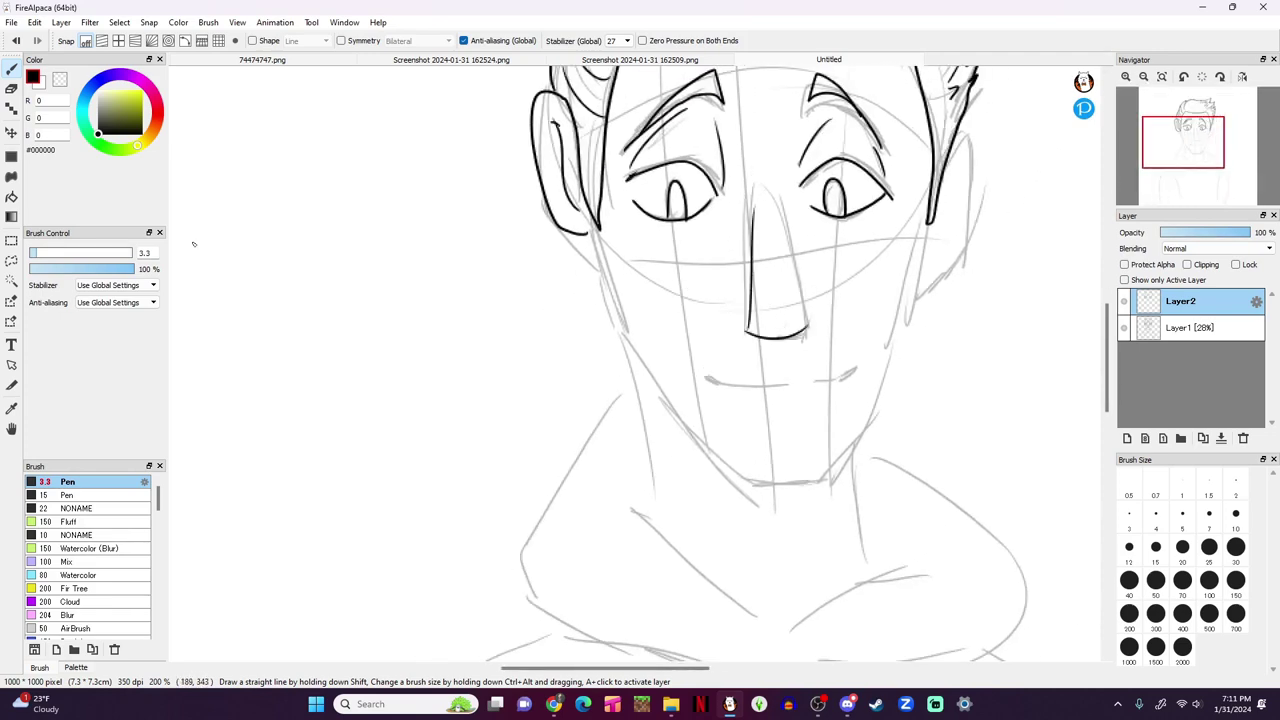
key(ctrl+z)
key(ctrl+z)
mouse_move(744, 336)
mouse_down()
mouse_move(790, 345)
mouse_move(806, 322)
mouse_up()
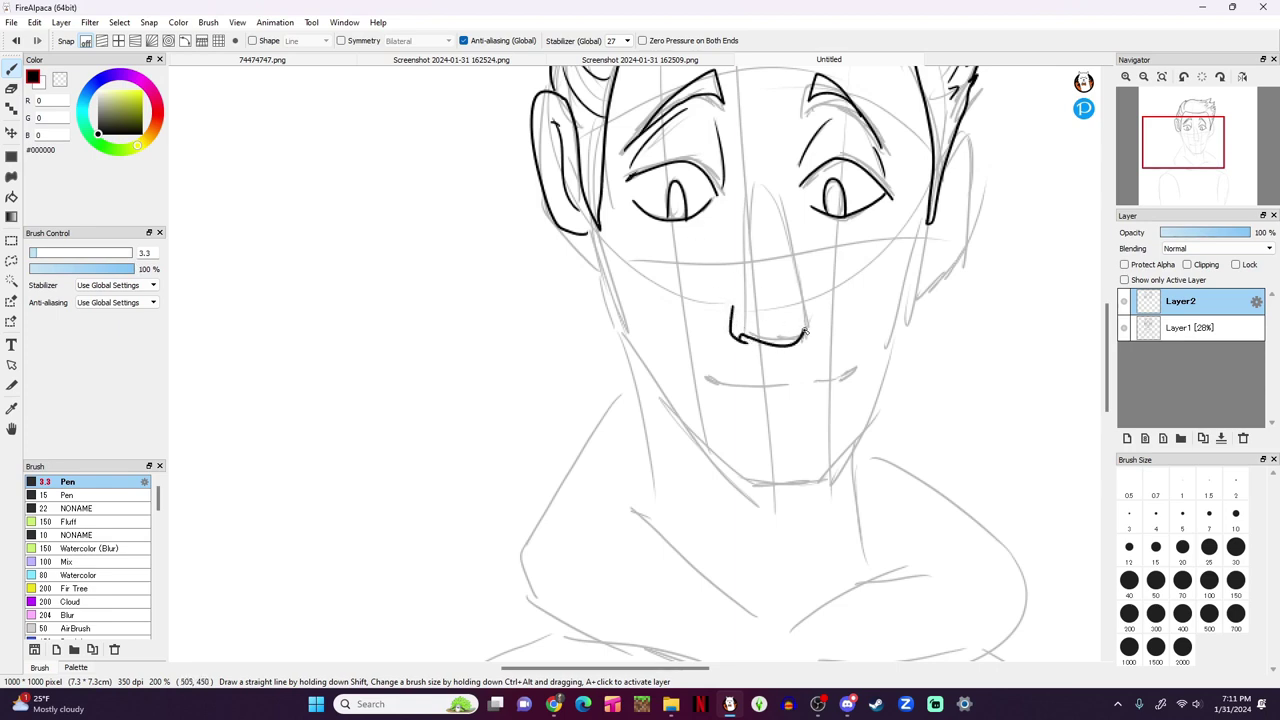
key(ctrl+z)
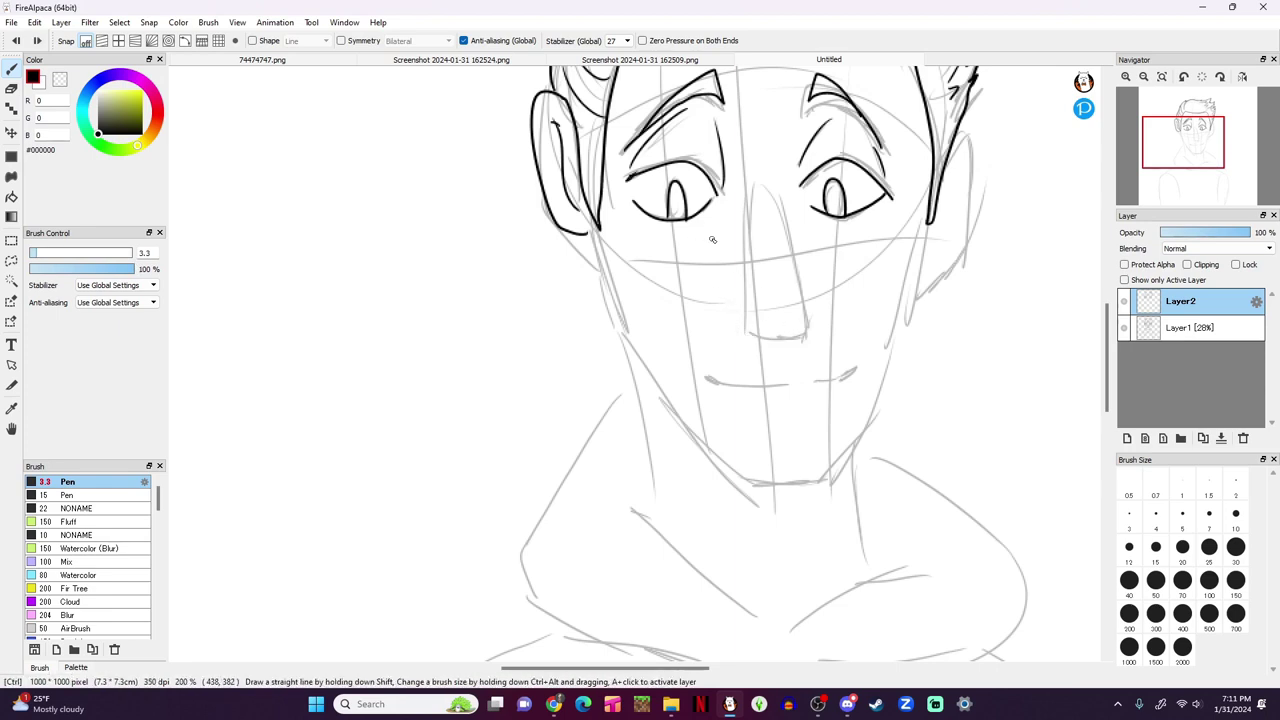
mouse_move(748, 332)
mouse_down()
mouse_move(770, 348)
mouse_move(808, 328)
mouse_up()
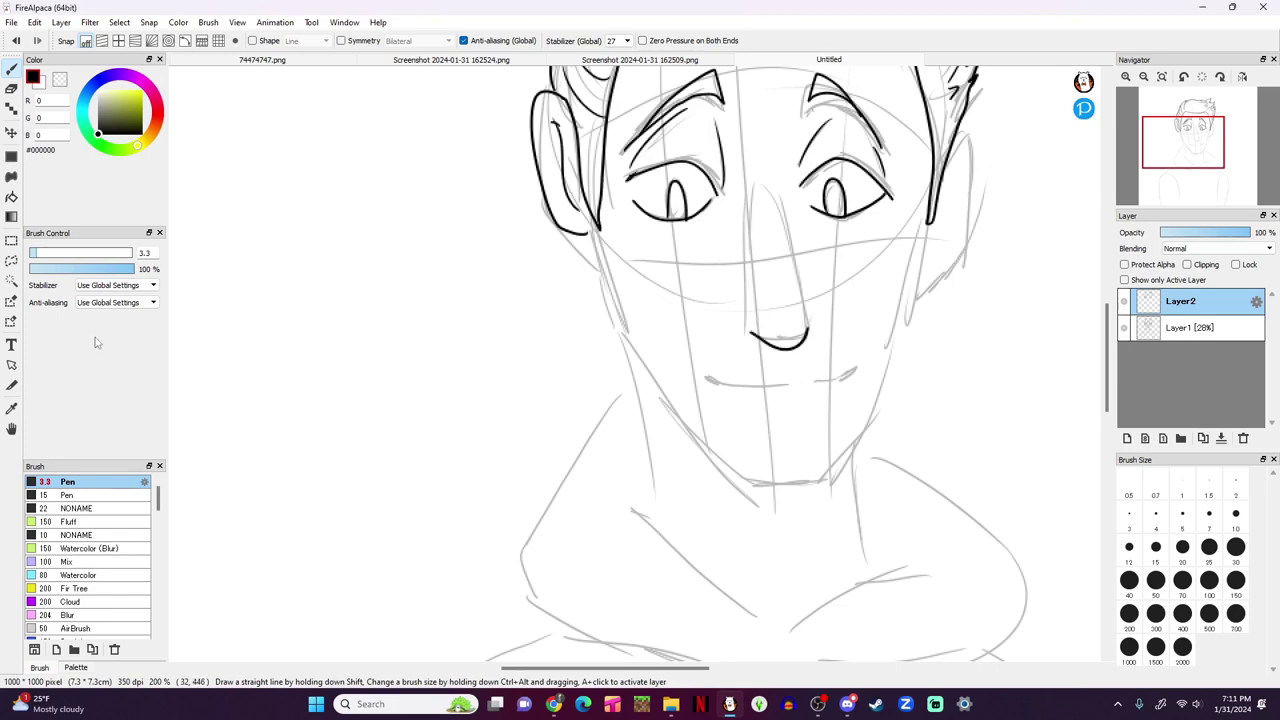
key(ctrl+z)
Step: Try to ink the nose with two bridge lines, a left nostril and a curved tip, and undo the strokes
drag(744, 186, 755, 284)
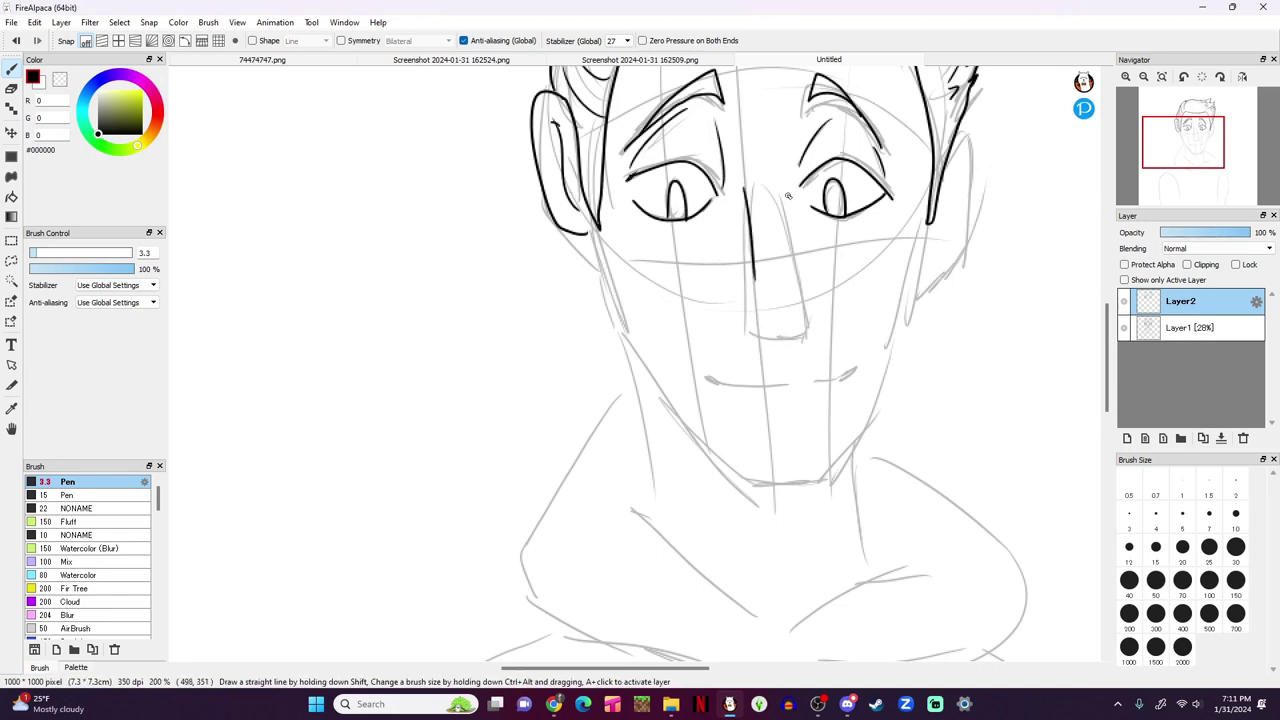
drag(788, 196, 790, 275)
drag(761, 318, 796, 334)
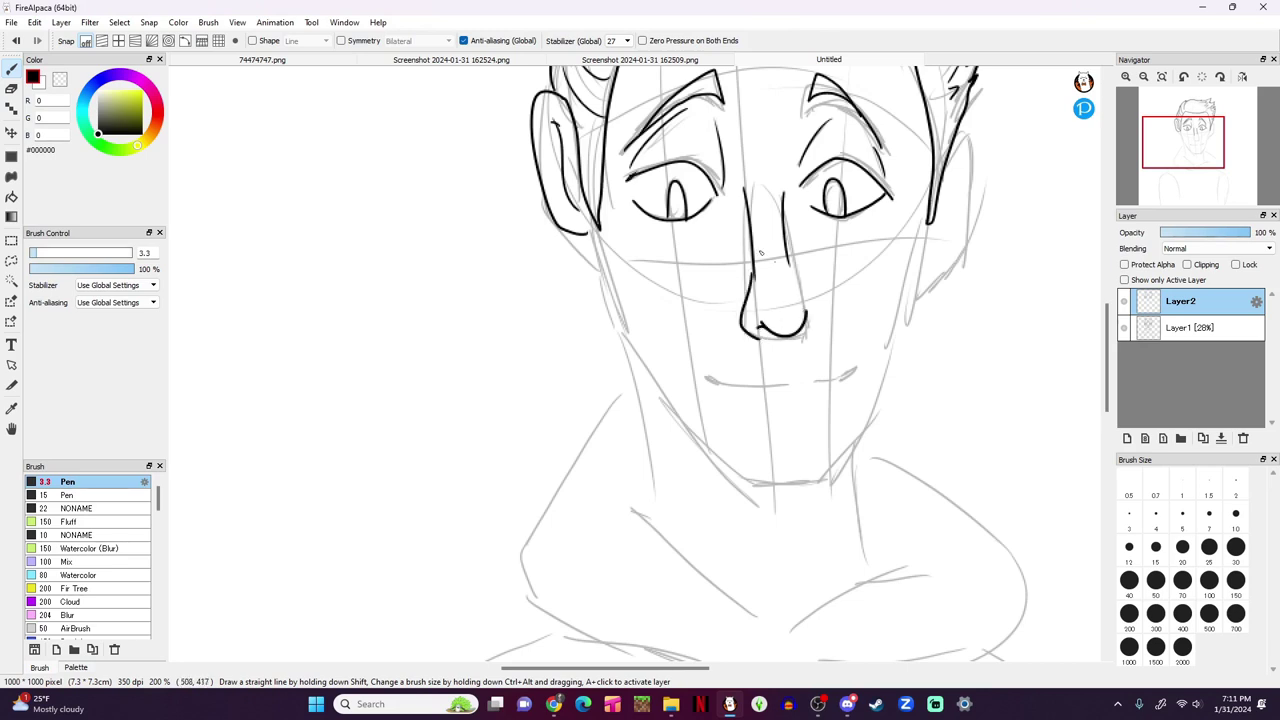
key(ctrl+z)
key(ctrl+z)
mouse_move(757, 333)
mouse_down()
mouse_move(786, 343)
mouse_move(808, 325)
mouse_up()
drag(752, 284, 757, 344)
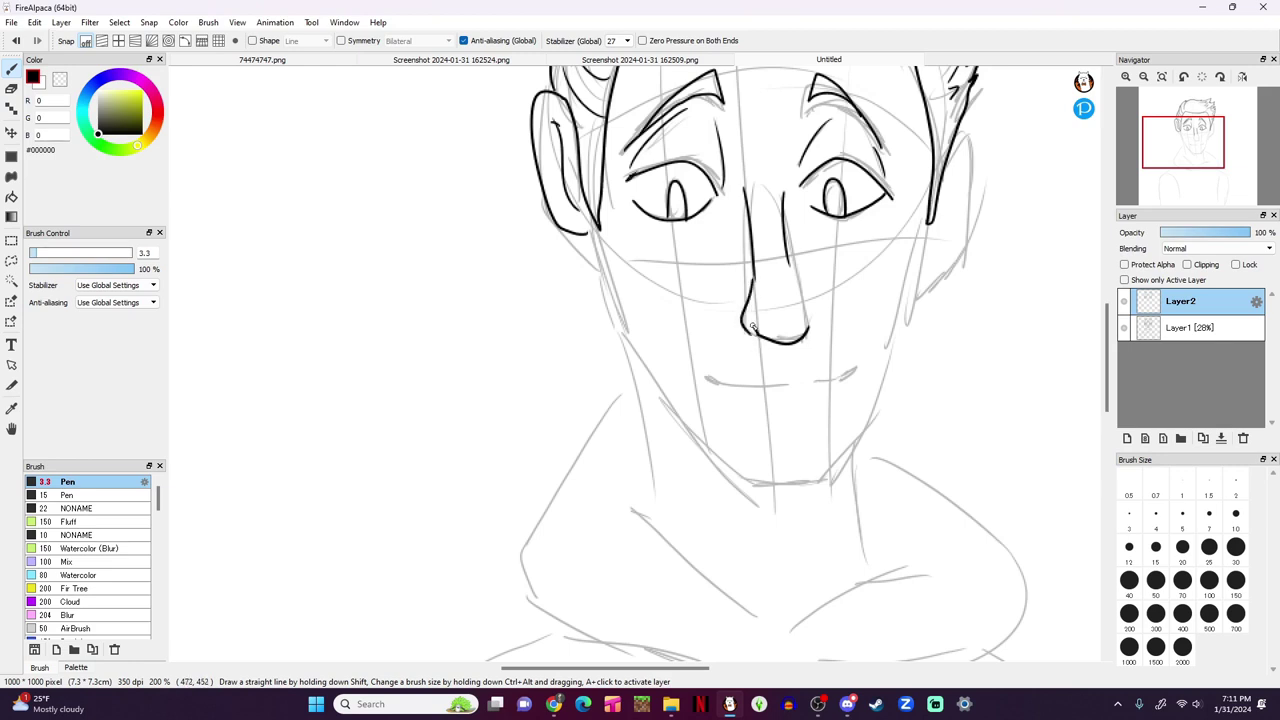
drag(798, 273, 816, 332)
key(ctrl+z)
key(ctrl+z)
key(ctrl+z)
key(ctrl+z)
key(ctrl+z)
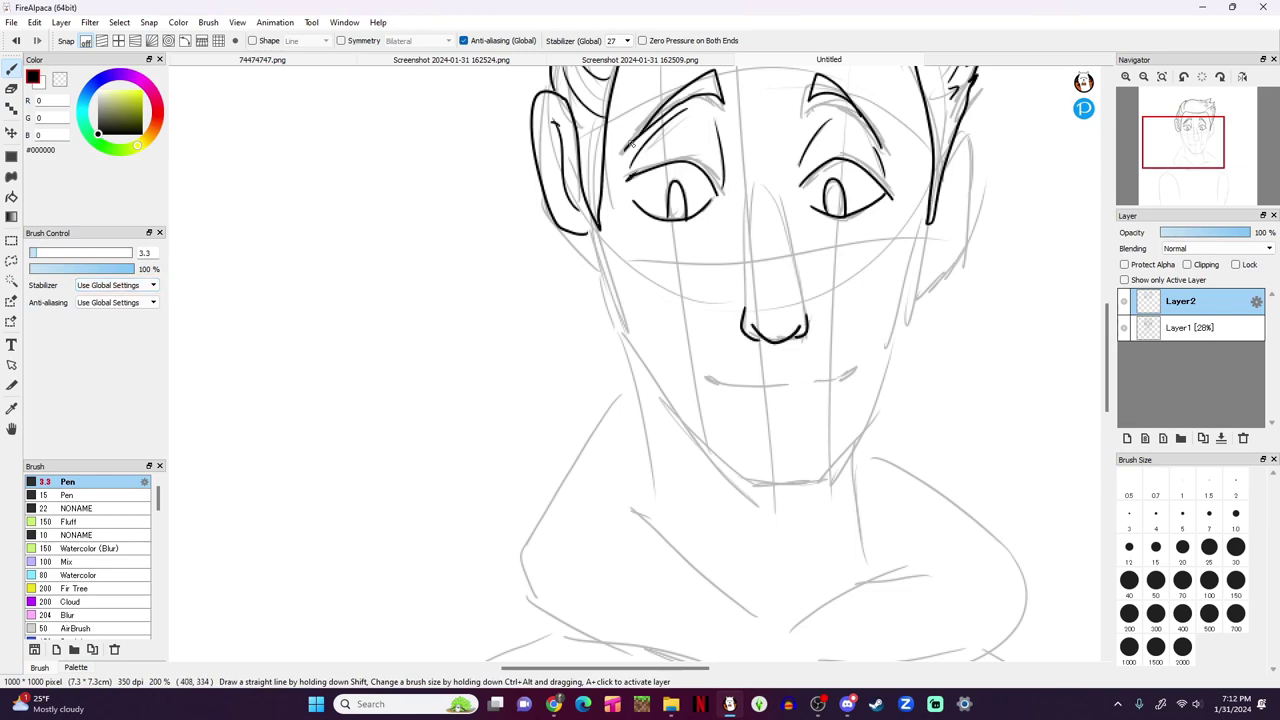
Step: Undo the nose tip attempts and ink the nose again with two long bridge lines, small rounded nostrils and a curved underside
key(ctrl+z)
key(ctrl+z)
drag(744, 302, 740, 325)
key(ctrl+z)
key(ctrl+z)
mouse_move(748, 331)
mouse_down()
mouse_move(803, 334)
mouse_move(755, 341)
mouse_move(743, 186)
mouse_move(812, 324)
mouse_up()
Step: Ink both sides of the jaw down to the chin and the smiling mouth line
drag(1188, 162, 1194, 166)
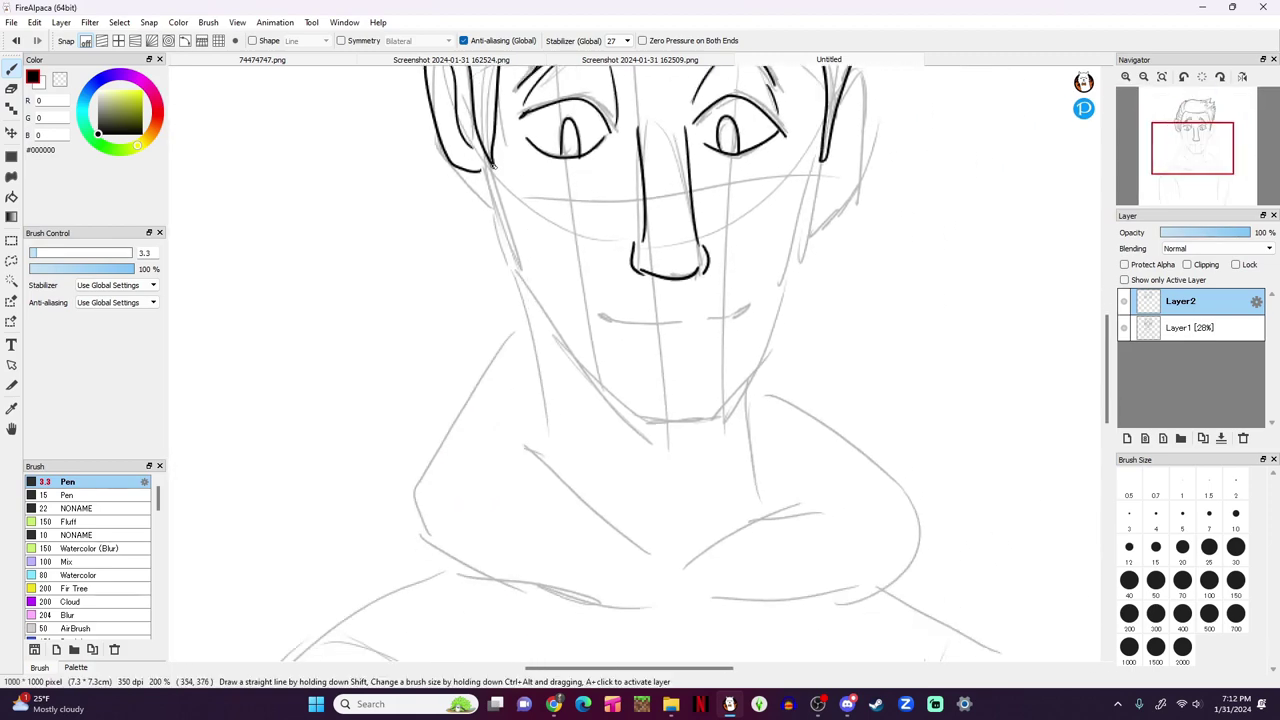
mouse_move(491, 165)
mouse_down()
mouse_move(510, 256)
mouse_move(600, 384)
mouse_move(728, 410)
mouse_up()
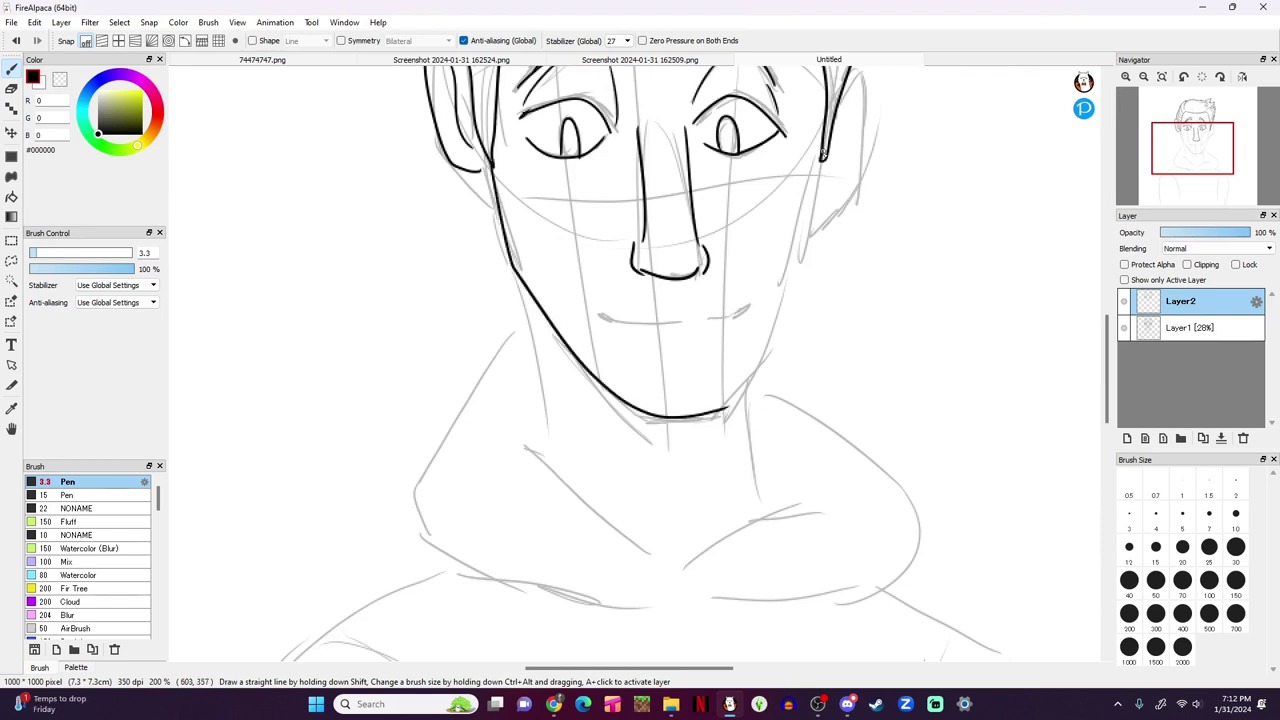
mouse_move(822, 152)
mouse_down()
mouse_move(794, 290)
mouse_move(726, 406)
mouse_up()
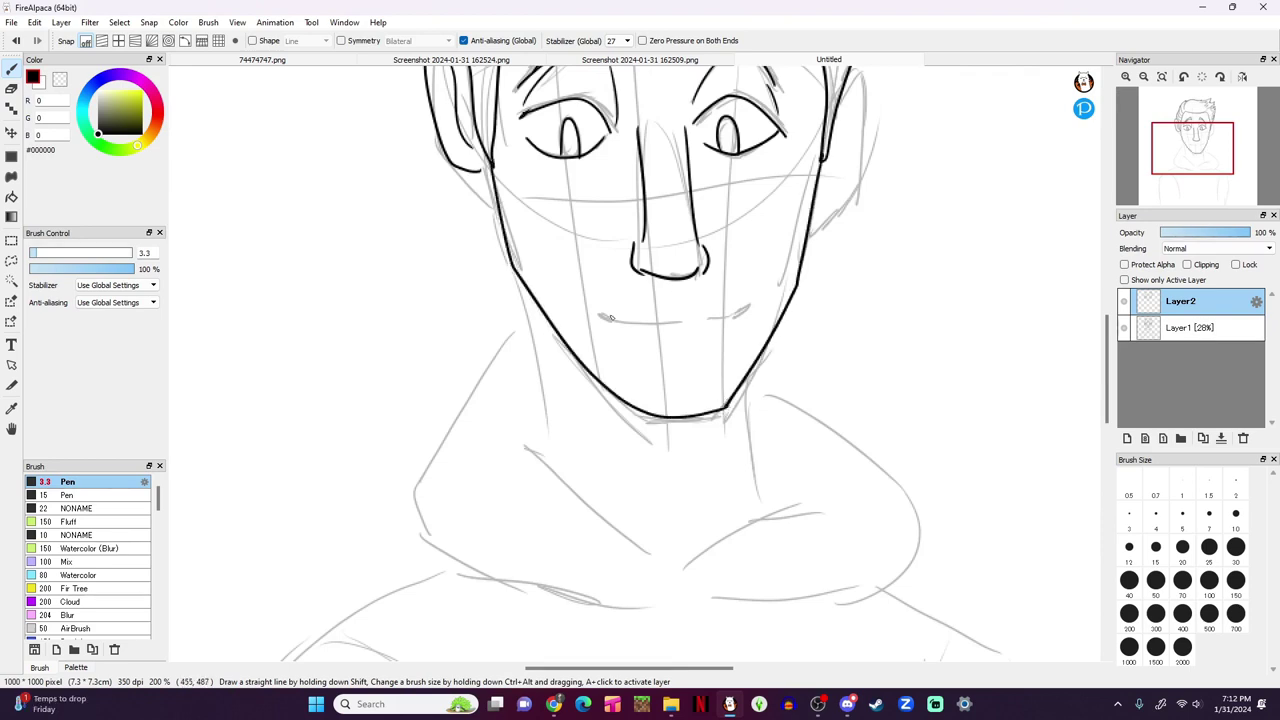
drag(633, 318, 737, 311)
Step: Undo the first right ear outline and ink the ear again with its inner fold line
mouse_move(842, 88)
mouse_down()
mouse_move(846, 200)
mouse_move(814, 226)
mouse_up()
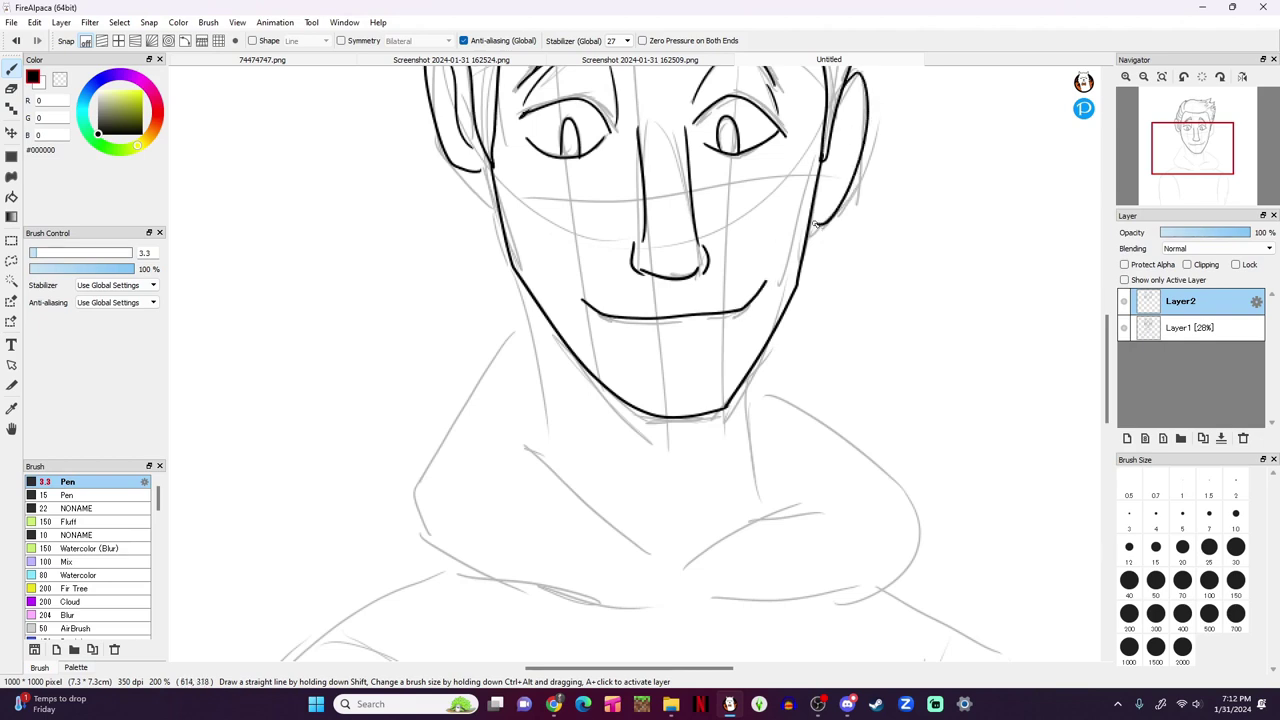
click(1196, 148)
key(ctrl+z)
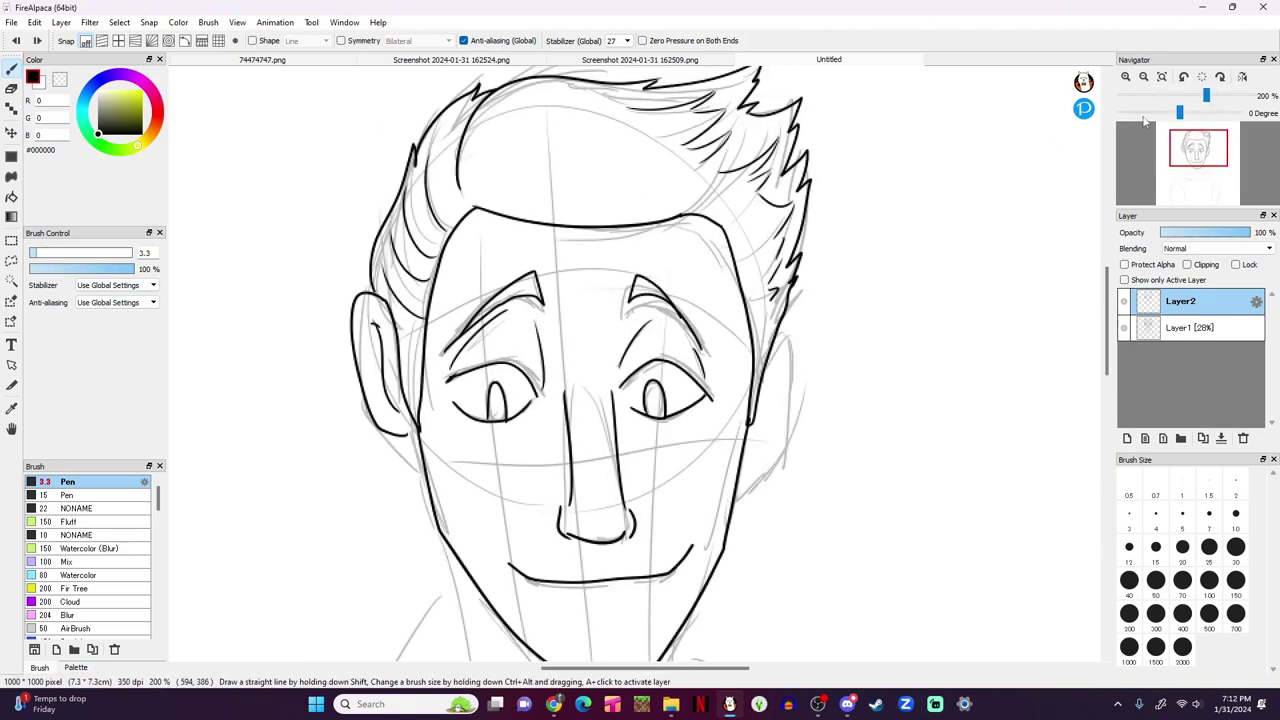
mouse_move(778, 330)
mouse_down()
mouse_move(792, 350)
mouse_move(742, 455)
mouse_move(777, 362)
mouse_up()
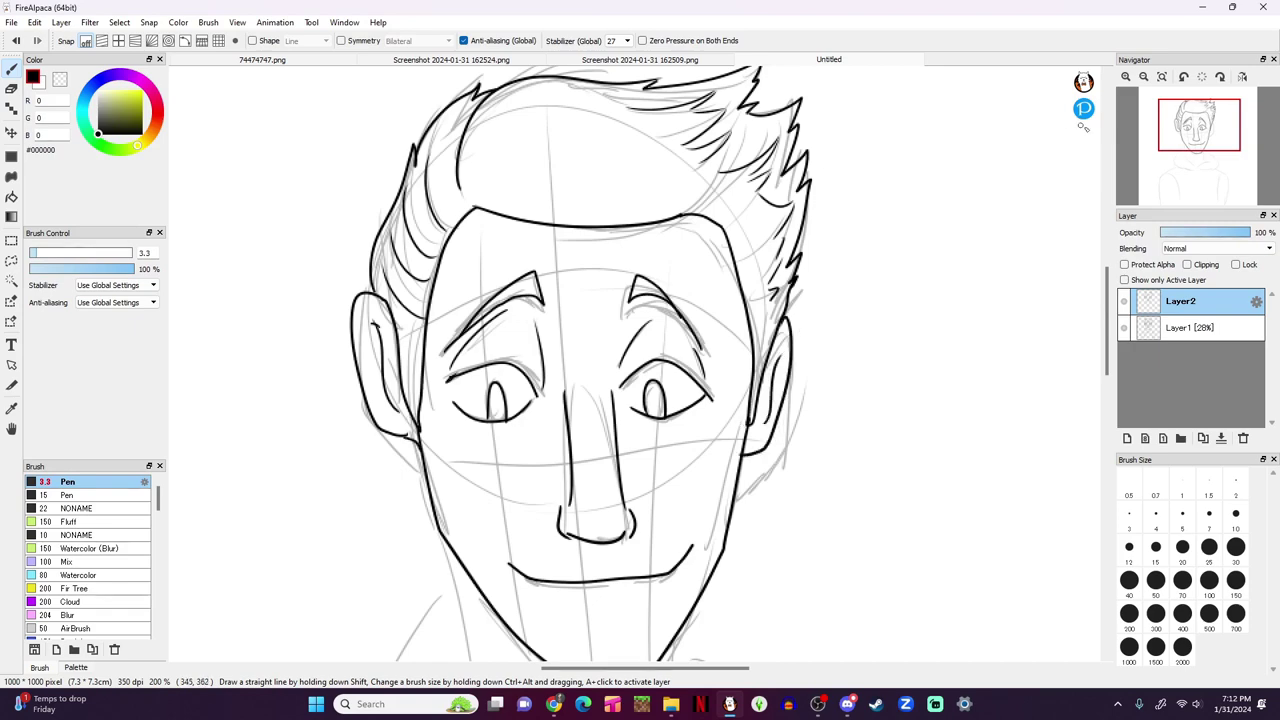
Step: Ink both neck lines, the V-shaped hood opening and the rounded outer outline of the hood
drag(1176, 182, 1186, 166)
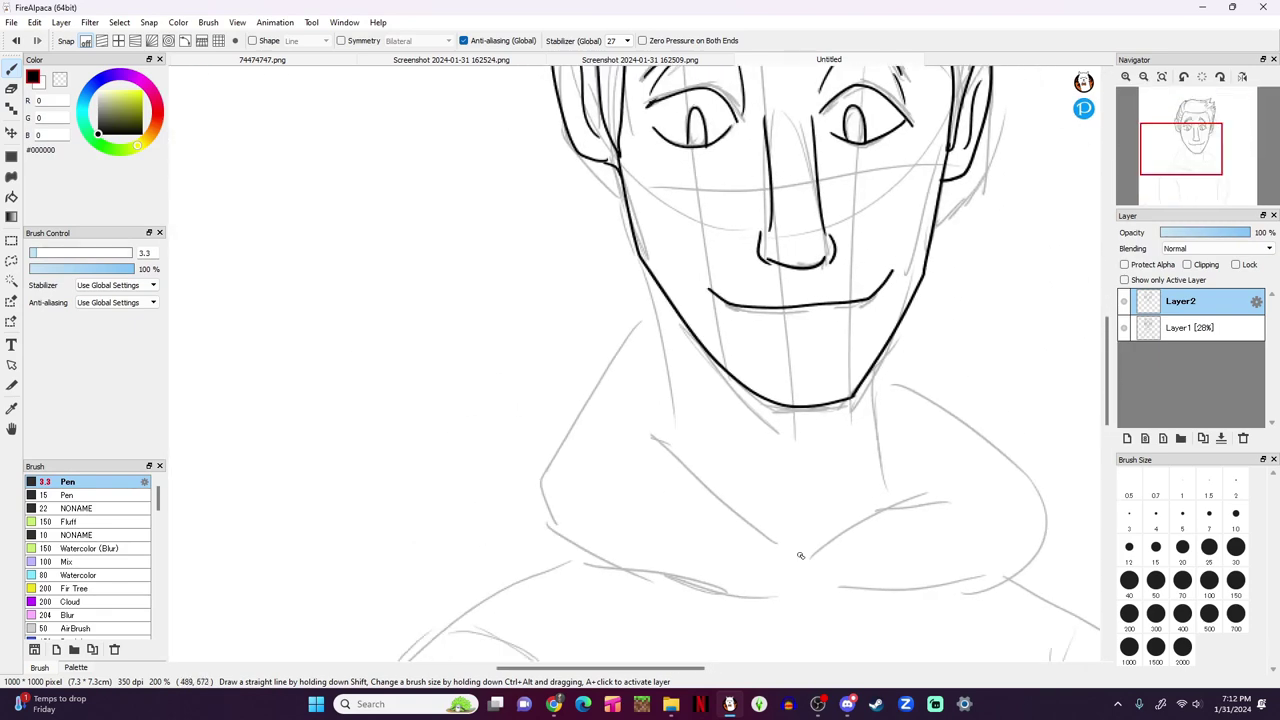
mouse_move(800, 555)
mouse_down()
mouse_move(694, 445)
mouse_move(600, 453)
mouse_up()
drag(668, 432, 647, 262)
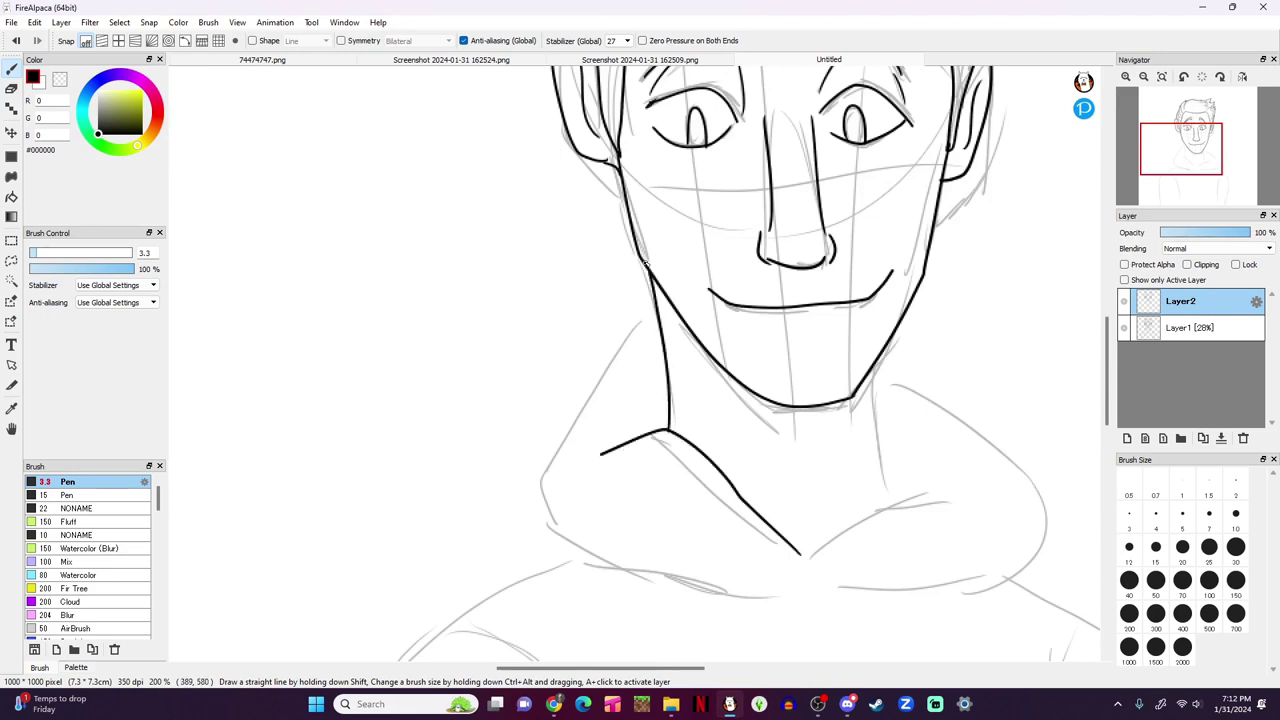
drag(885, 340, 888, 500)
mouse_move(803, 557)
mouse_down()
mouse_move(908, 488)
mouse_move(950, 493)
mouse_up()
mouse_move(886, 378)
mouse_down()
mouse_move(955, 420)
mouse_move(940, 601)
mouse_move(838, 606)
mouse_up()
mouse_move(660, 332)
mouse_down()
mouse_move(559, 477)
mouse_move(655, 578)
mouse_move(766, 610)
mouse_up()
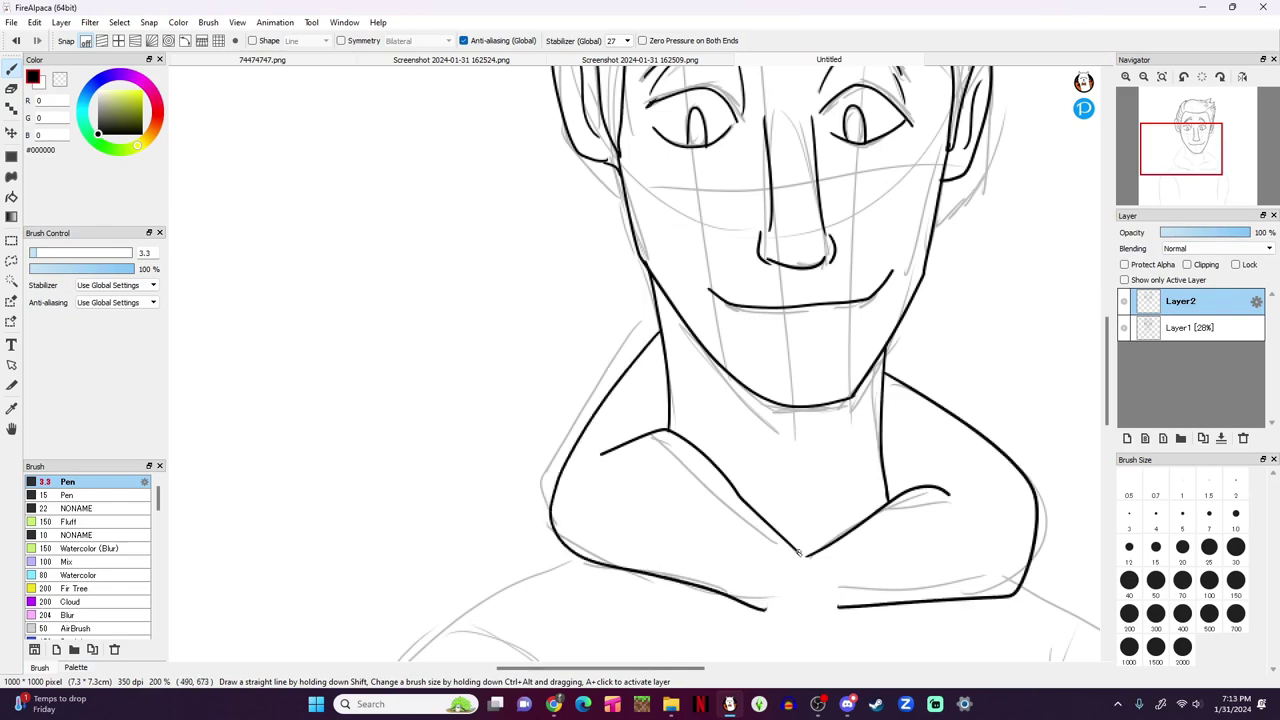
Step: Ink both shoulders and the outer and inner sleeve lines down to the canvas's lower edge
drag(1186, 149, 1190, 188)
click(1144, 77)
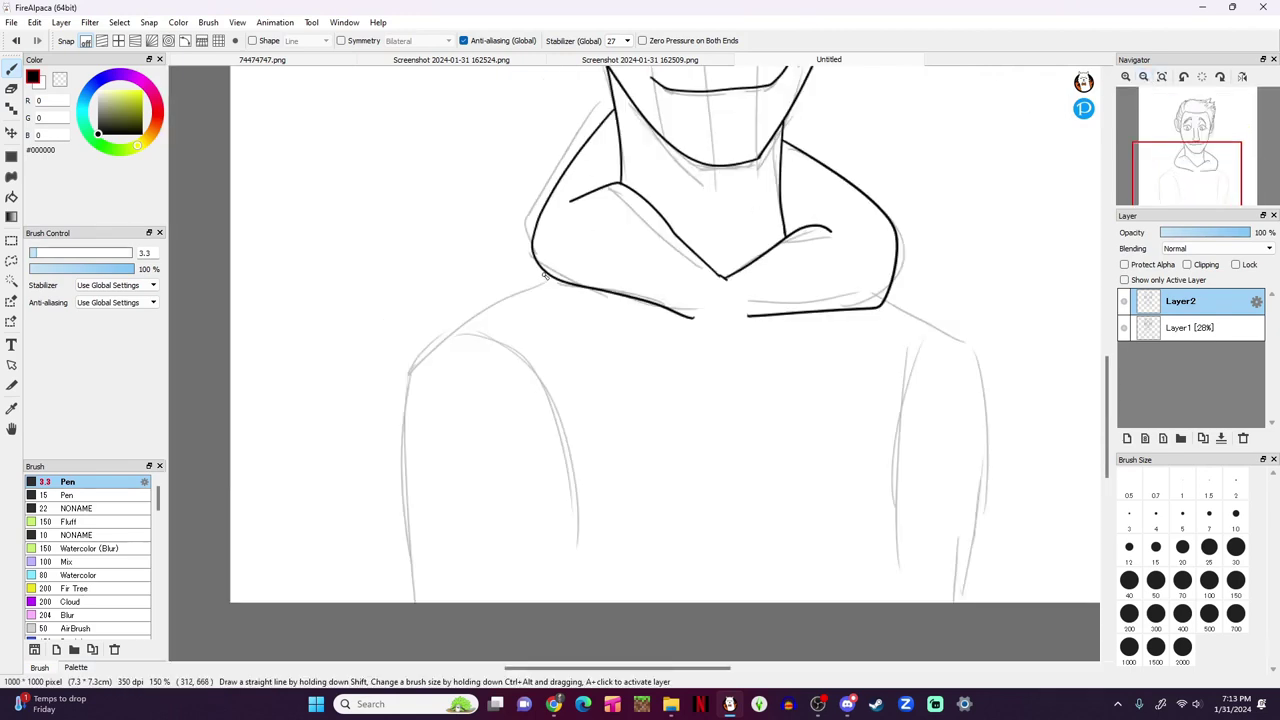
mouse_move(548, 275)
mouse_down()
mouse_move(446, 335)
mouse_move(407, 568)
mouse_up()
mouse_move(458, 328)
mouse_down()
mouse_move(490, 334)
mouse_move(546, 419)
mouse_move(572, 603)
mouse_up()
mouse_move(882, 305)
mouse_down()
mouse_move(920, 318)
mouse_move(990, 380)
mouse_up()
drag(990, 469, 958, 604)
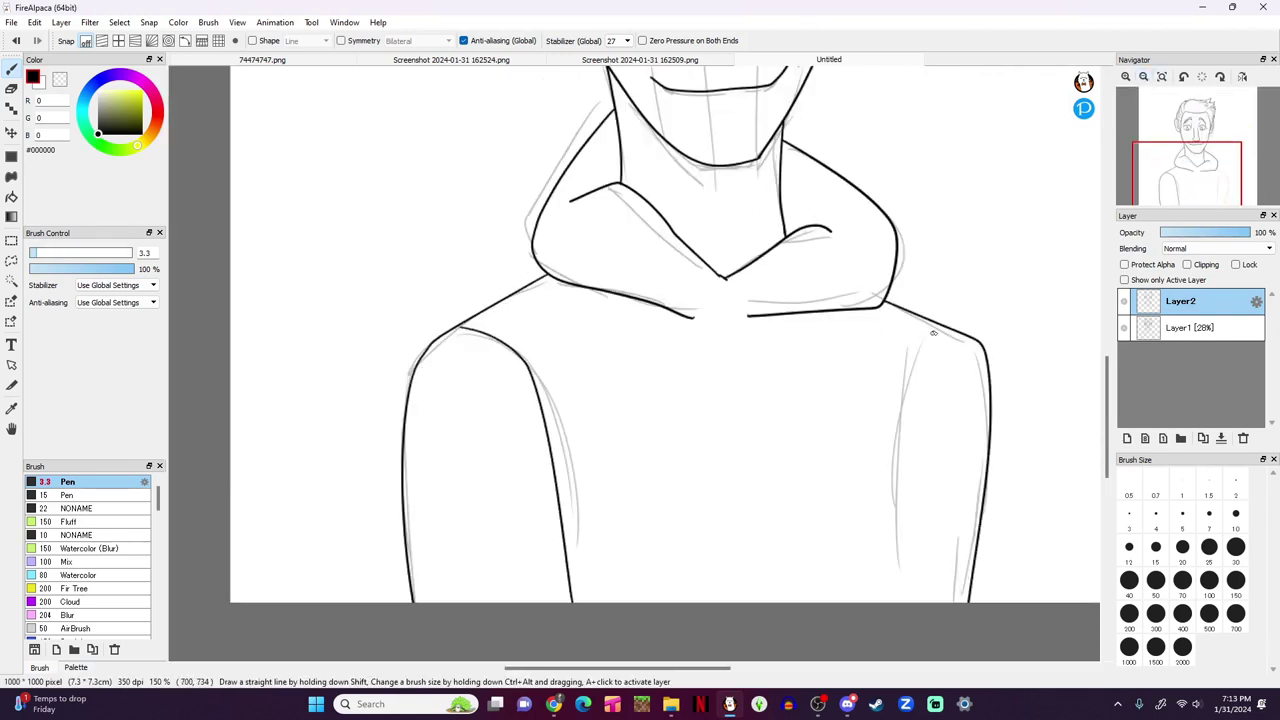
mouse_move(934, 318)
mouse_down()
mouse_move(904, 410)
mouse_move(886, 604)
mouse_up()
Step: Add a small throat line on the neck and a short lower-lip line beneath the mouth
click(1191, 170)
drag(1191, 170, 1189, 174)
drag(745, 335, 748, 319)
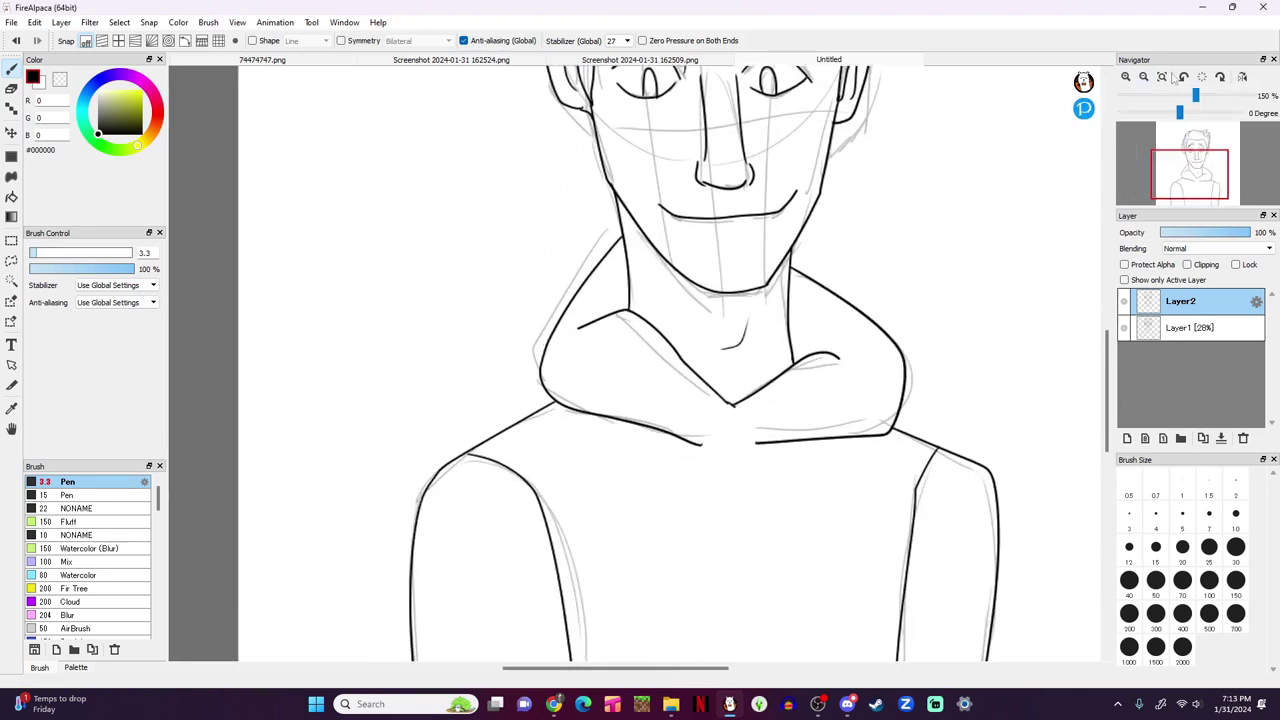
mouse_move(1193, 116)
mouse_down()
mouse_move(1185, 97)
mouse_move(1179, 123)
mouse_up()
drag(783, 550, 799, 548)
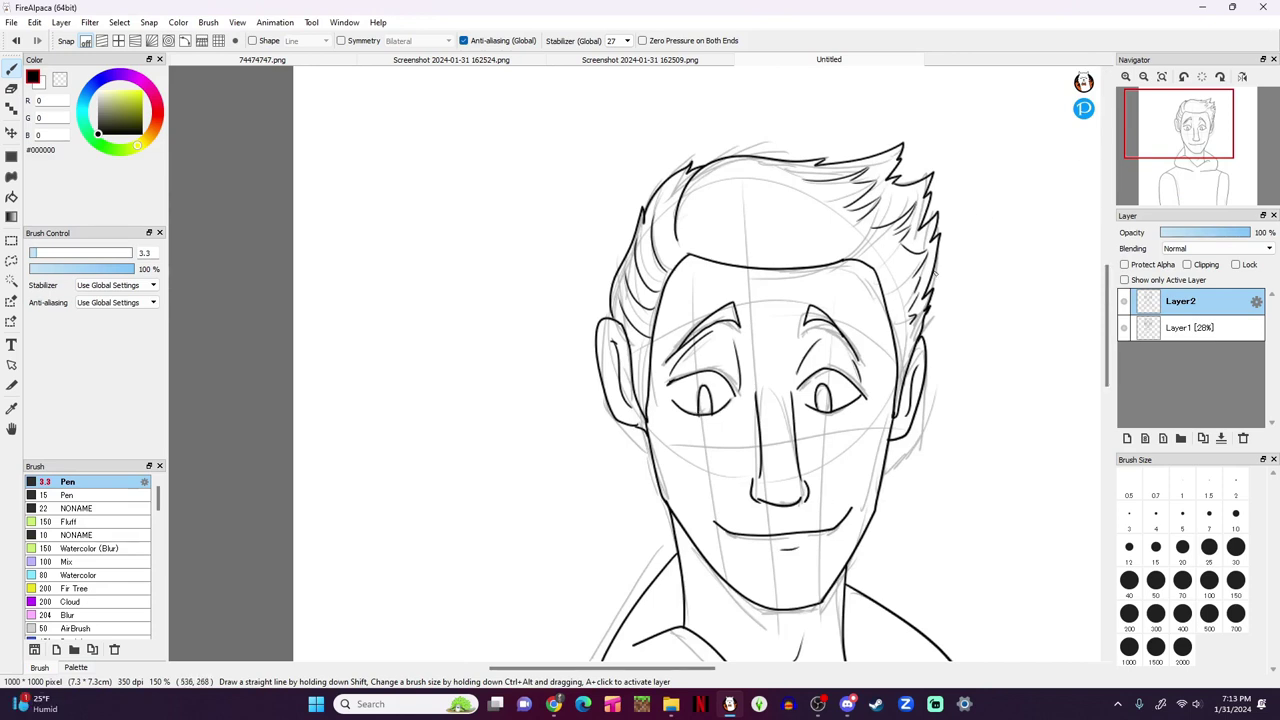
Step: Lower the opacity of the sketch layer, Layer1, to 1 %
click(1150, 336)
drag(1183, 238, 1163, 252)
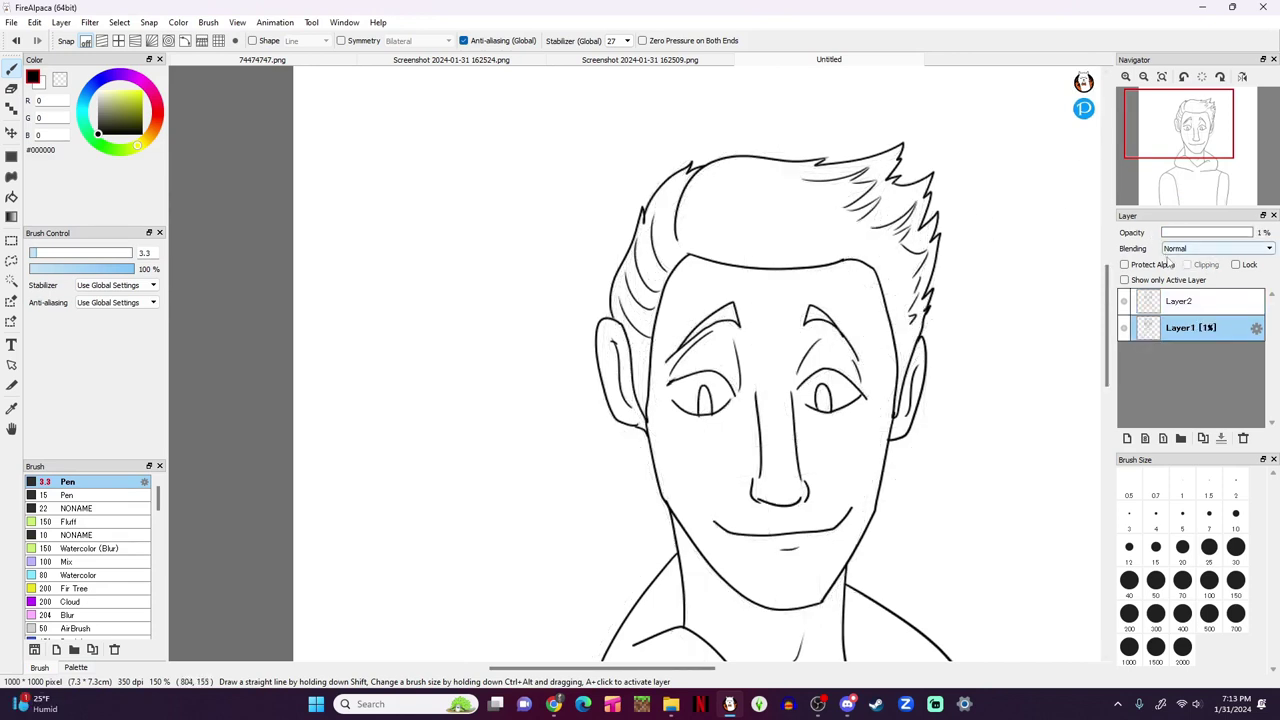
mouse_move(1205, 148)
mouse_down()
mouse_move(1200, 170)
mouse_move(1195, 152)
mouse_up()
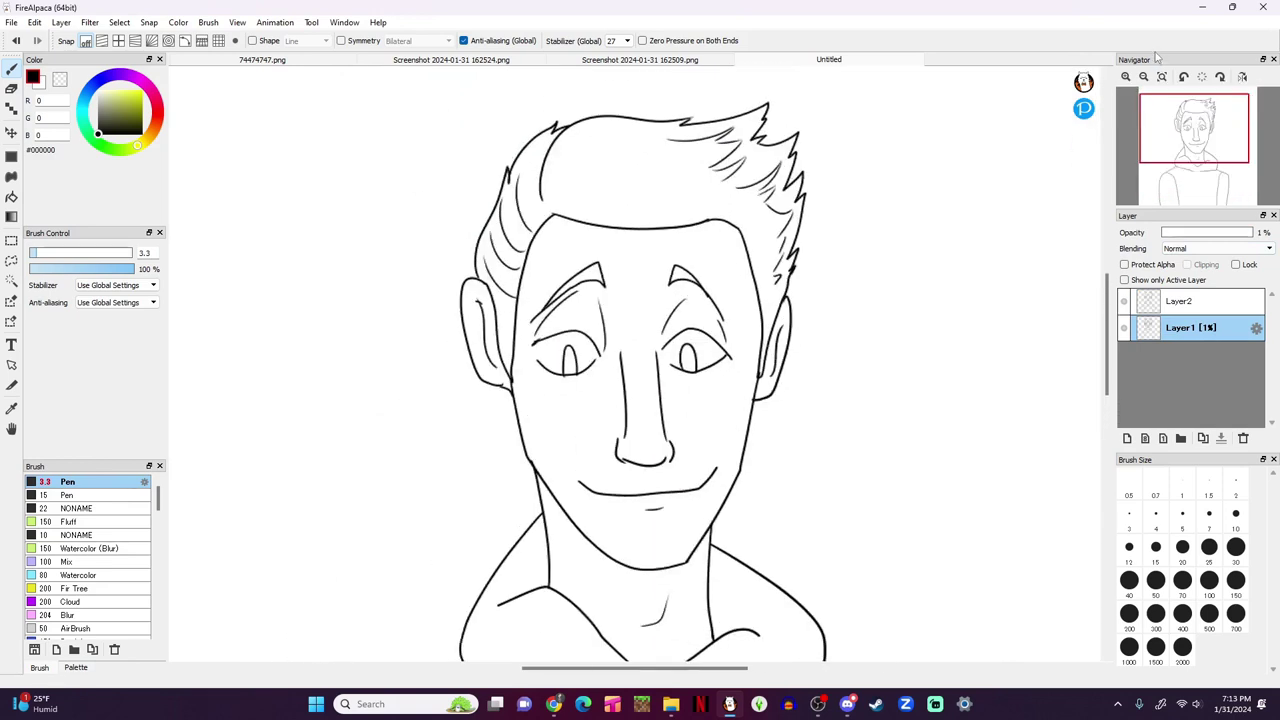
double_click(1126, 77)
click(12, 89)
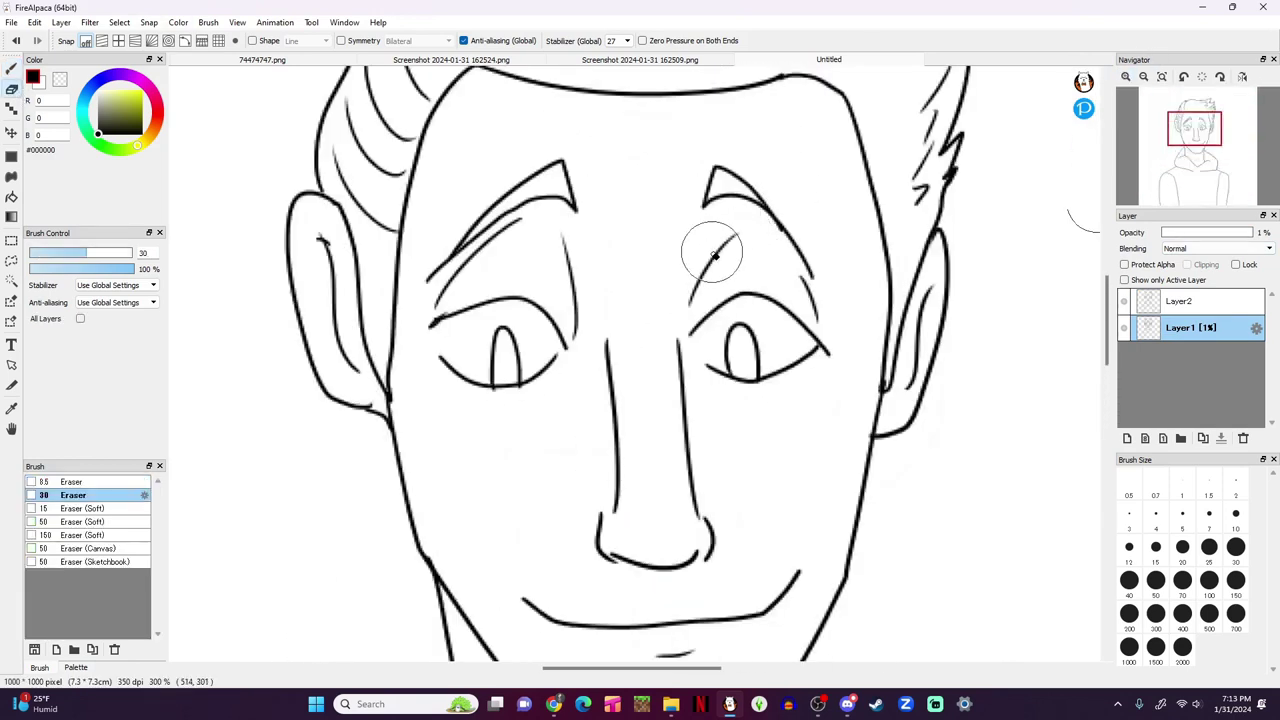
click(1200, 301)
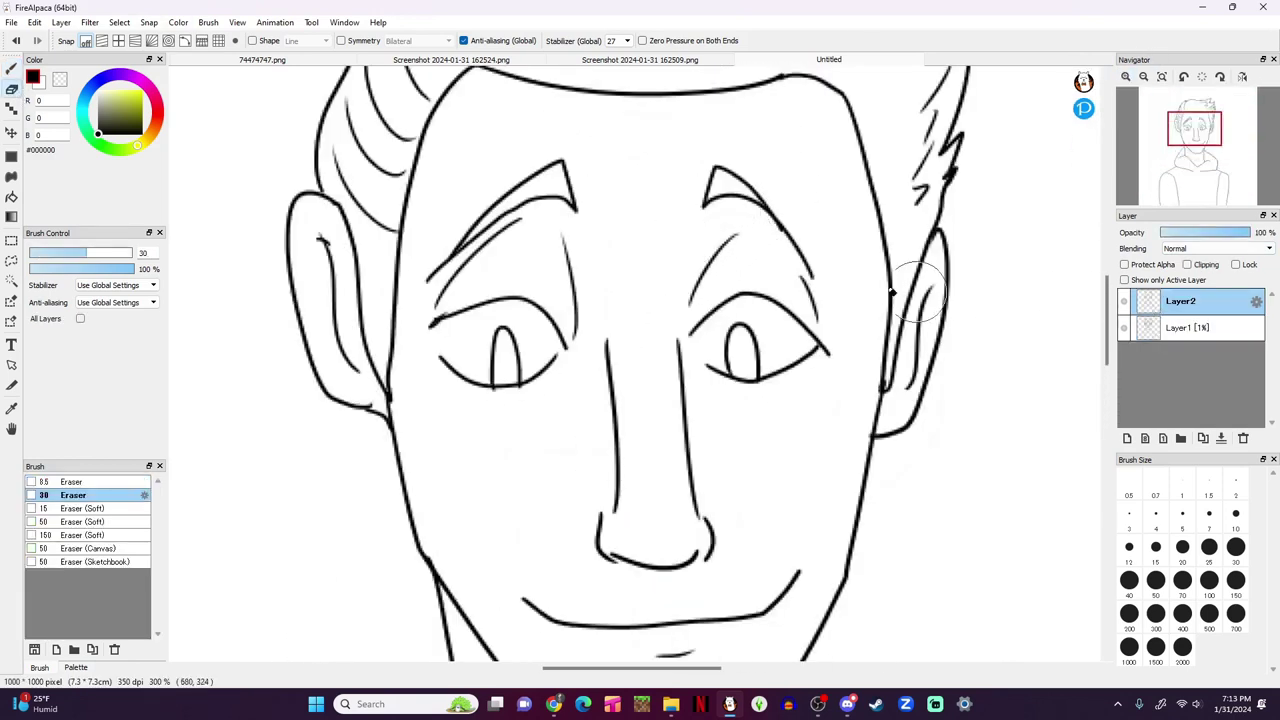
key(b)
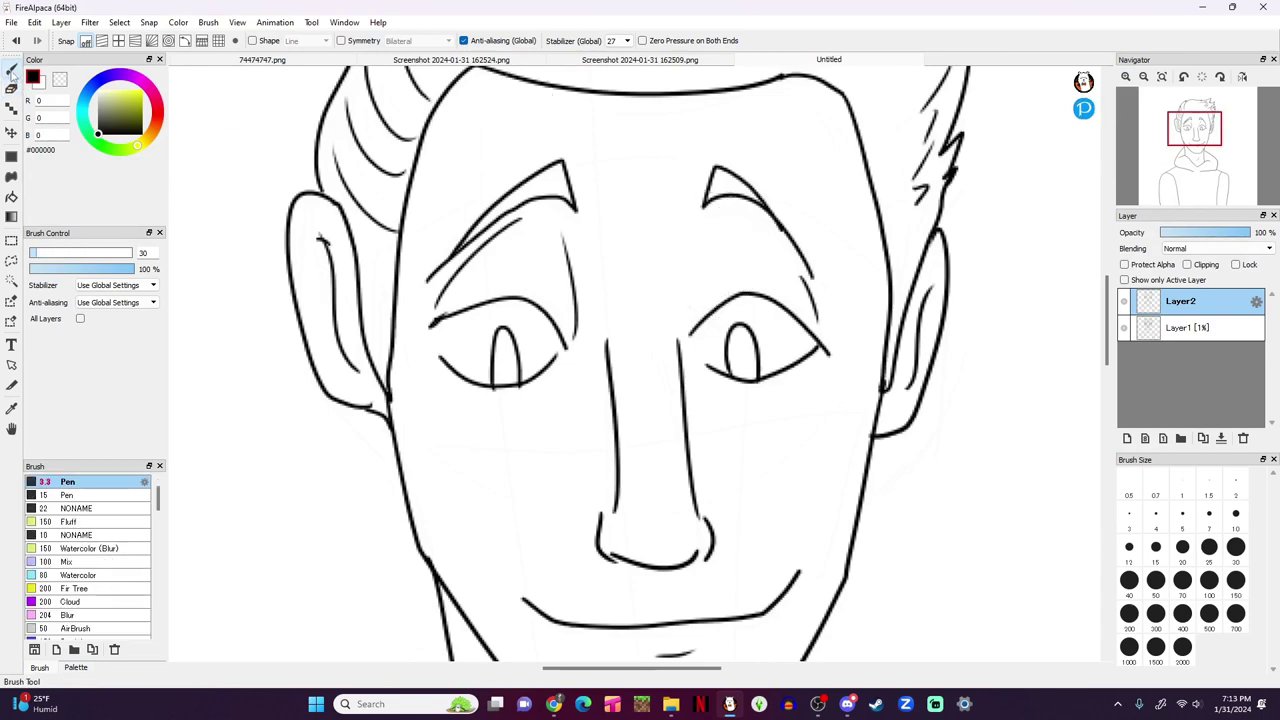
Step: Add a new layer between the sketch layer and the line-art layer and get the Bucket tool ready for colouring
drag(1178, 148, 1188, 175)
click(1144, 77)
click(1161, 78)
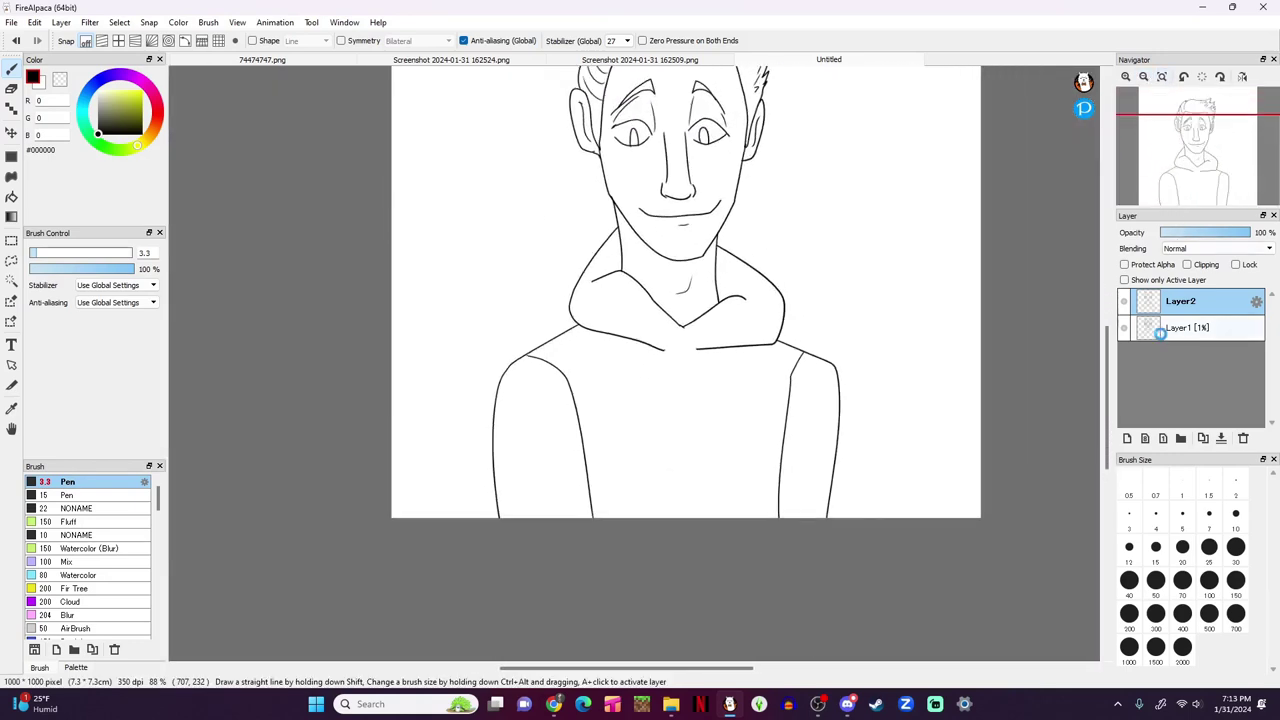
click(1160, 333)
click(1127, 438)
click(12, 197)
click(98, 124)
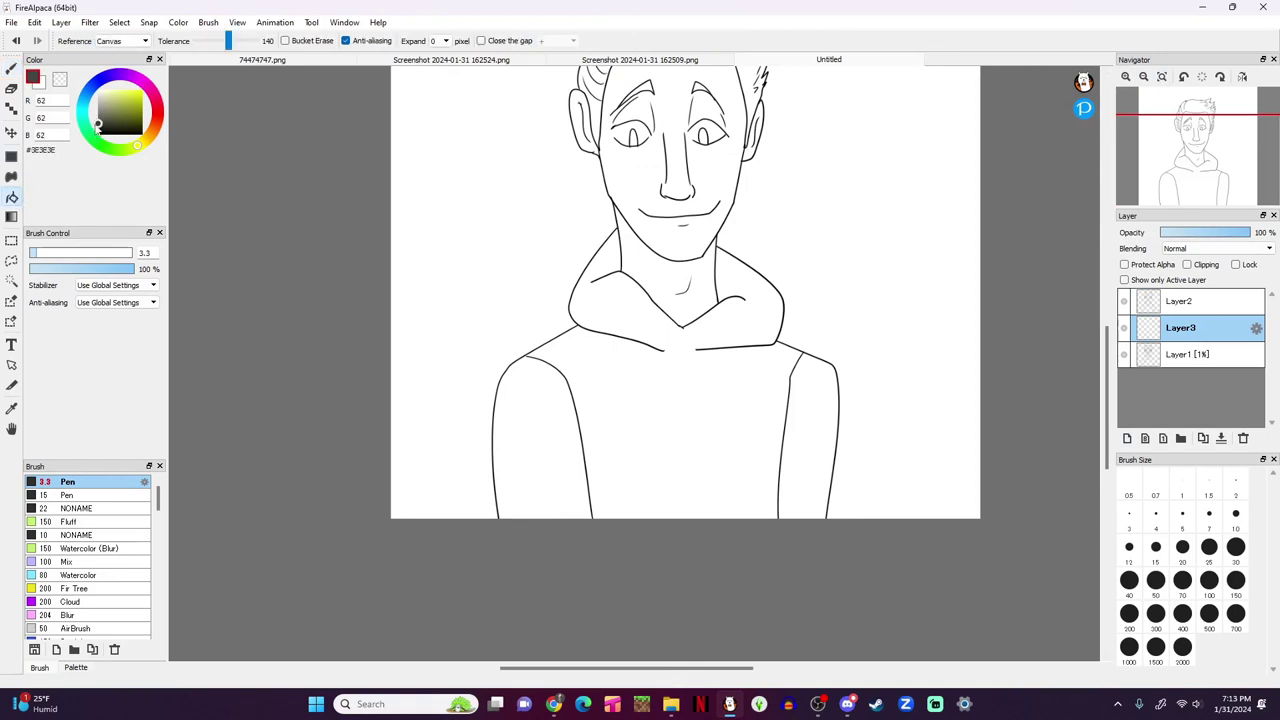
click(98, 125)
click(597, 98)
drag(1199, 116, 1202, 121)
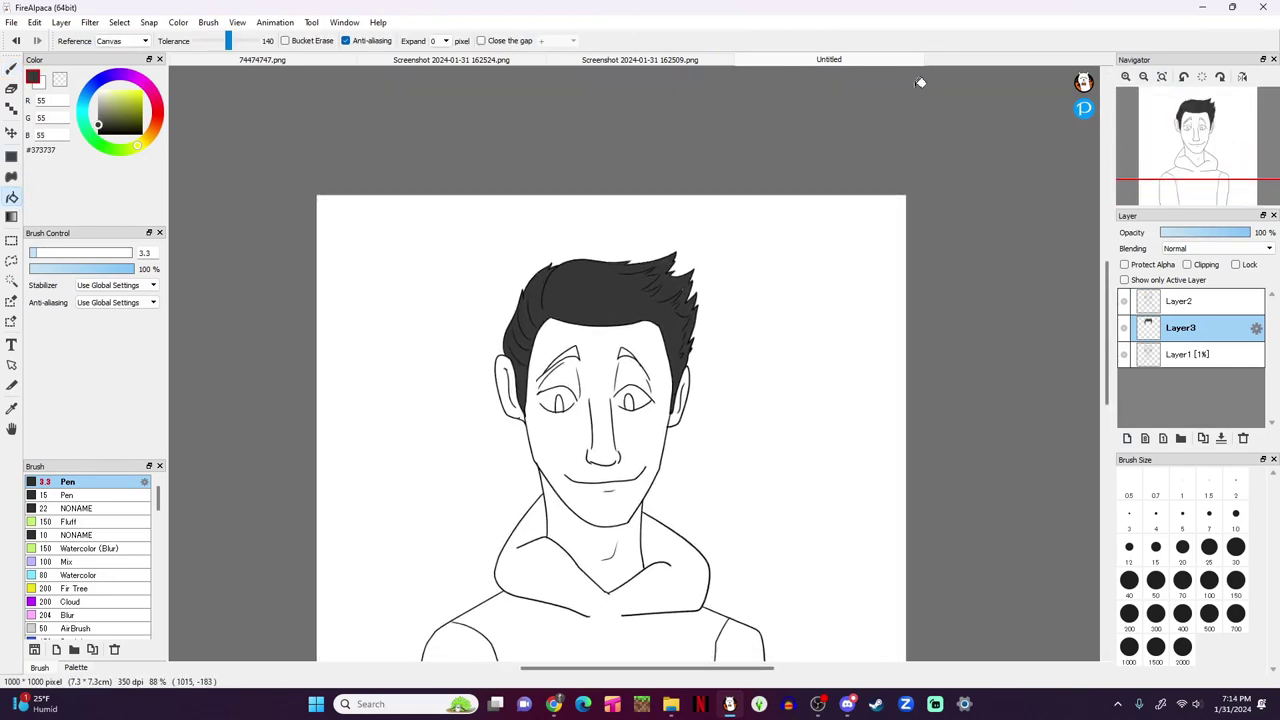
key(ctrl+z)
click(150, 131)
click(138, 121)
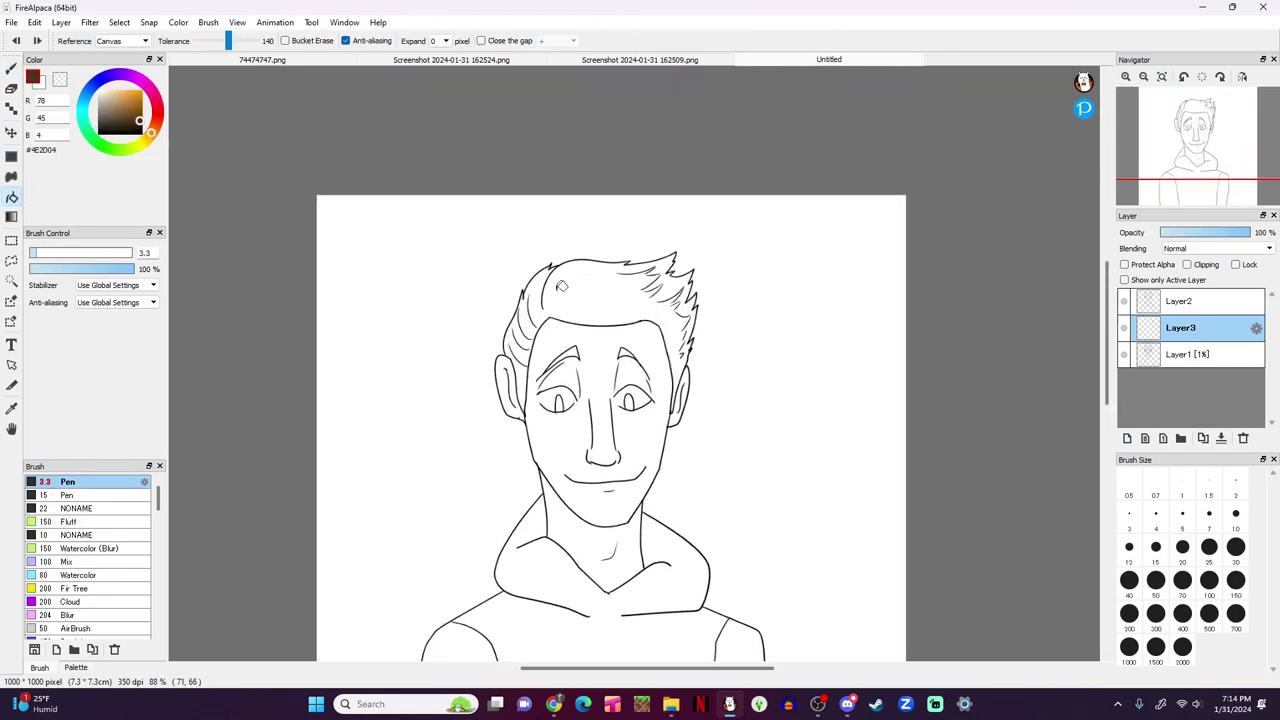
click(648, 277)
key(ctrl+z)
Step: Fill the hair with dark brown #3A2711
click(130, 127)
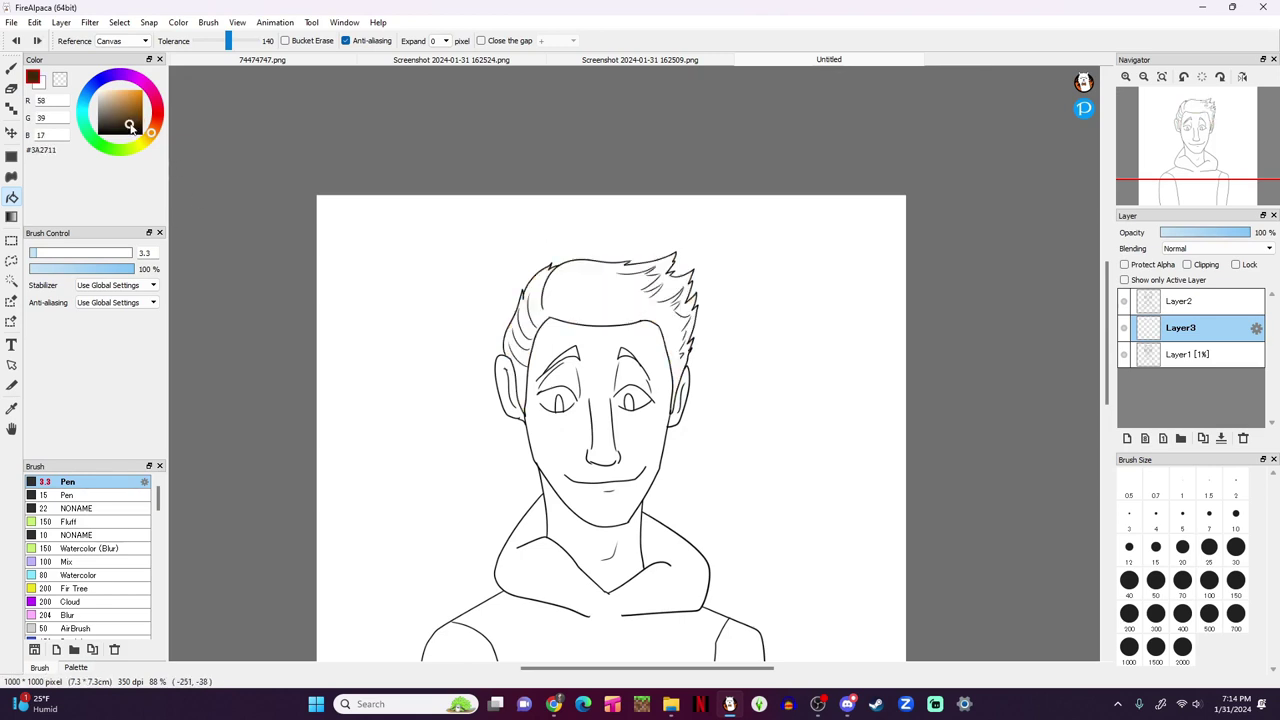
click(613, 295)
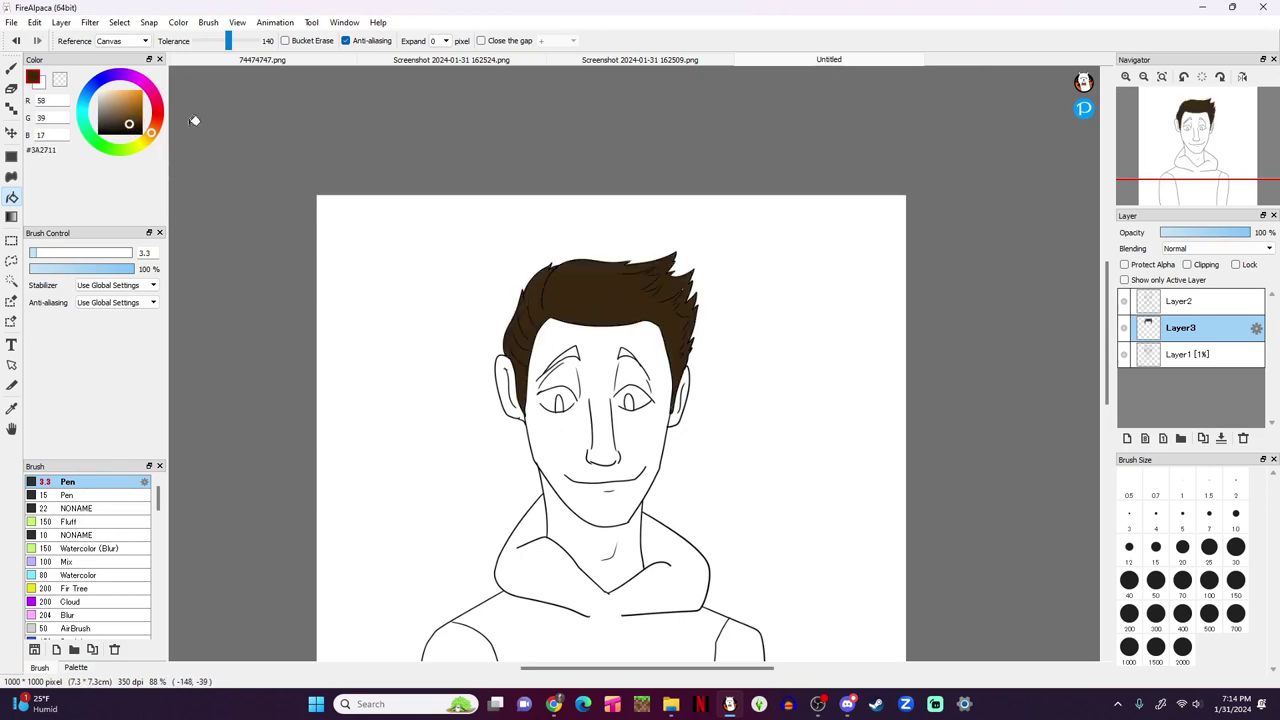
click(111, 90)
click(579, 366)
key(ctrl+z)
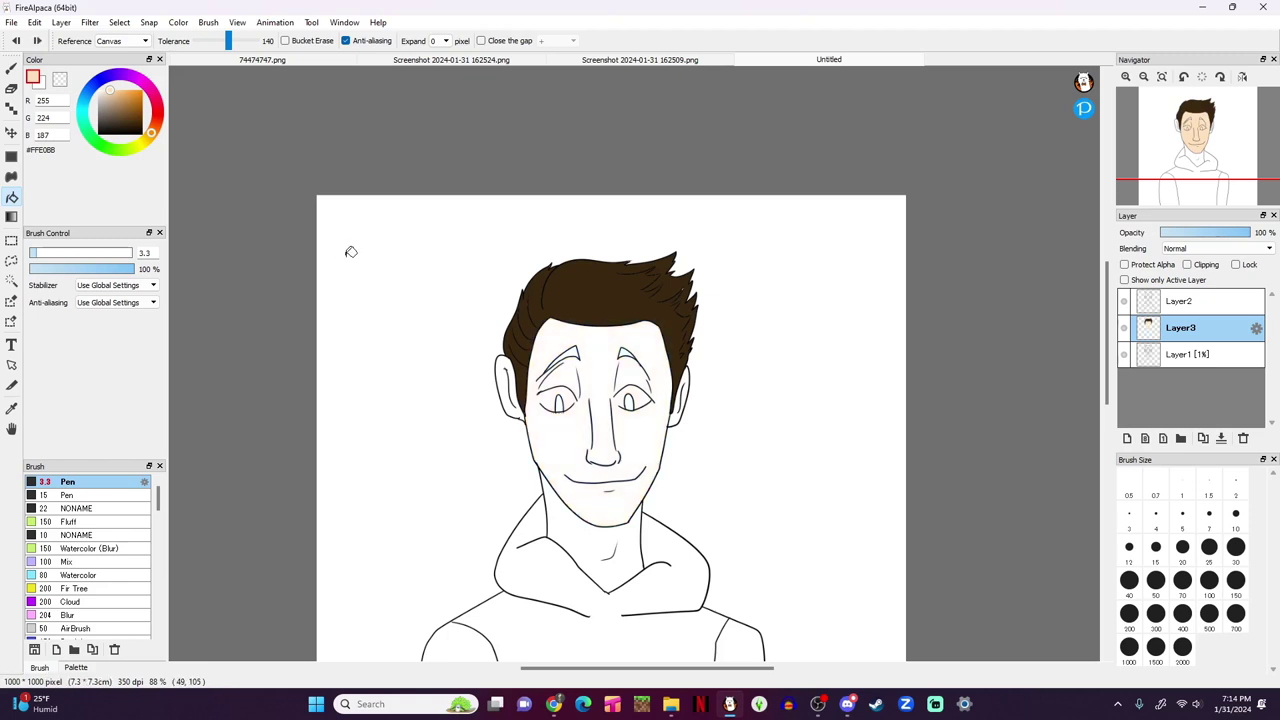
Step: Fill the face, both ears and the neck with the beige skin colour #E8D5BF
drag(103, 90, 106, 94)
click(605, 381)
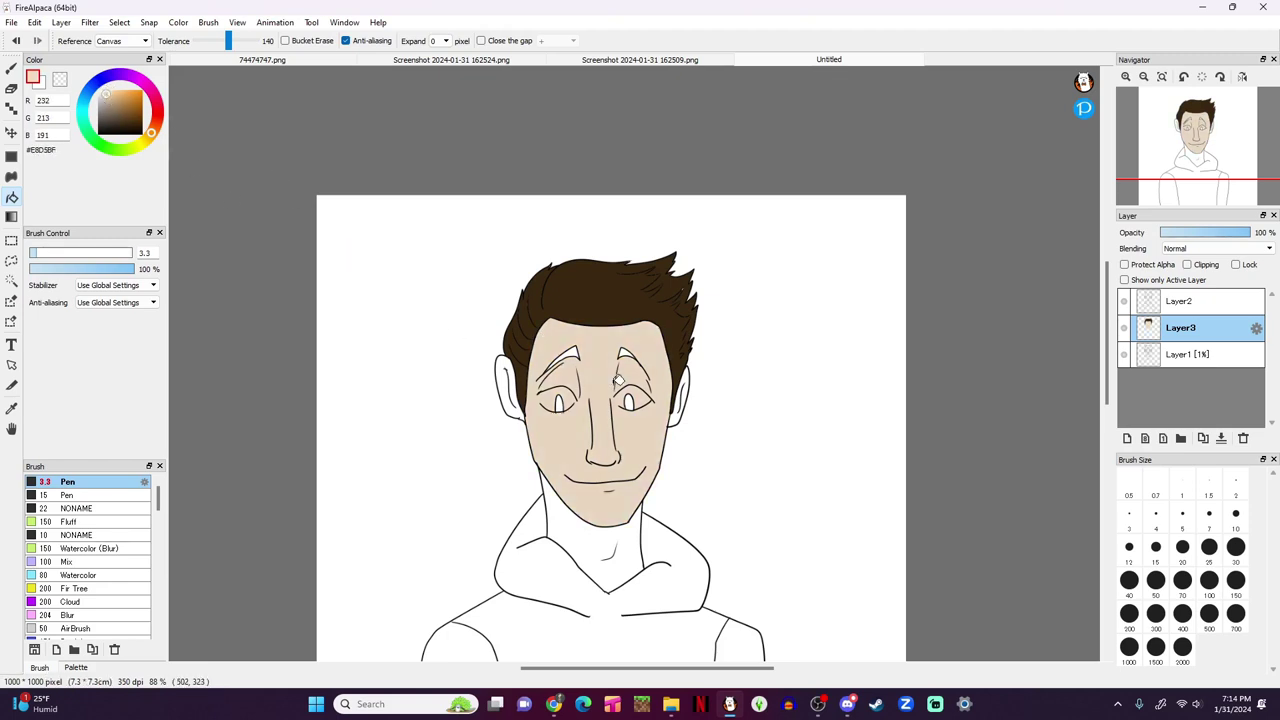
click(512, 392)
click(682, 414)
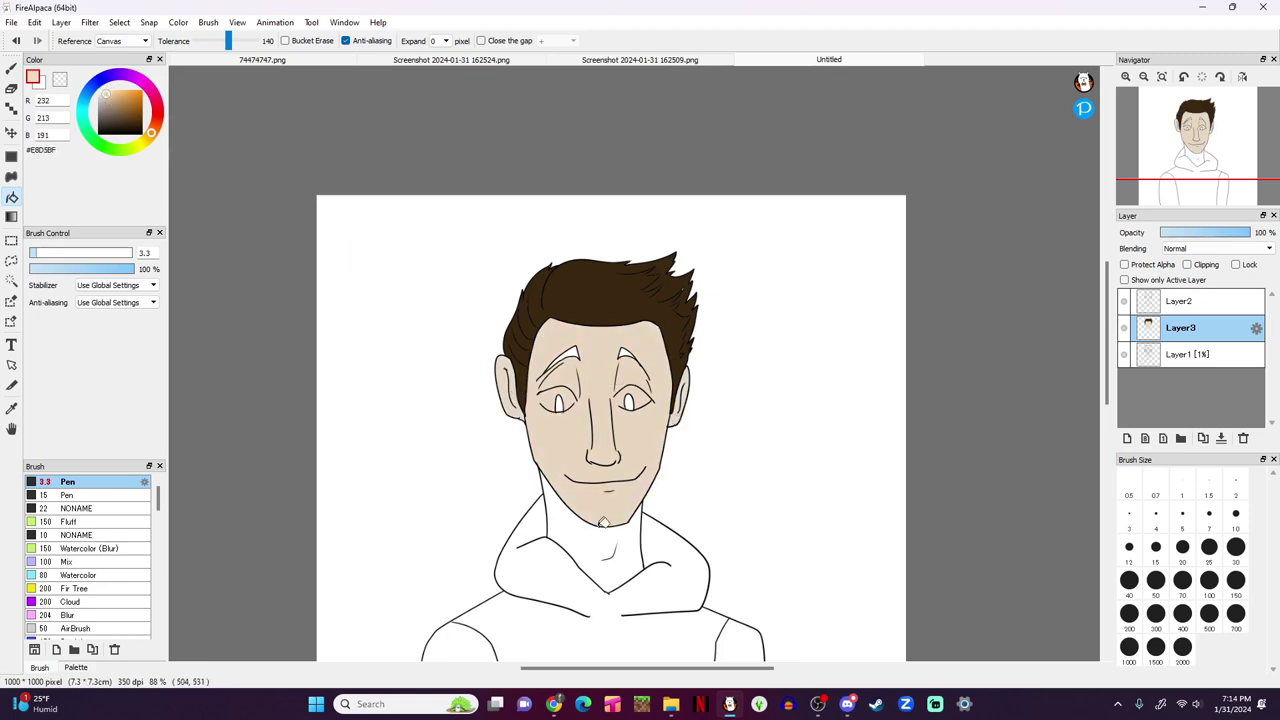
click(581, 533)
Step: Fill the hood, body and both sleeves of the hoodie with light orange #FFB963
click(1126, 77)
drag(1157, 134, 1188, 181)
drag(122, 104, 126, 90)
click(690, 424)
click(689, 424)
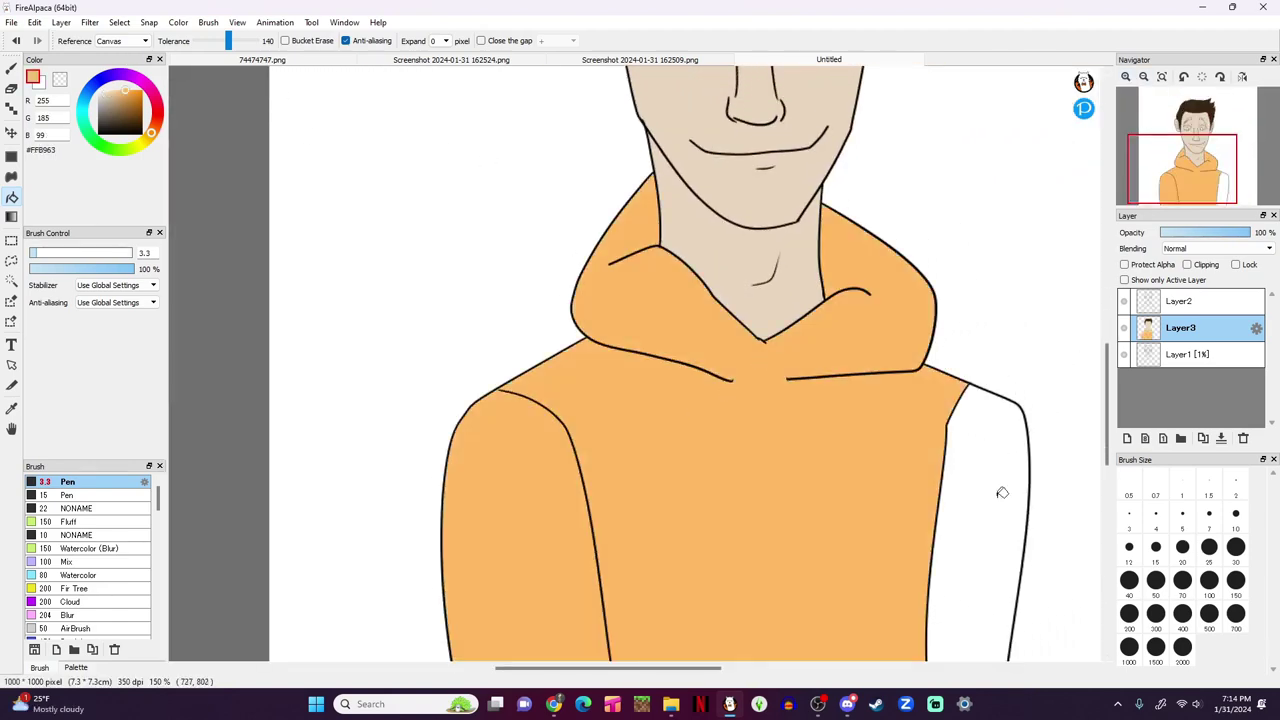
click(1000, 491)
Step: Fill both eyebrows with black #000000
drag(1195, 180, 1192, 151)
click(1126, 77)
click(1126, 77)
click(108, 132)
click(98, 133)
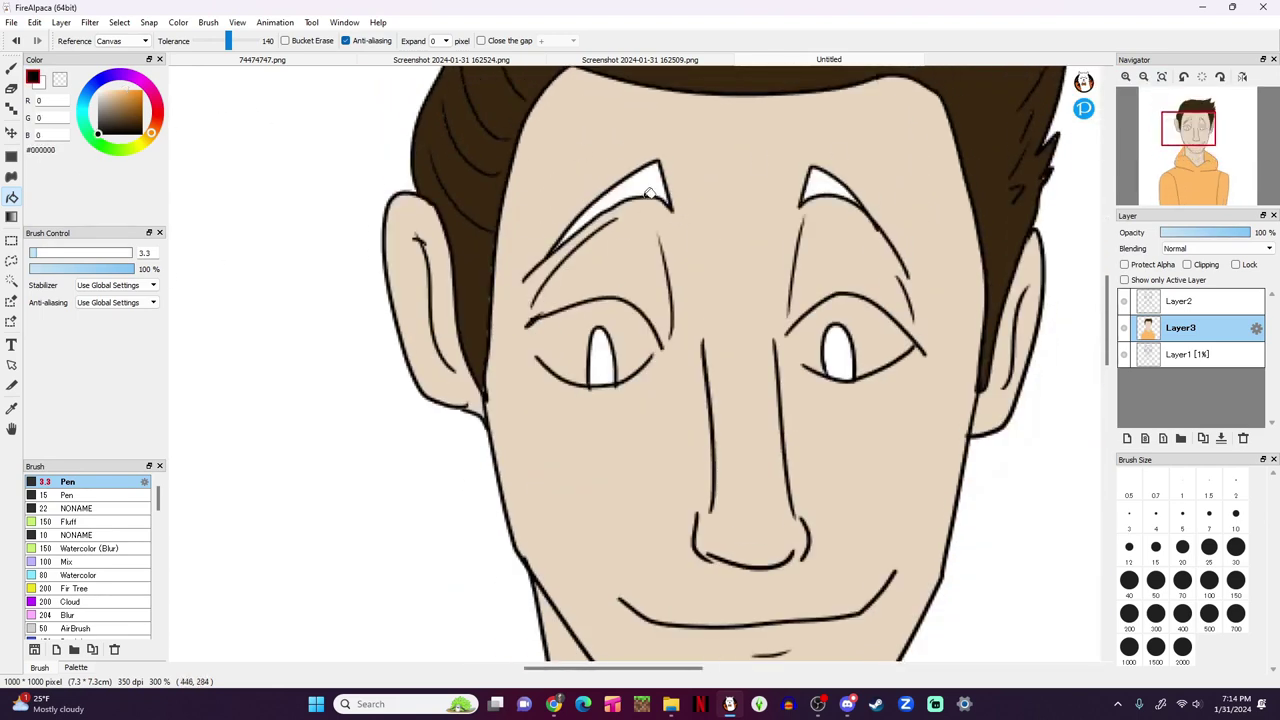
click(650, 193)
click(830, 186)
Step: Fill both irises with dark reddish brown #521800
click(11, 69)
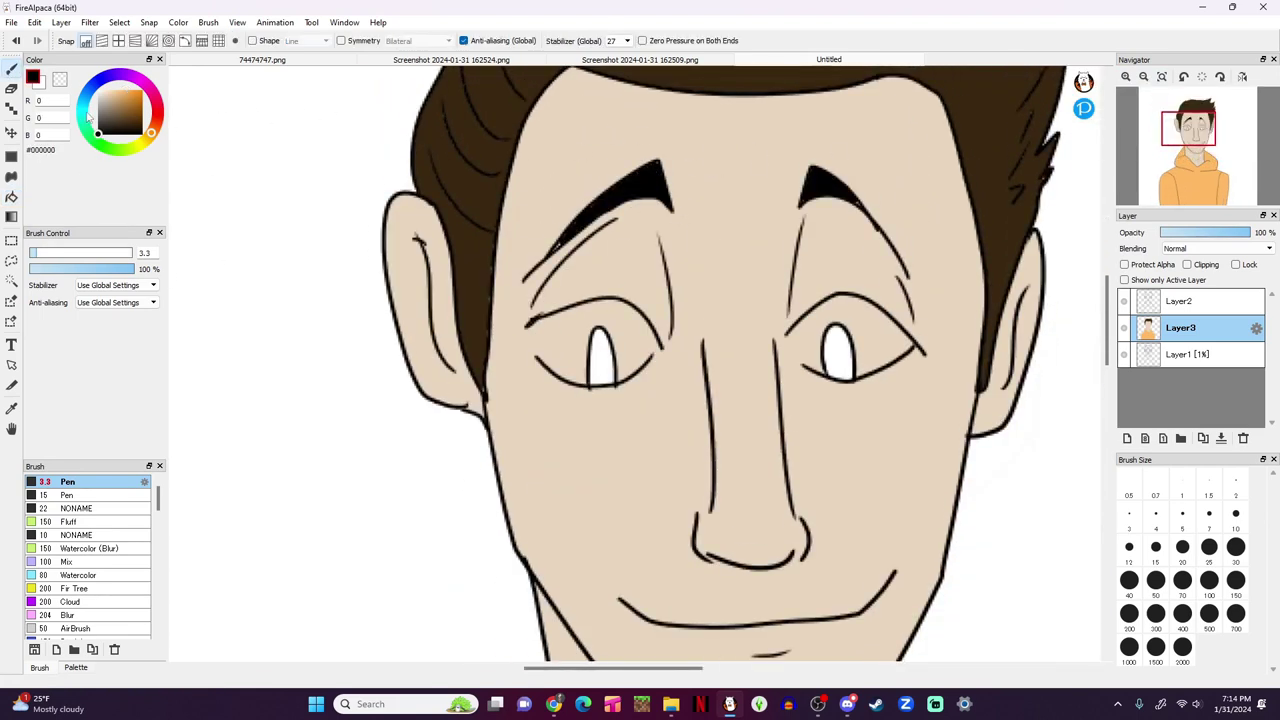
drag(102, 95, 73, 62)
click(11, 197)
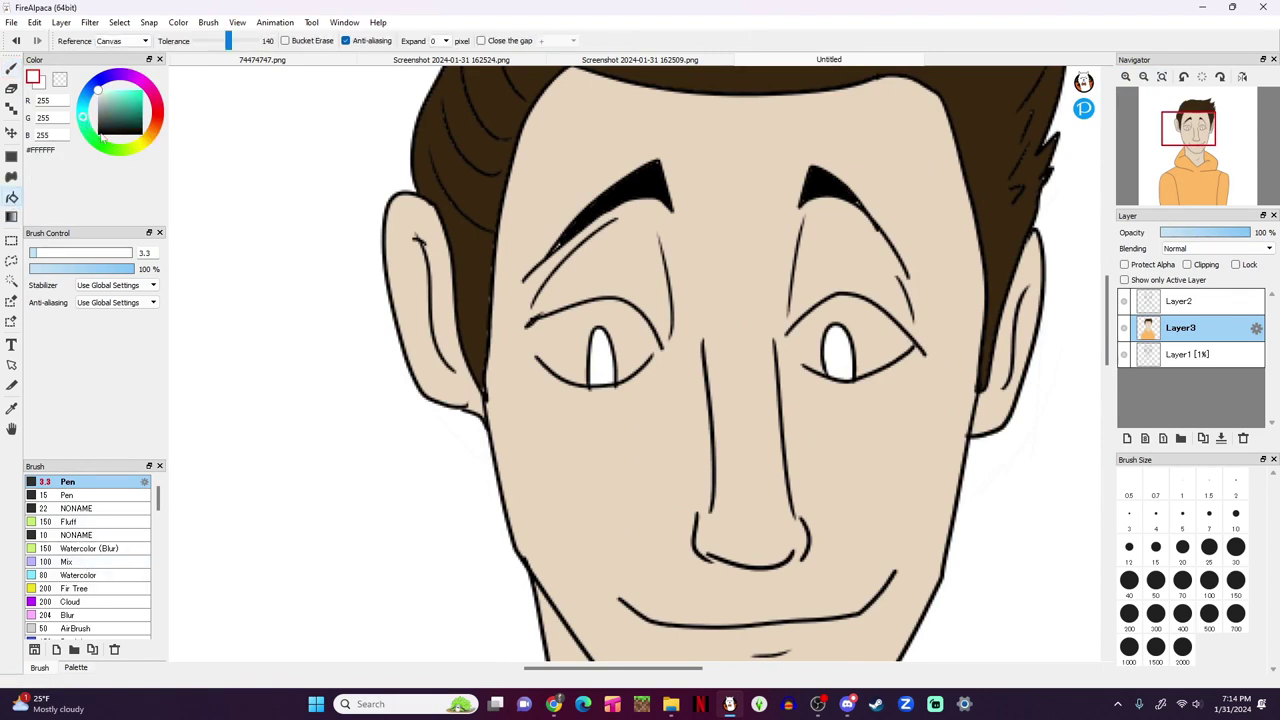
click(141, 122)
click(601, 358)
click(834, 353)
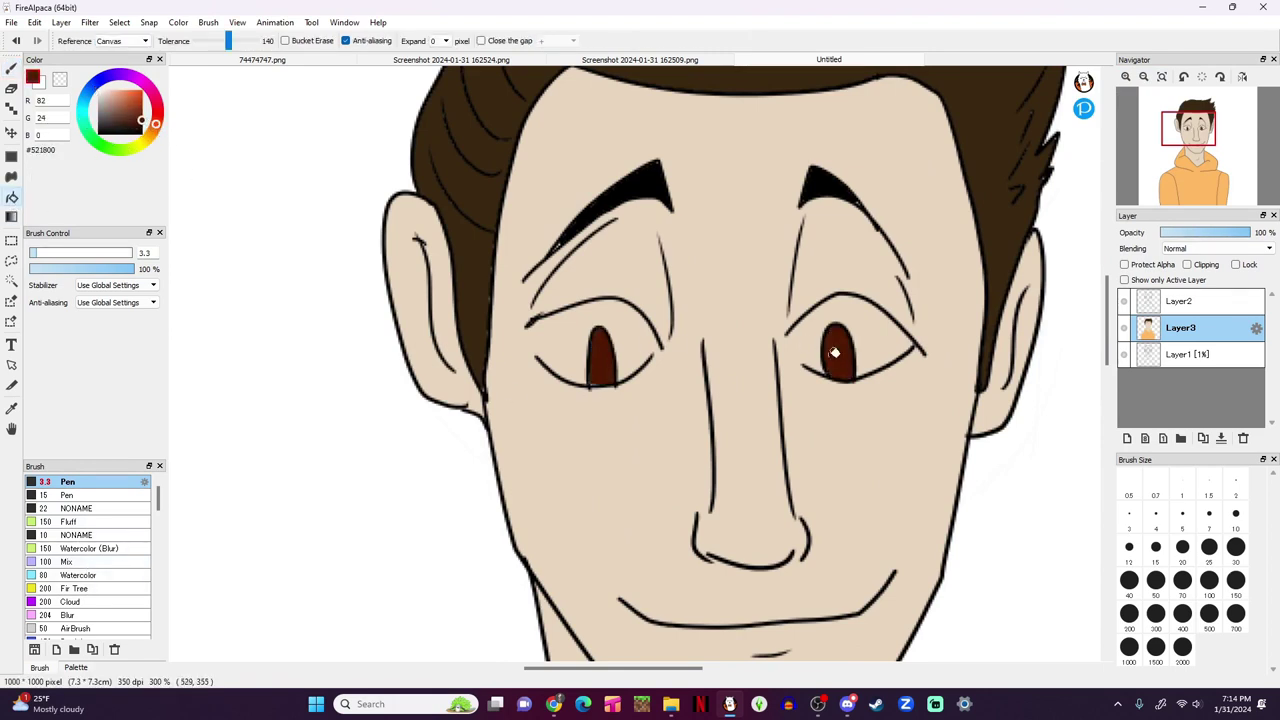
Step: Fill the white of the eye on the left of the face with #FFFFFF using Lasso Fill, leaving the iris uncovered
click(12, 70)
click(98, 90)
click(11, 177)
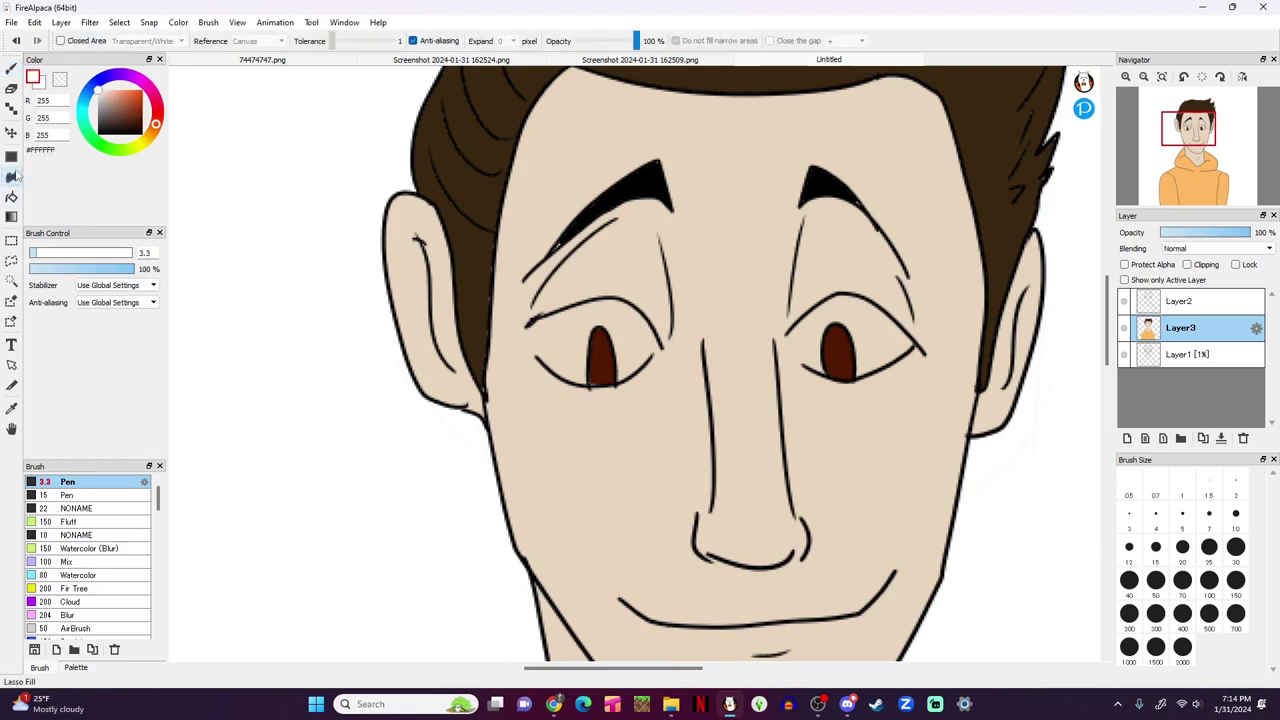
drag(535, 347, 576, 386)
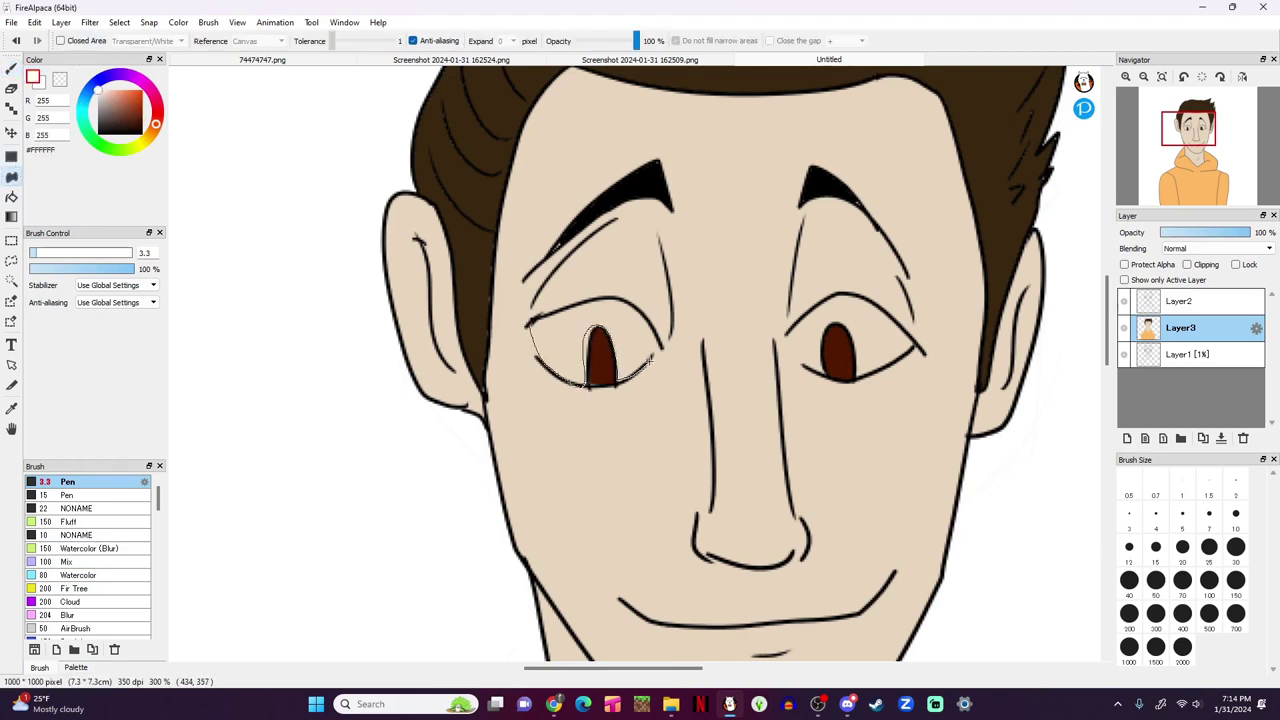
drag(651, 359, 658, 345)
mouse_move(540, 325)
mouse_down()
mouse_move(578, 308)
mouse_move(540, 328)
mouse_up()
drag(576, 372, 586, 384)
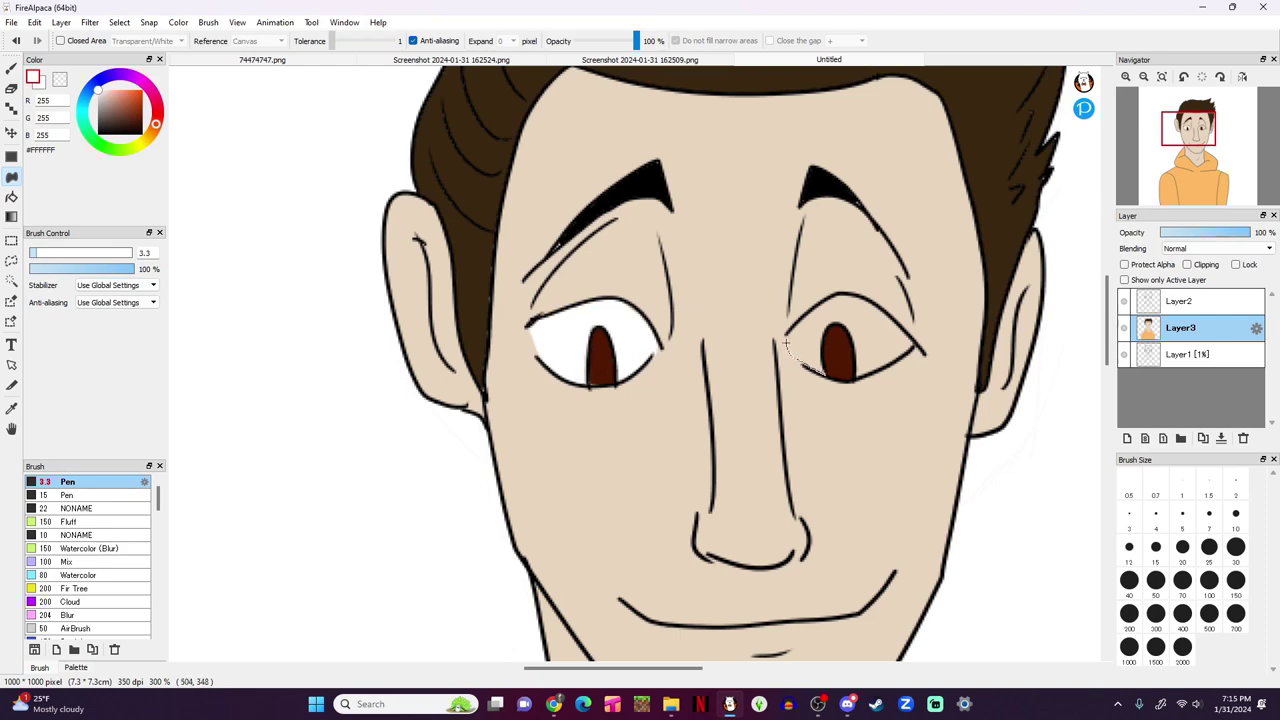
Step: Lasso-fill the white of the eye on the right of the face around its iris, redoing strokes that miss
drag(838, 299, 888, 327)
mouse_move(869, 369)
mouse_down()
mouse_move(848, 329)
mouse_move(832, 327)
mouse_move(826, 371)
mouse_move(827, 303)
mouse_move(787, 340)
mouse_move(827, 373)
mouse_move(804, 355)
mouse_move(840, 321)
mouse_move(852, 341)
mouse_move(832, 323)
mouse_move(893, 343)
mouse_move(877, 310)
mouse_move(820, 326)
mouse_up()
key(ctrl+z)
key(ctrl+z)
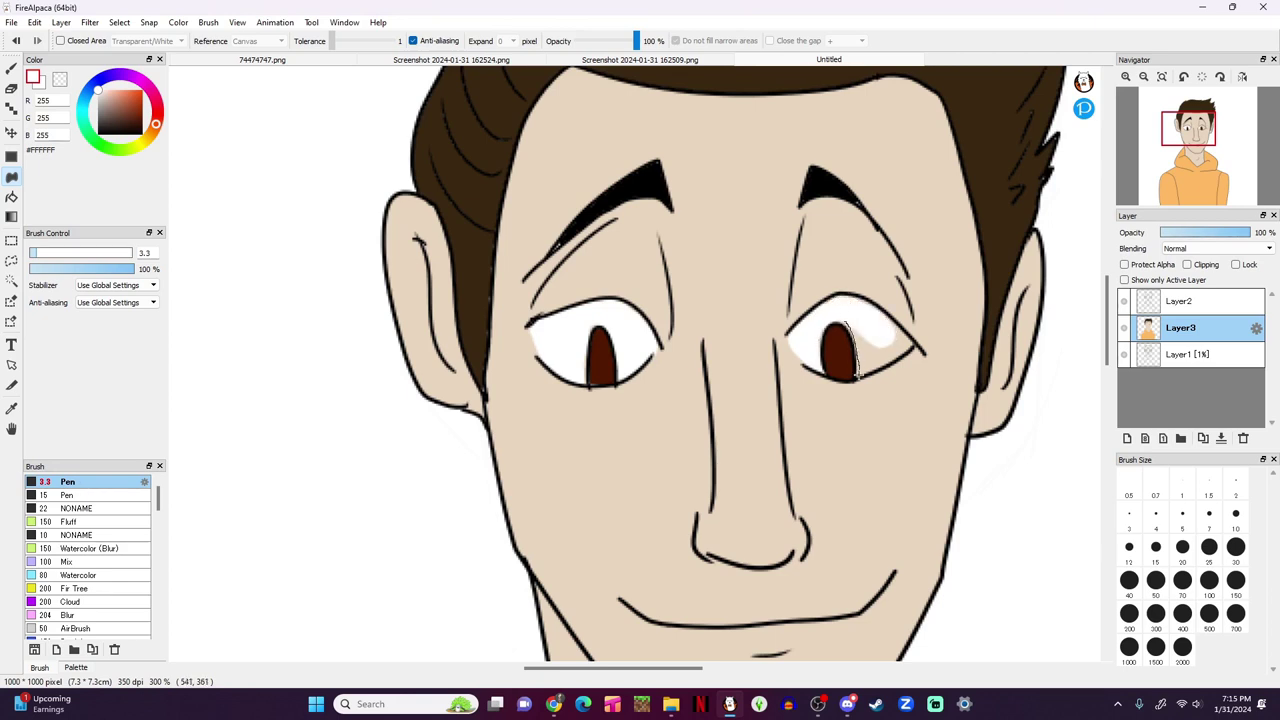
mouse_move(858, 378)
mouse_down()
mouse_move(896, 360)
mouse_move(899, 333)
mouse_up()
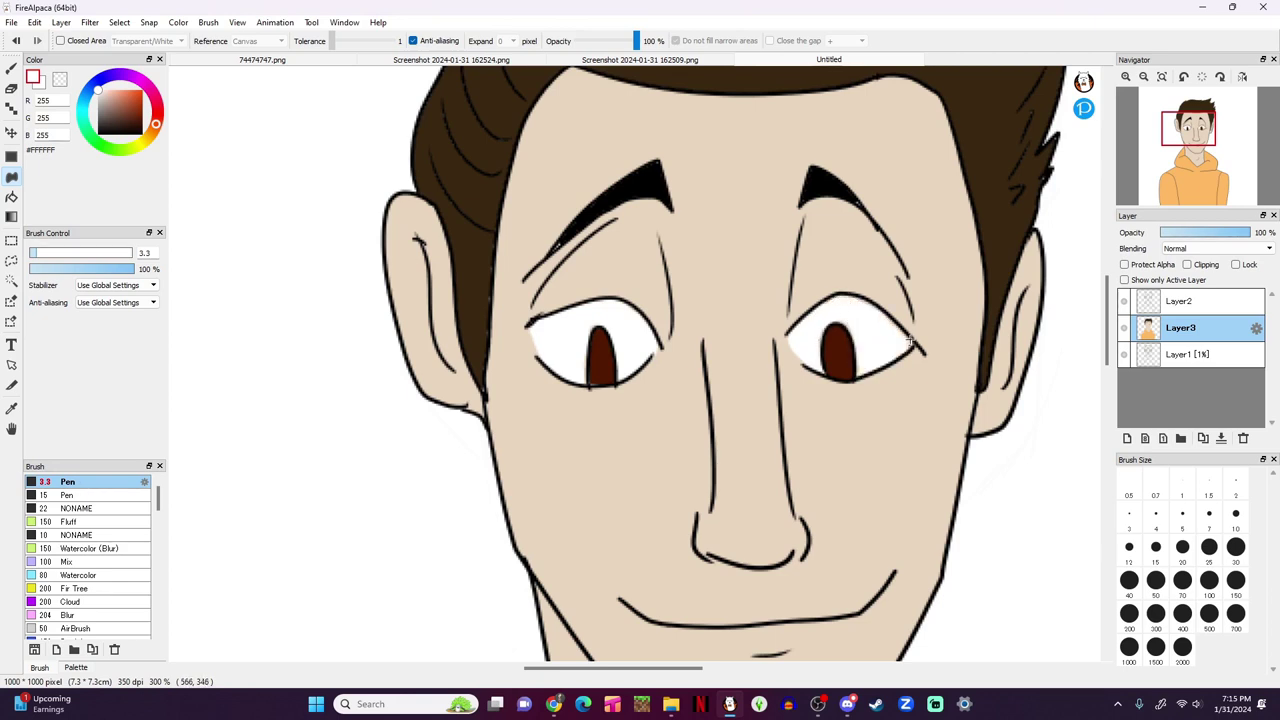
Step: Set the Lasso Fill colour to greyish brown #806E67
drag(1196, 165, 1195, 153)
drag(141, 127, 106, 111)
drag(409, 316, 446, 476)
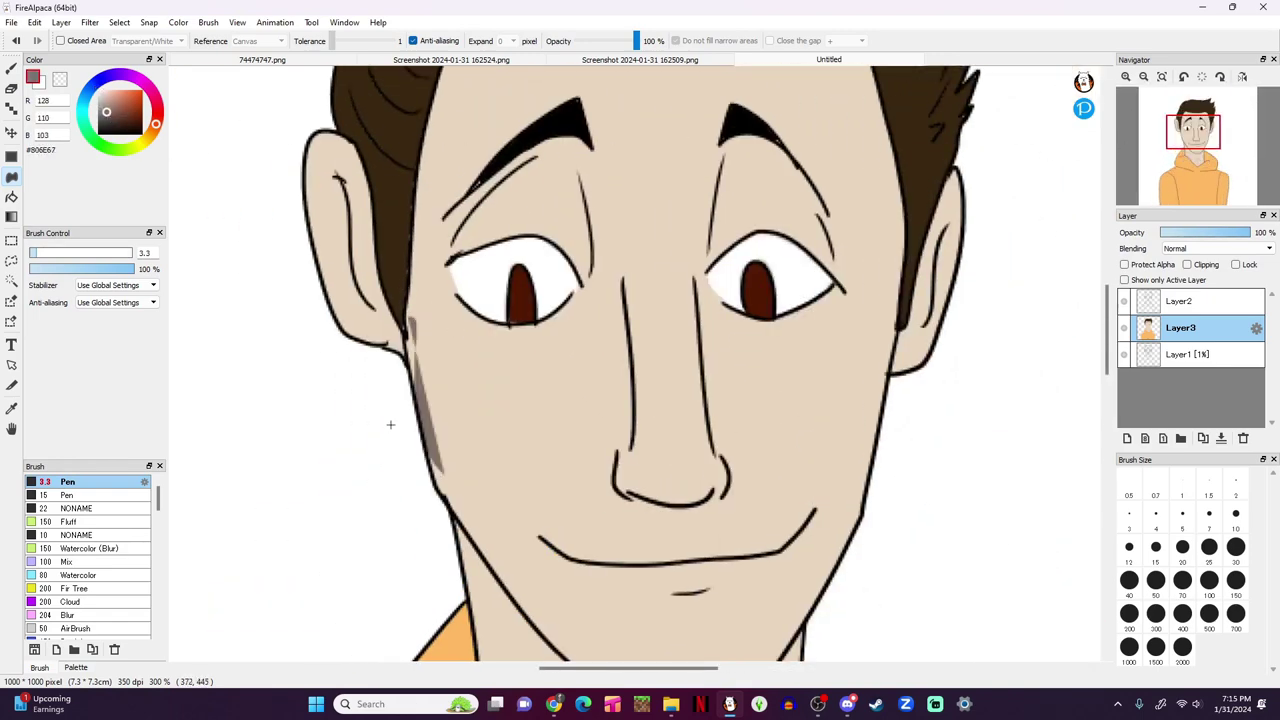
key(ctrl+z)
scroll(912, 157, up, 5)
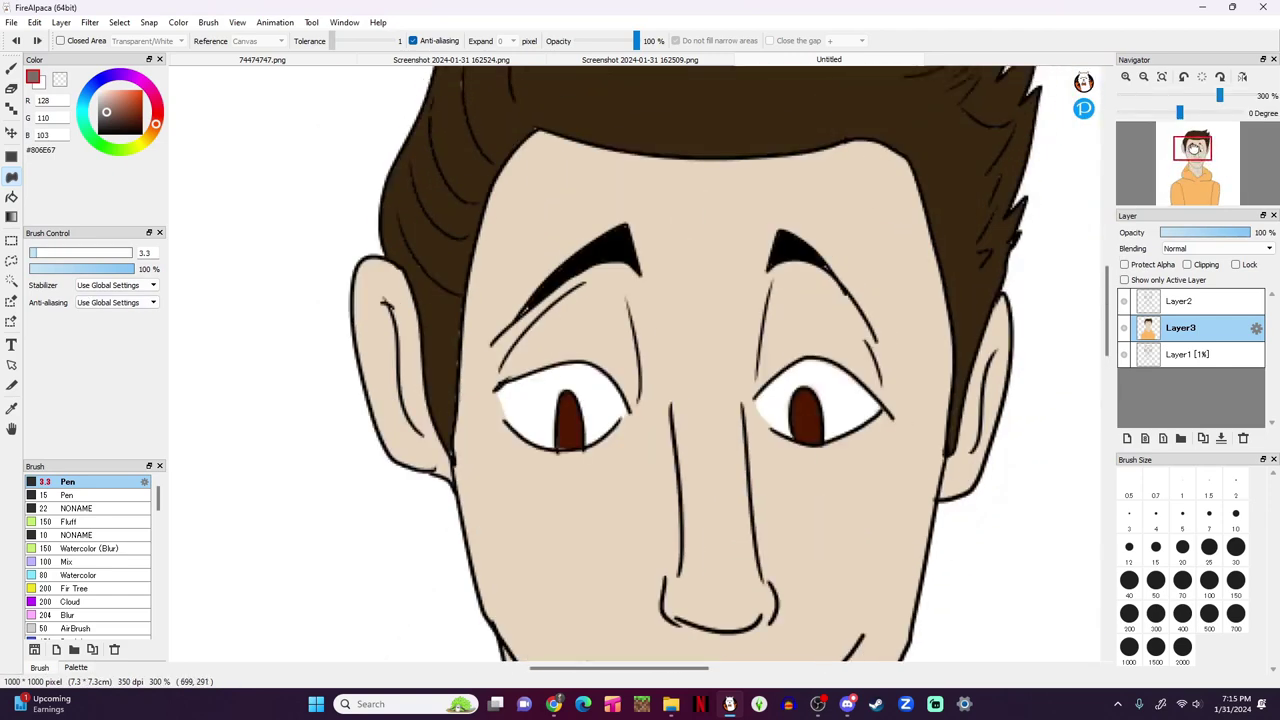
mouse_move(496, 265)
mouse_down()
mouse_move(629, 288)
mouse_move(736, 279)
mouse_up()
key(ctrl+z)
mouse_move(474, 408)
mouse_down()
mouse_move(703, 371)
mouse_move(803, 400)
mouse_move(534, 420)
mouse_move(474, 408)
mouse_up()
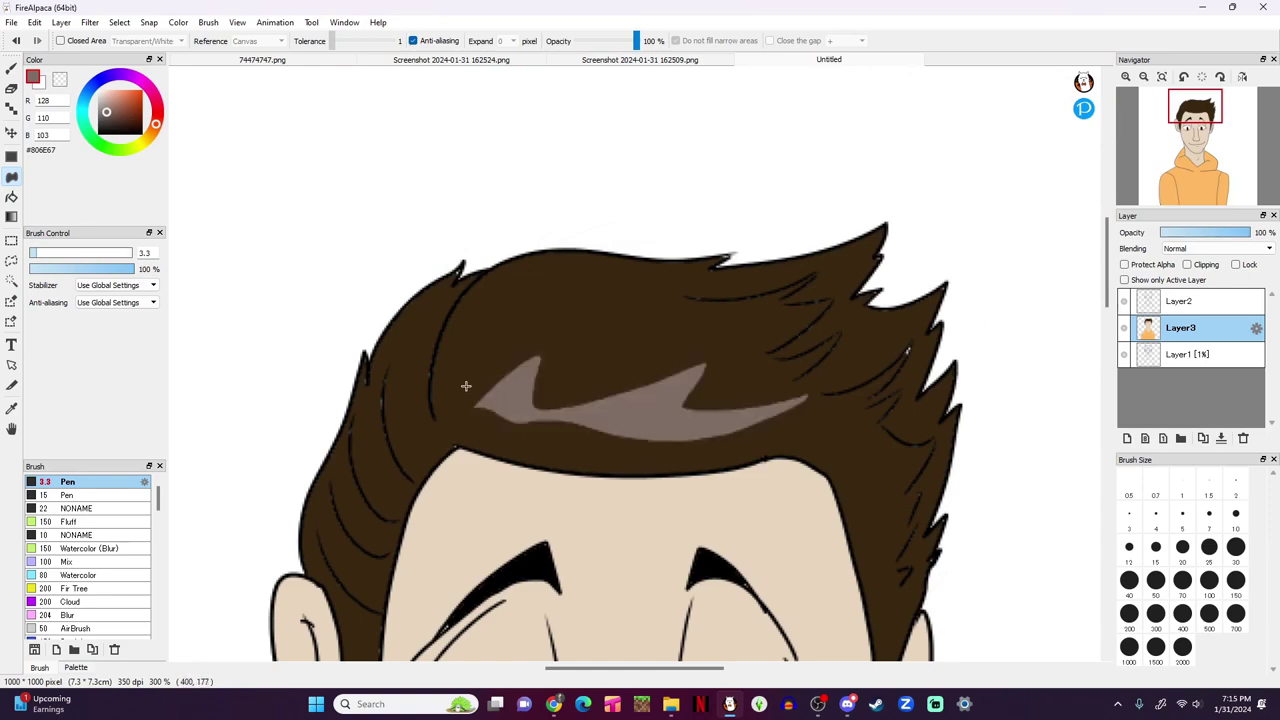
drag(1193, 143, 1199, 160)
click(1162, 77)
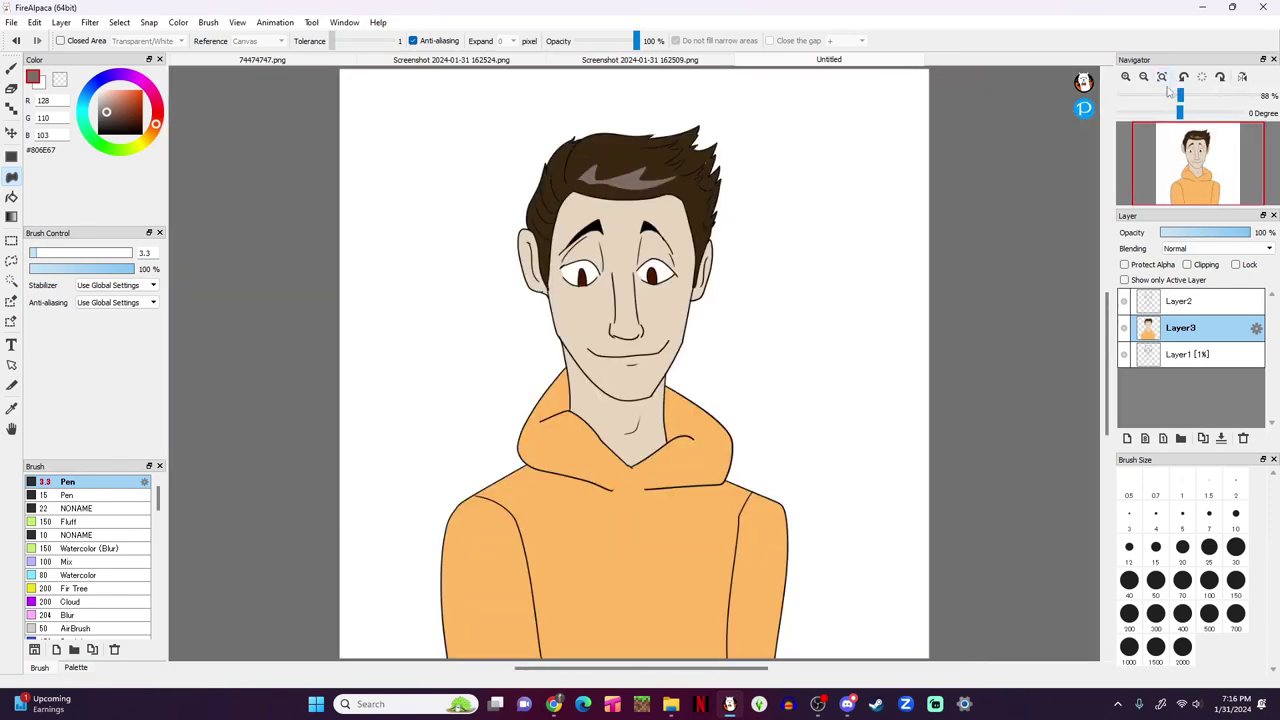
key(ctrl+z)
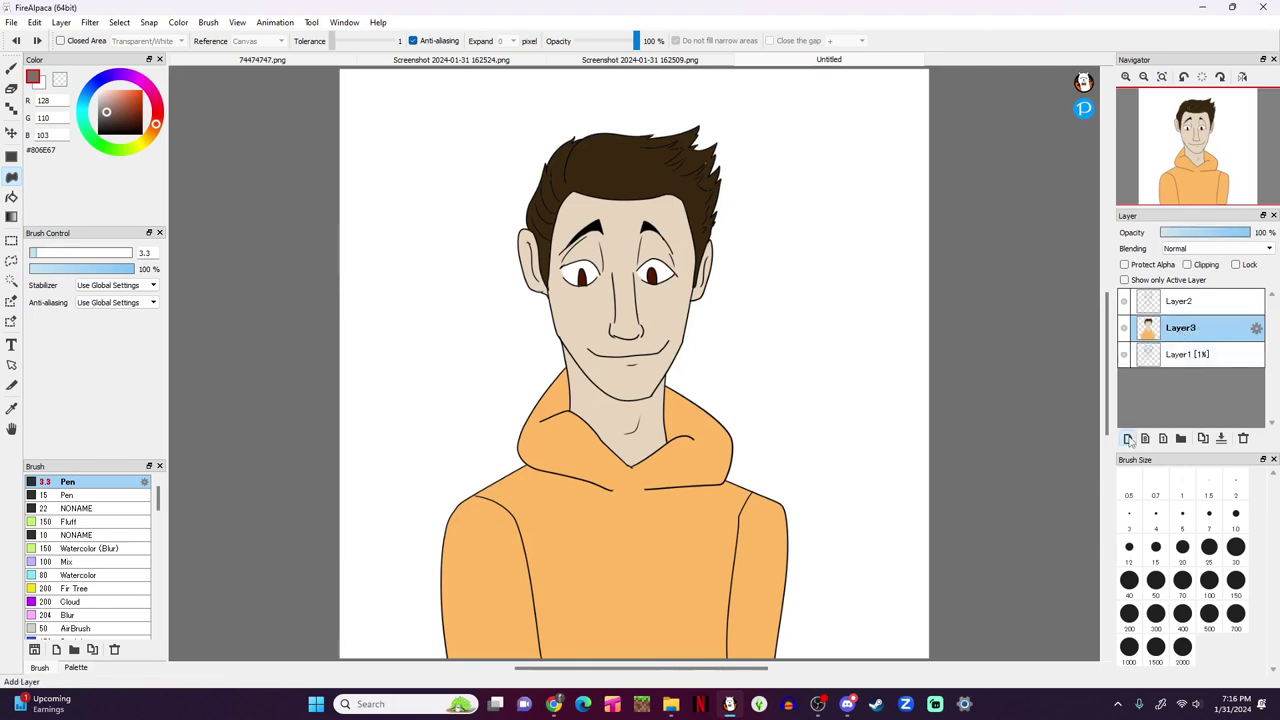
Step: Add a clipping layer above the colour layer and lasso-fill jagged greyish-brown highlights along the hair's upper edge
click(1127, 438)
click(1187, 264)
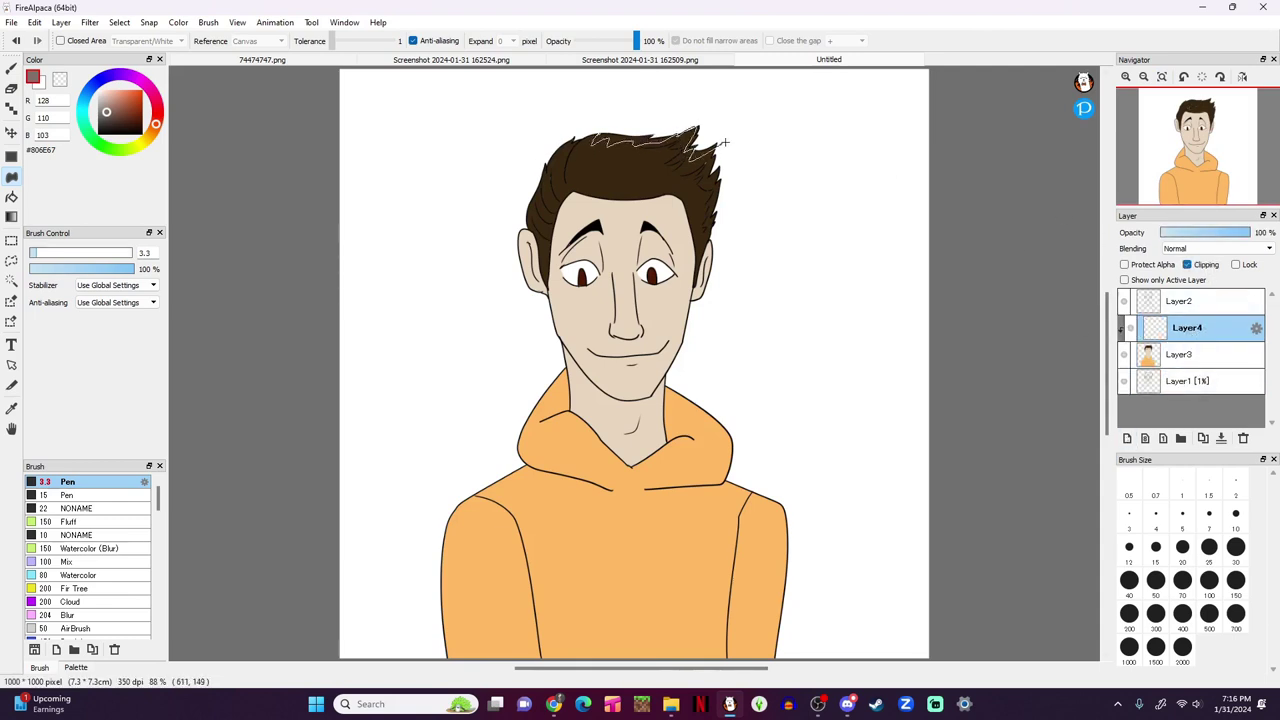
mouse_move(725, 143)
mouse_down()
mouse_move(713, 184)
mouse_move(741, 184)
mouse_move(779, 112)
mouse_move(596, 101)
mouse_move(630, 178)
mouse_up()
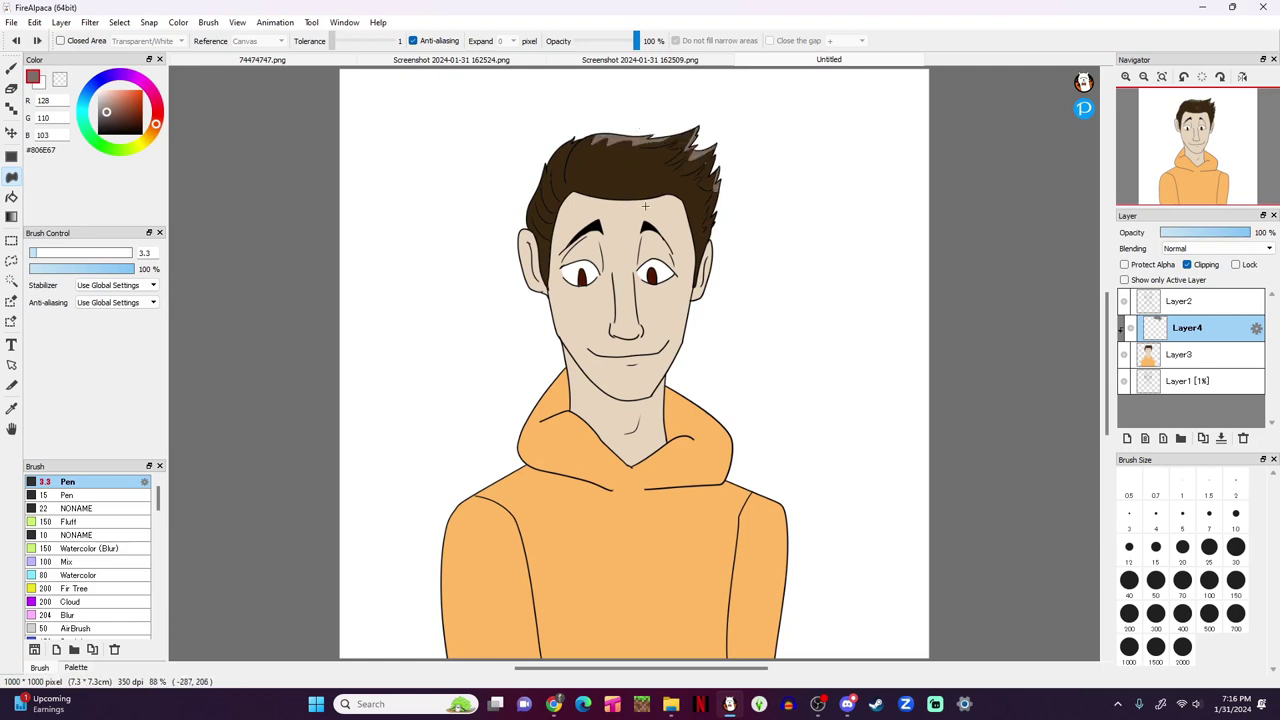
Step: Lasso-fill a reddish-brown #712400 shadow down the outer edge of the left sleeve and beneath the left half of the hood
click(150, 136)
drag(135, 117, 142, 114)
click(156, 126)
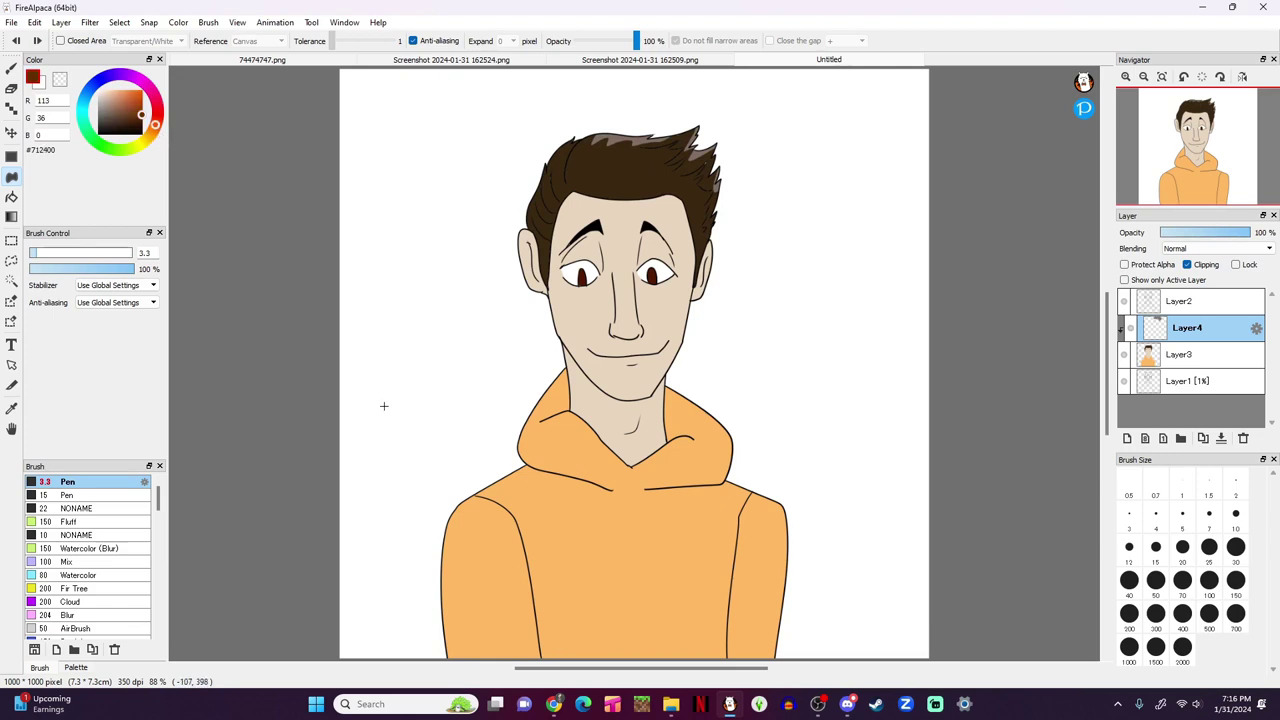
mouse_move(522, 465)
mouse_down()
mouse_move(595, 492)
mouse_move(489, 478)
mouse_up()
drag(449, 581, 452, 656)
key(ctrl+z)
drag(598, 487, 527, 477)
mouse_move(469, 514)
mouse_down()
mouse_move(438, 707)
mouse_move(412, 531)
mouse_move(462, 455)
mouse_up()
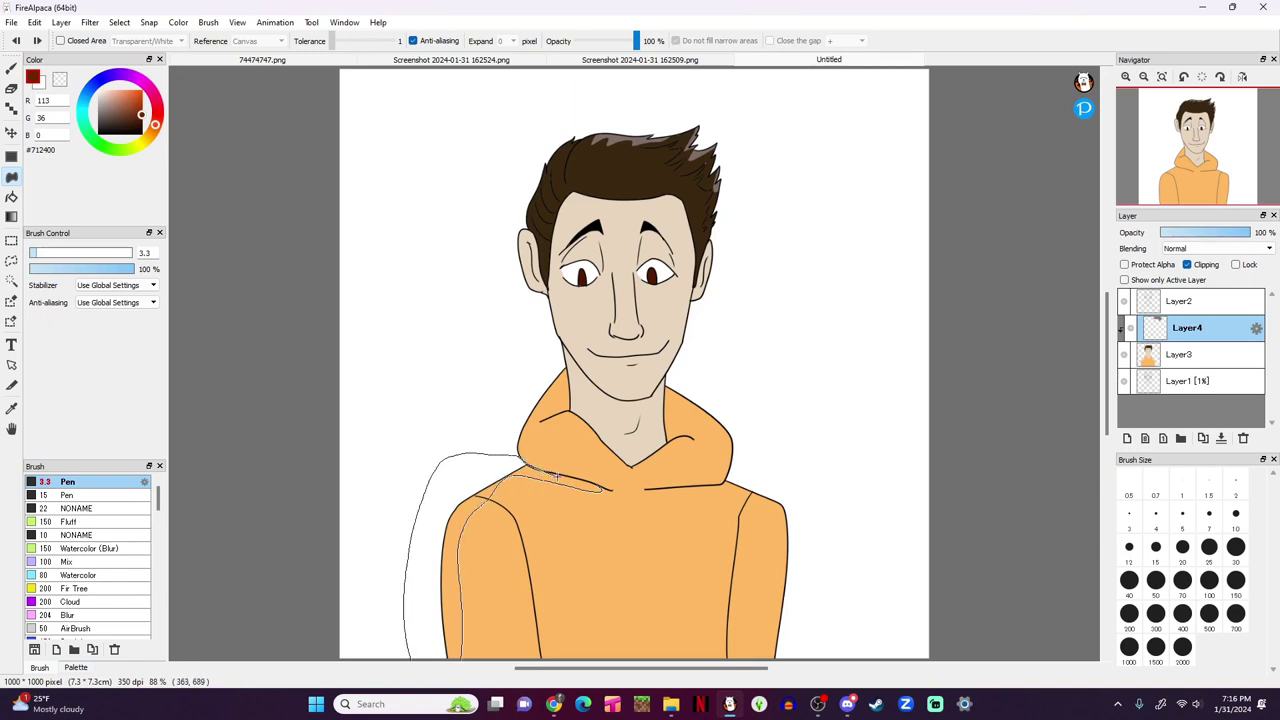
mouse_move(589, 482)
mouse_down()
mouse_move(556, 473)
mouse_move(589, 484)
mouse_move(554, 474)
mouse_move(613, 490)
mouse_move(582, 485)
mouse_up()
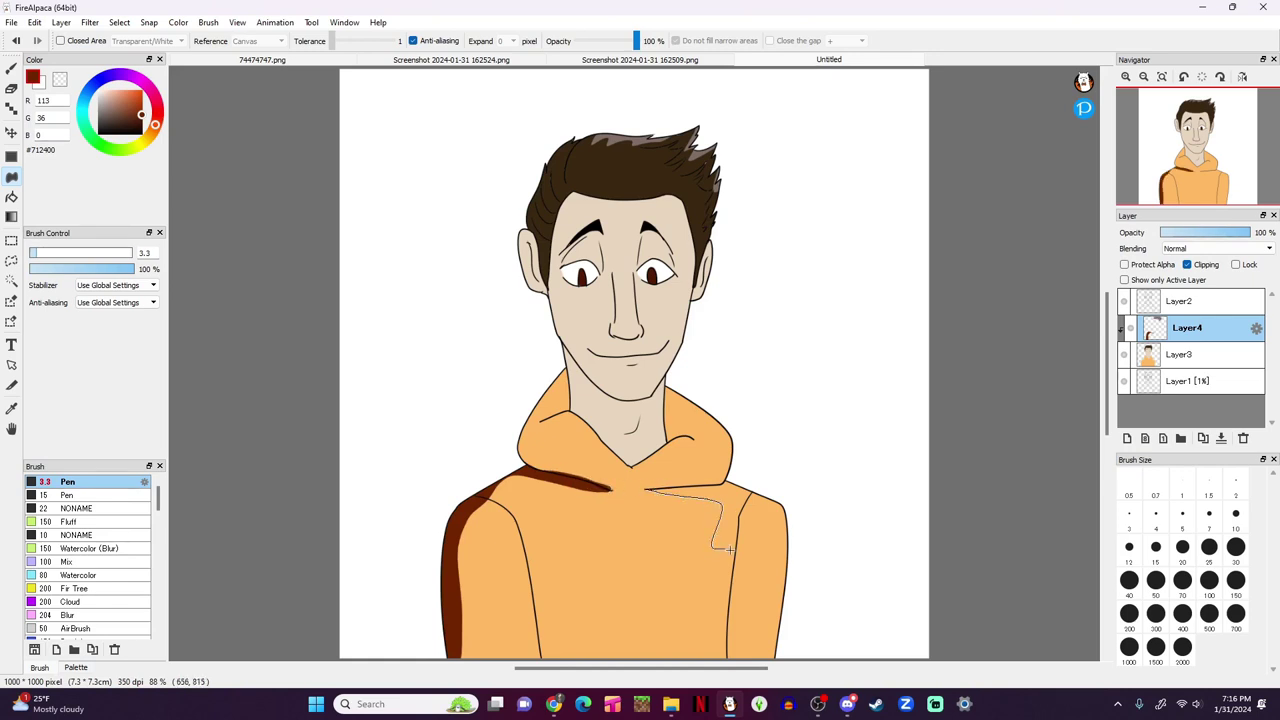
Step: Lasso-fill the matching shadow beneath the hood's right half and over the right sleeve, and lower the shading layer's opacity to 29 %
mouse_move(730, 549)
mouse_down()
mouse_move(733, 706)
mouse_move(829, 494)
mouse_move(735, 477)
mouse_up()
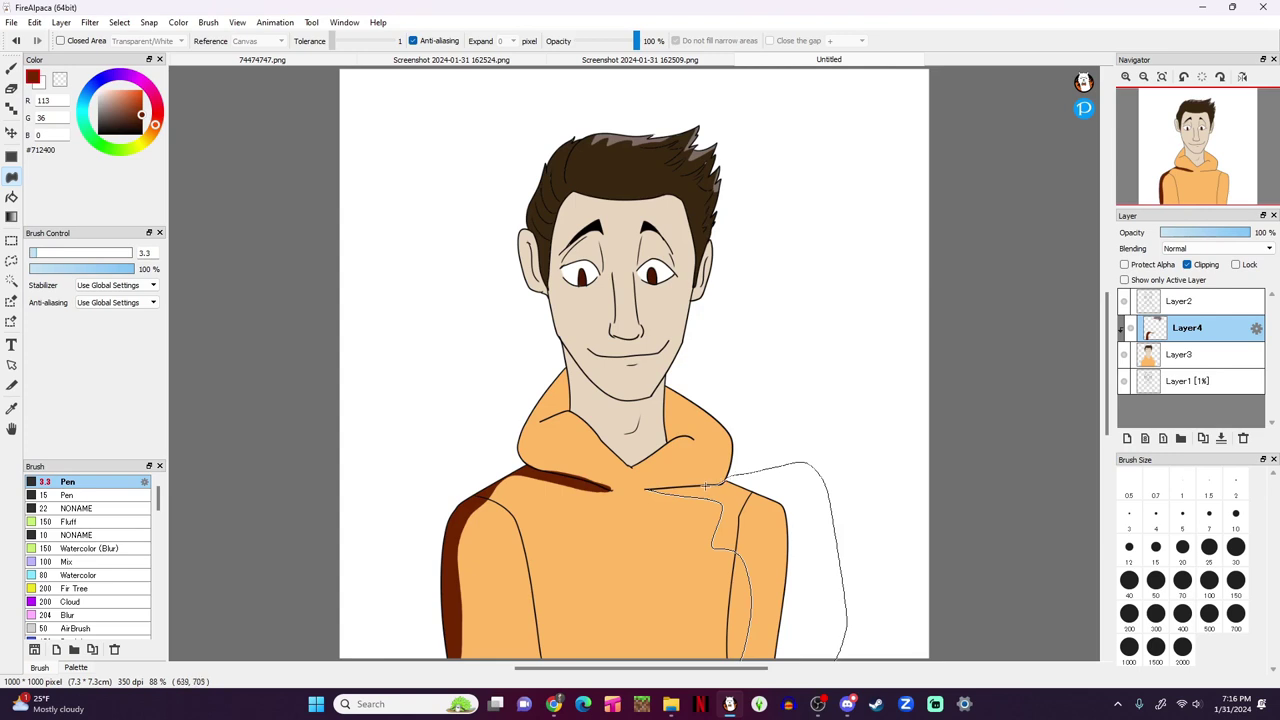
drag(652, 488, 650, 488)
click(1186, 232)
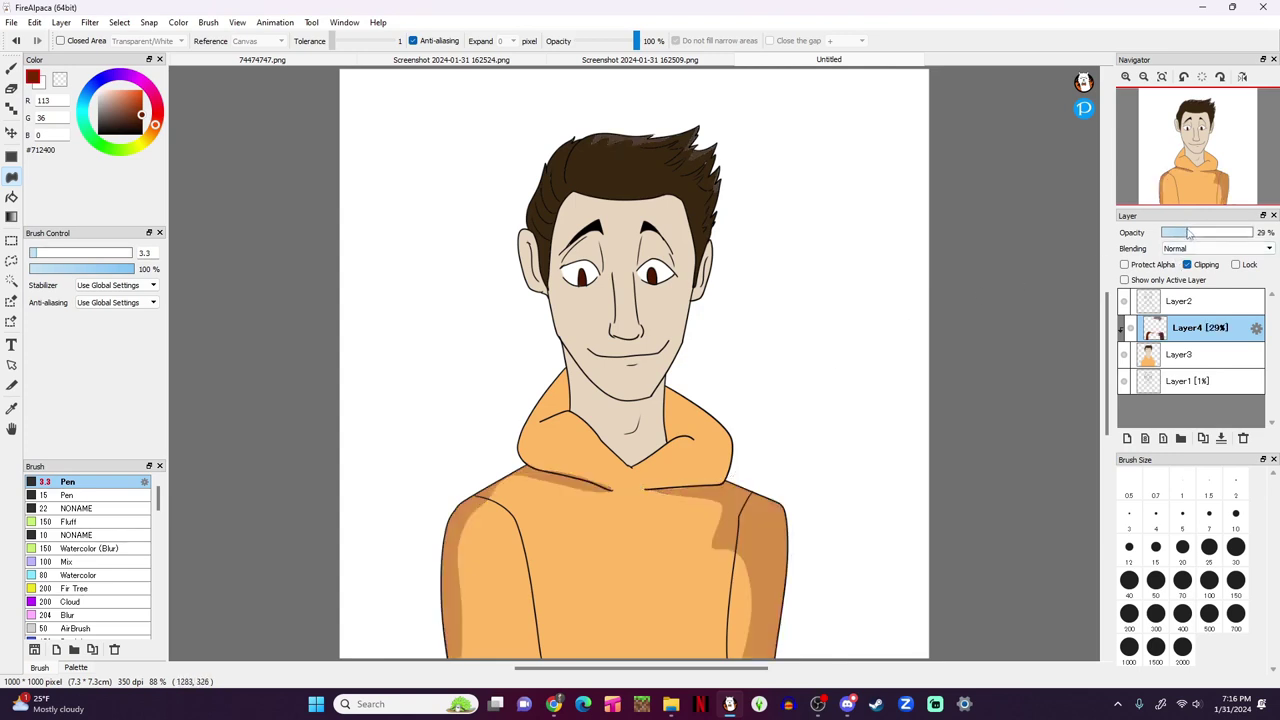
Step: Lasso-fill shadows on the neck beneath the jawline and below the eyebrows, undoing strokes that miss
drag(1182, 153, 1180, 168)
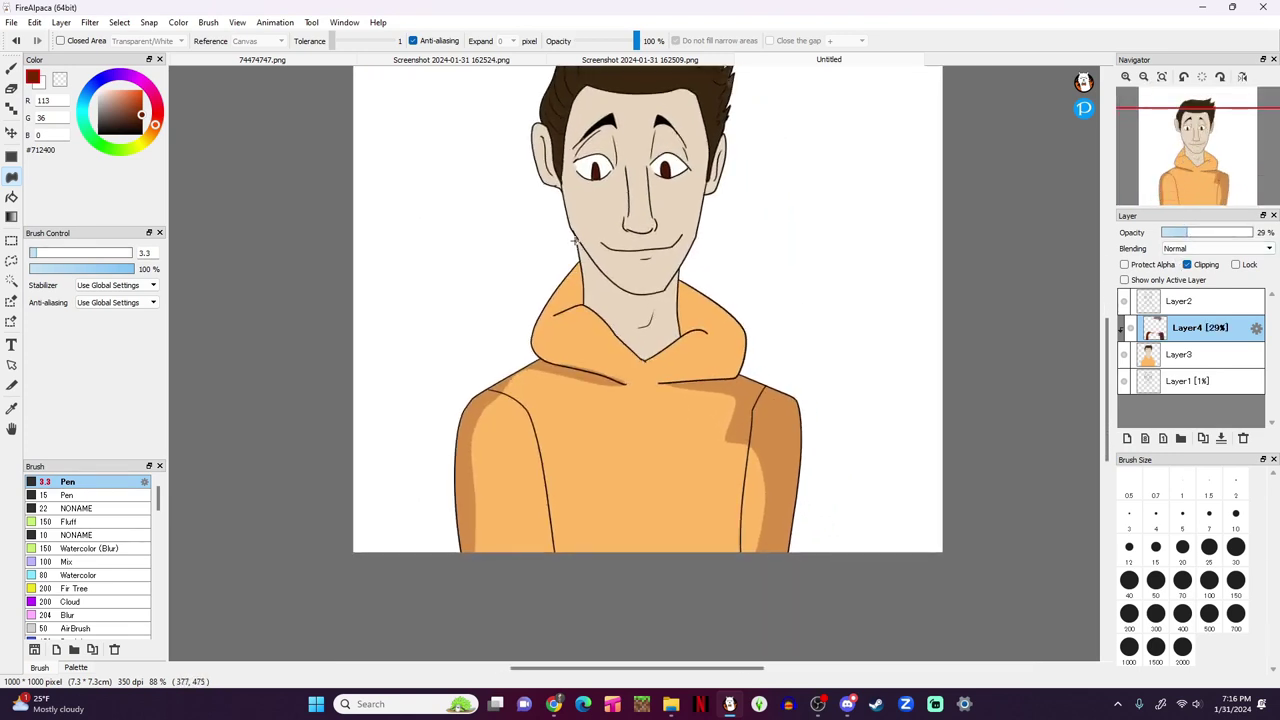
mouse_move(573, 240)
mouse_down()
mouse_move(628, 300)
mouse_move(680, 268)
mouse_move(572, 232)
mouse_up()
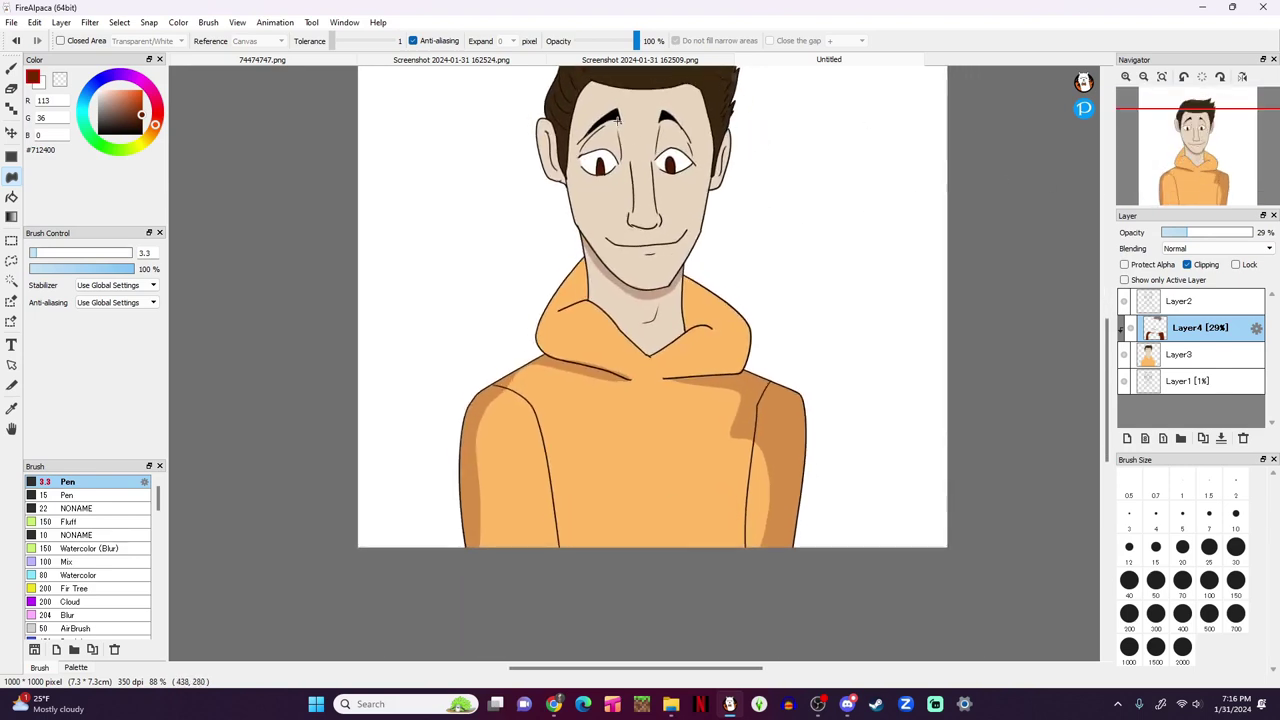
mouse_move(617, 120)
mouse_down()
mouse_move(621, 147)
mouse_move(584, 143)
mouse_move(614, 121)
mouse_up()
key(ctrl+z)
key(ctrl+z)
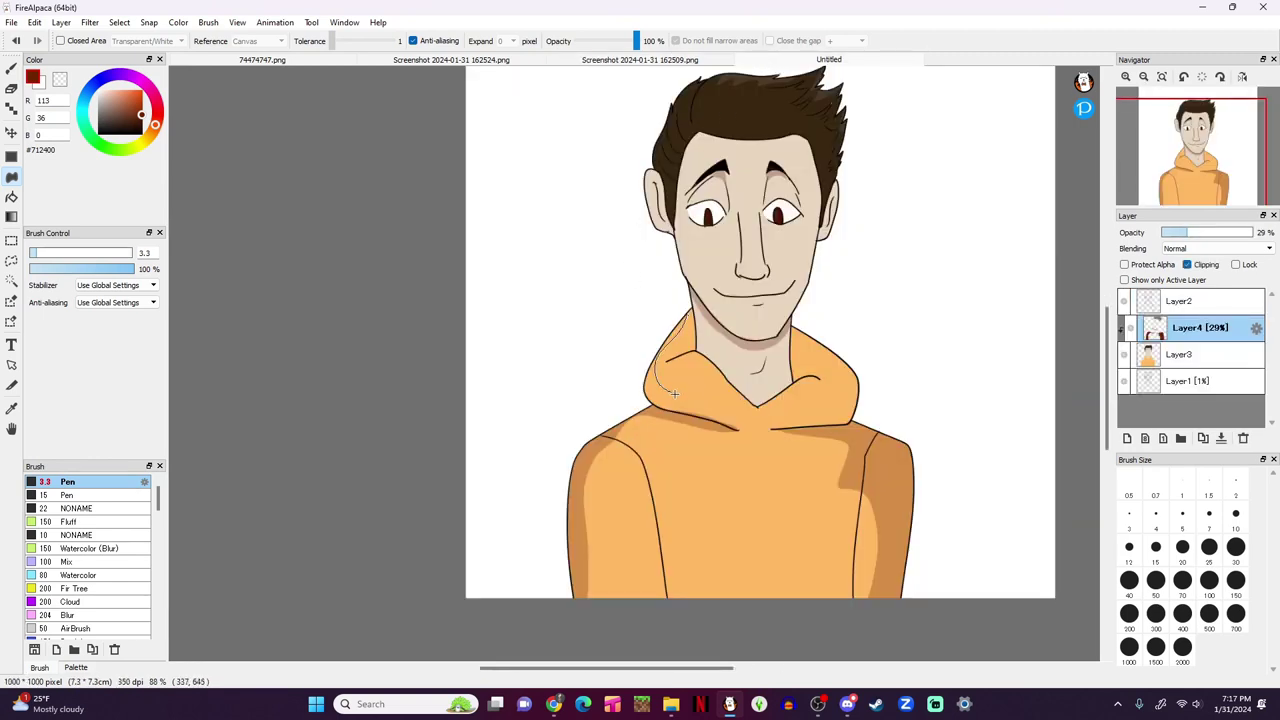
Step: Lasso-fill curved shadows along the outer and lower edges of the hood on both sides
mouse_move(731, 427)
mouse_down()
mouse_move(637, 354)
mouse_move(666, 322)
mouse_up()
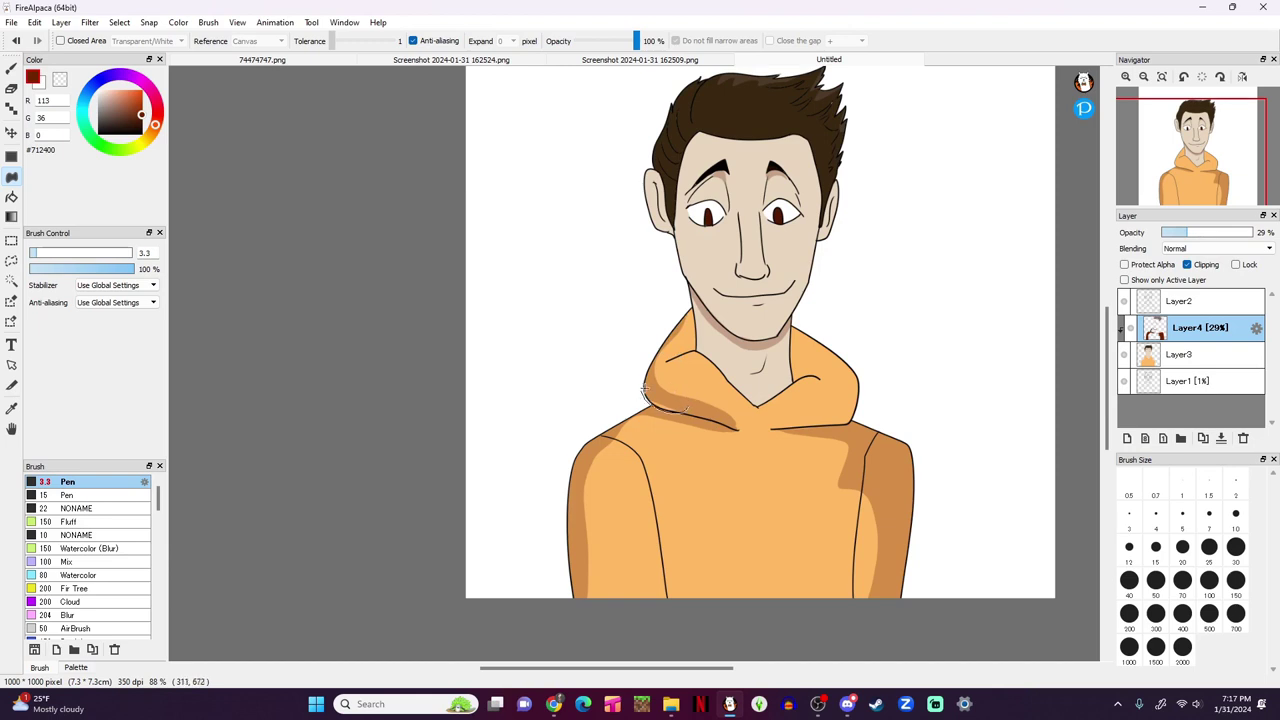
drag(645, 390, 644, 388)
mouse_move(774, 422)
mouse_down()
mouse_move(829, 358)
mouse_move(866, 414)
mouse_up()
drag(780, 427, 776, 428)
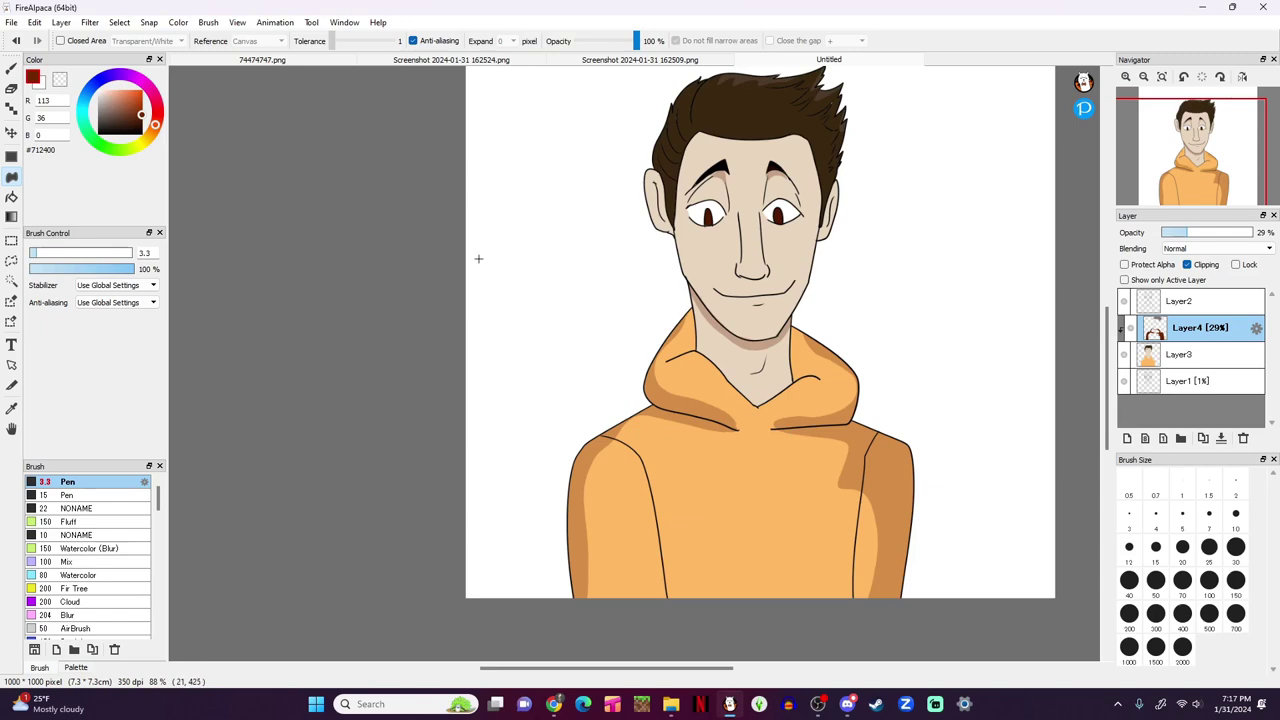
click(818, 704)
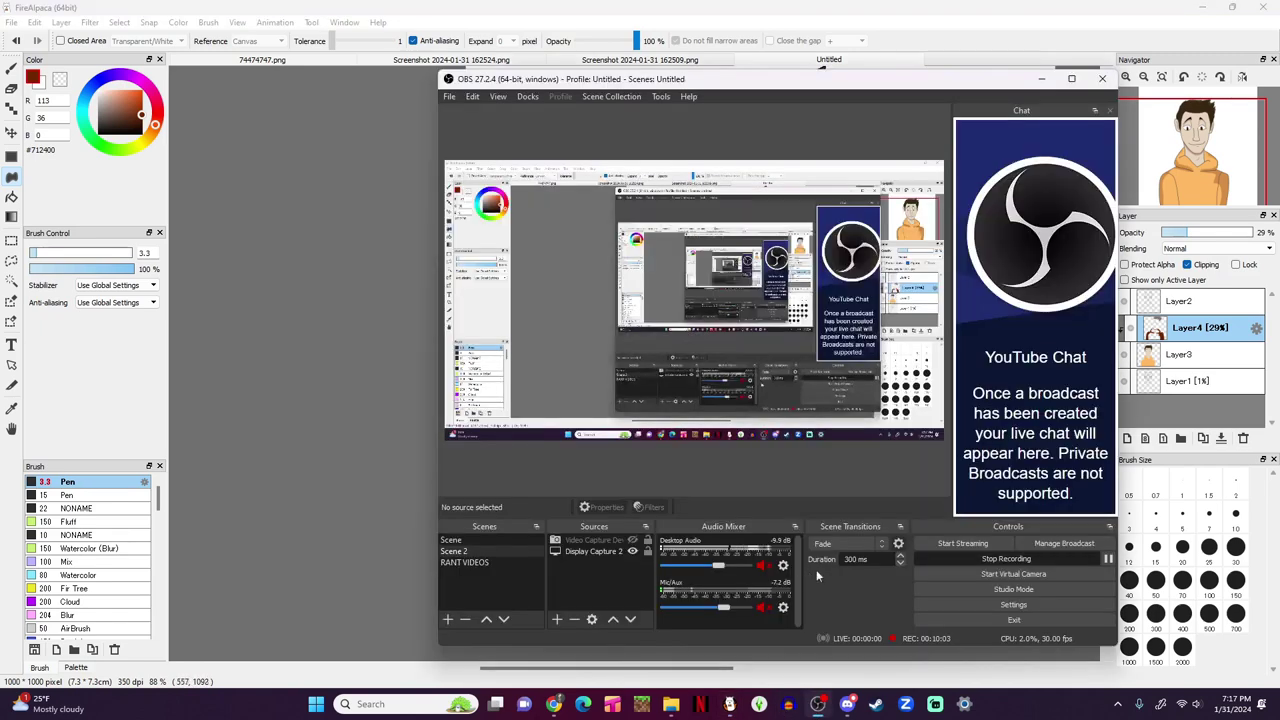